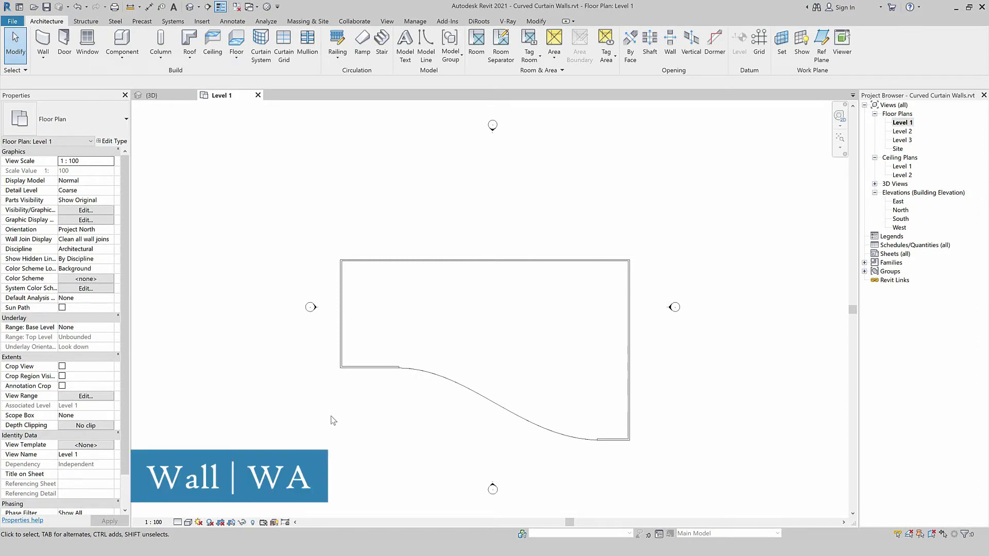
# - Start a wall (WA) and pick the Curtain Wall: Storefront type
pyautogui.press('w')
pyautogui.press('a')
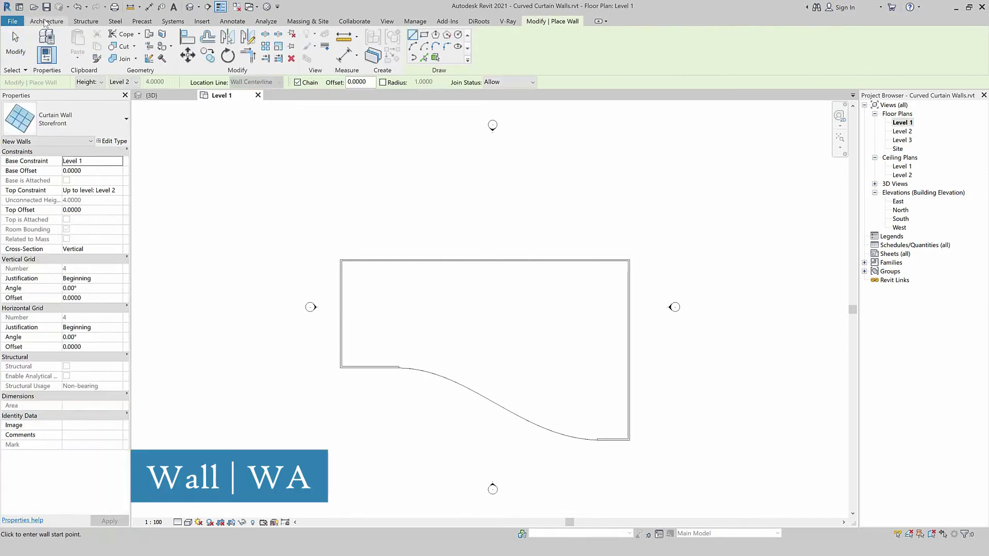
pyautogui.click(98, 122)
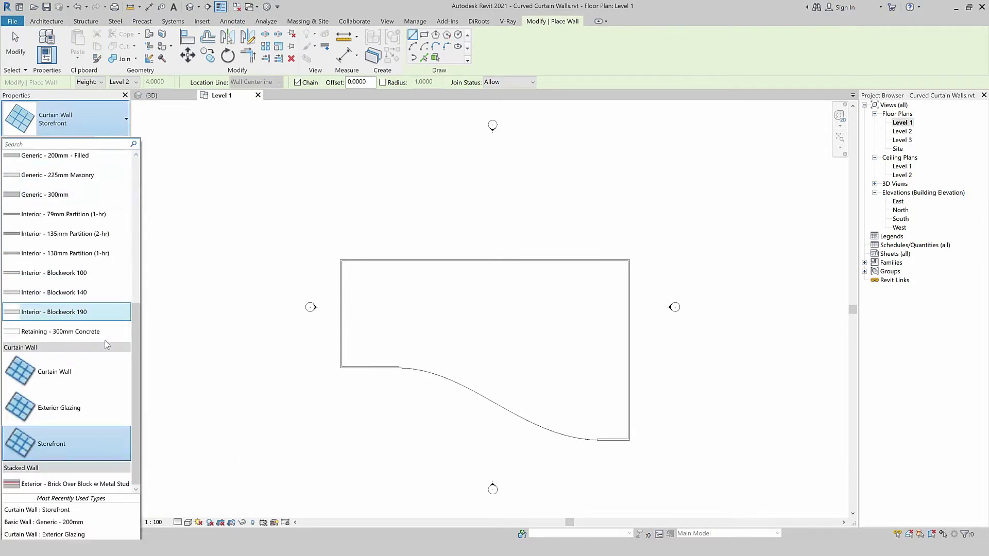
pyautogui.scroll(2, 66, 230)
pyautogui.scroll(-3, 64, 412)
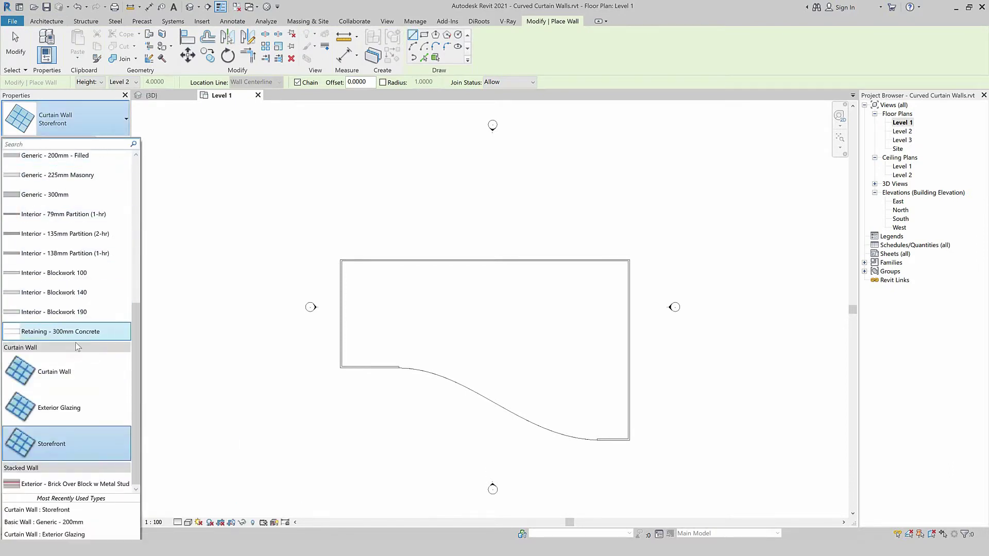
pyautogui.click(82, 444)
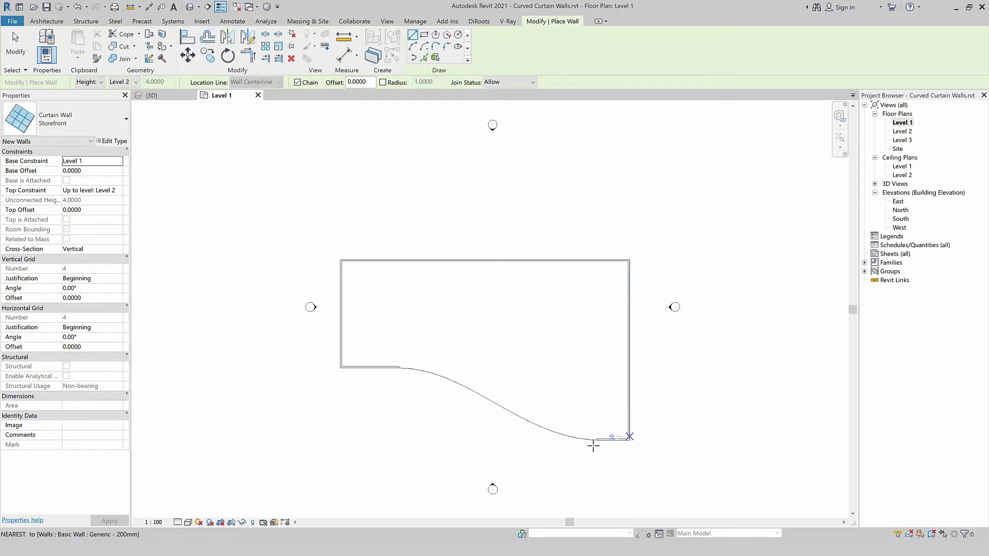
# - Draw two chained Start-End-Radius arc walls forming a wavy curtain wall left of the outline
pyautogui.click(412, 48)
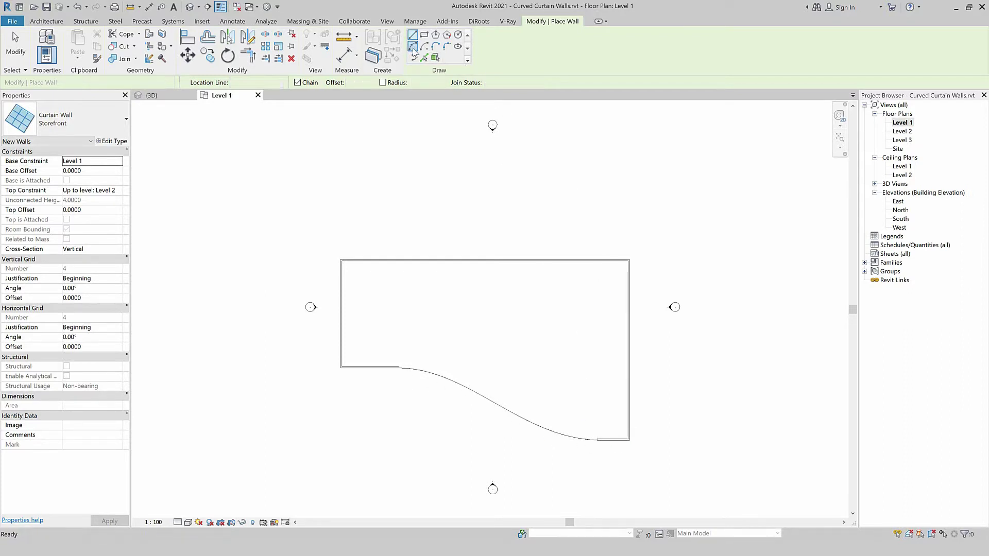
pyautogui.click(161, 282)
pyautogui.click(203, 284)
pyautogui.scroll(1, 182, 272)
pyautogui.scroll(1, 183, 271)
pyautogui.click(206, 277)
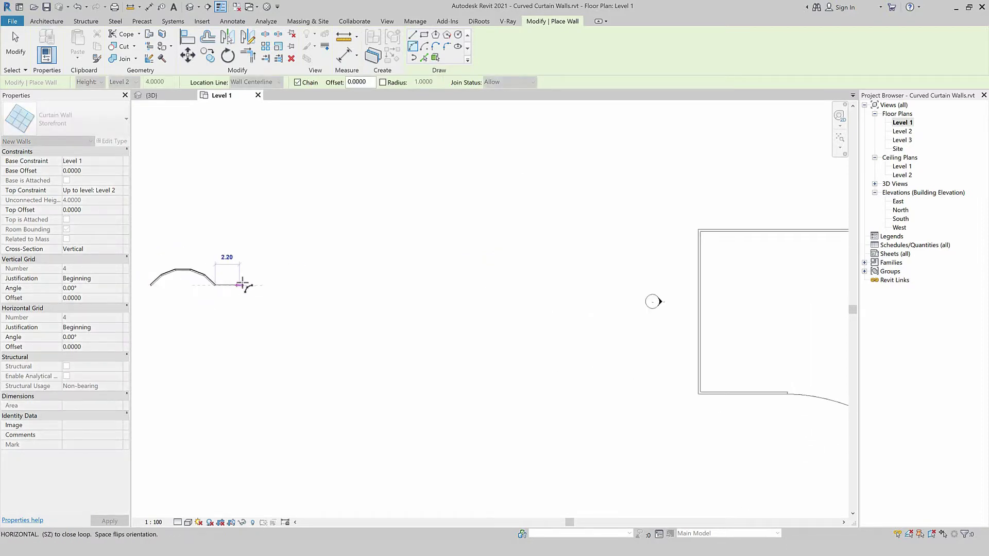
pyautogui.click(261, 285)
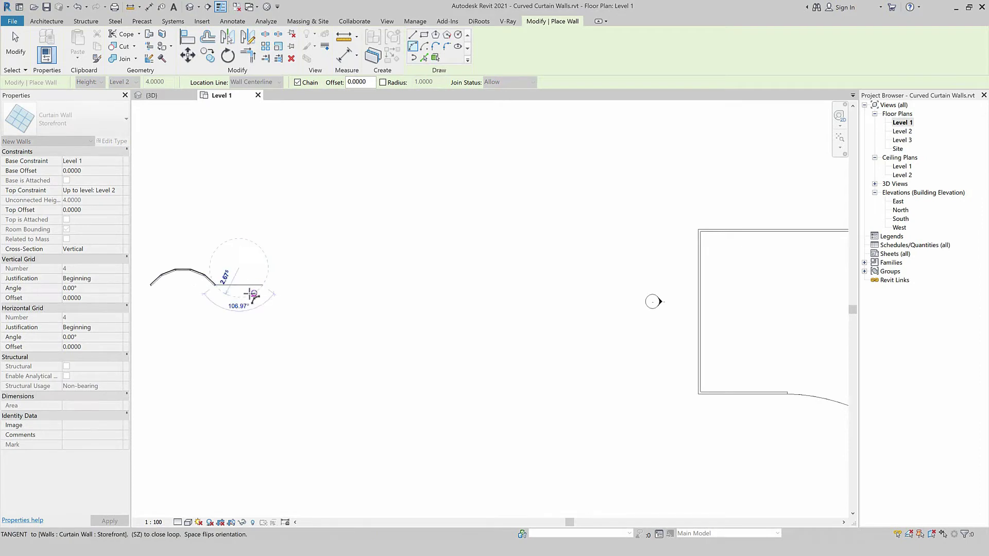
pyautogui.click(249, 294)
pyautogui.press('Escape')
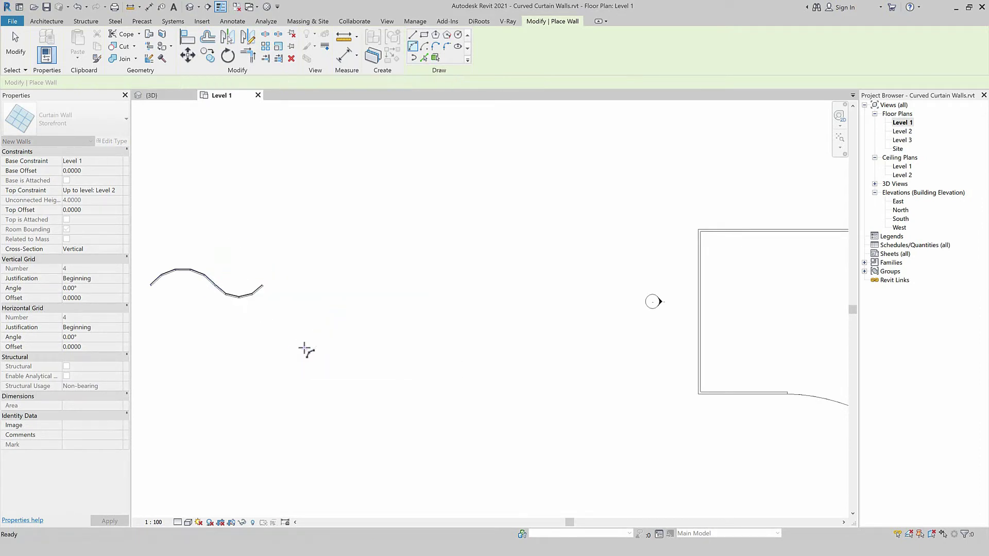
pyautogui.press('Escape')
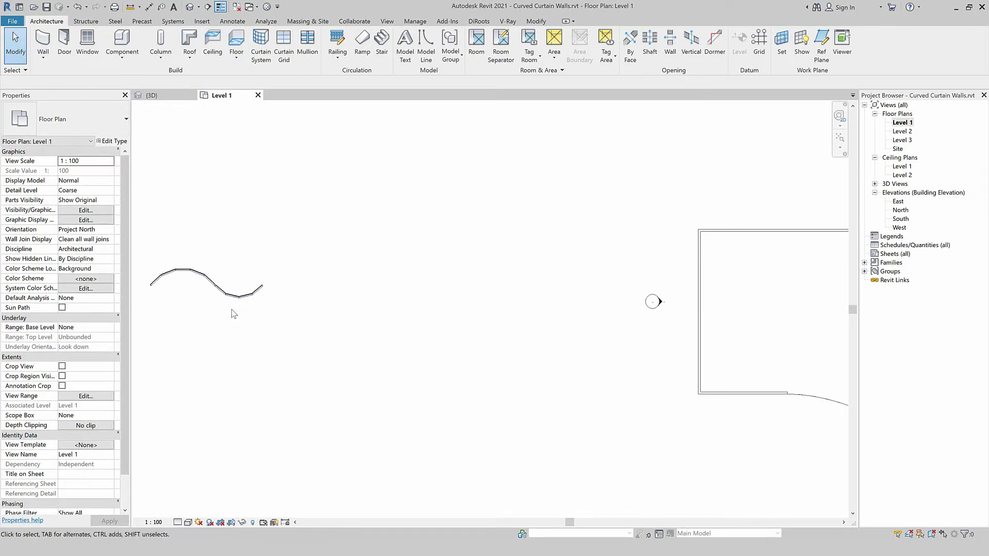
# - Switch to the 3D view and zoom in on the curved Storefront wall
pyautogui.click(176, 275)
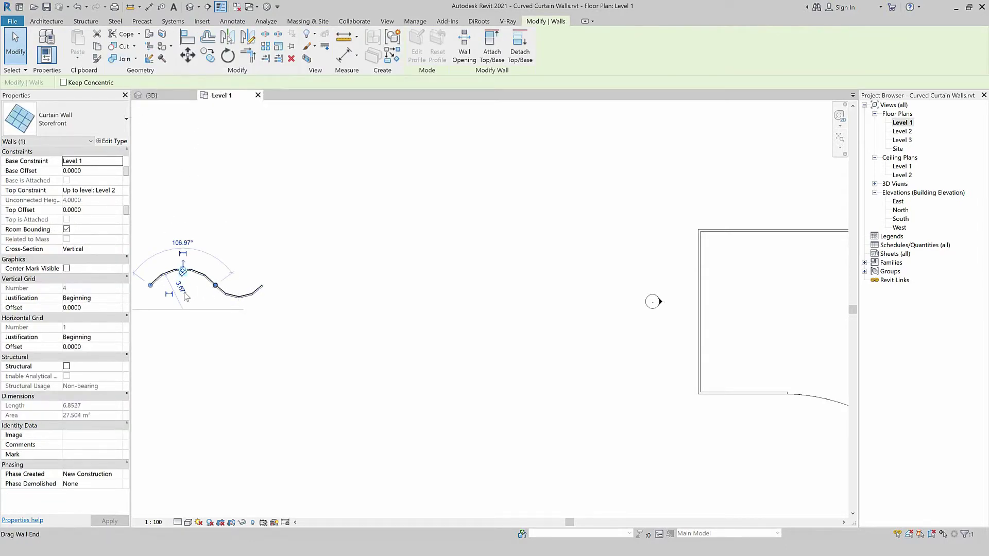
pyautogui.click(240, 341)
pyautogui.click(165, 100)
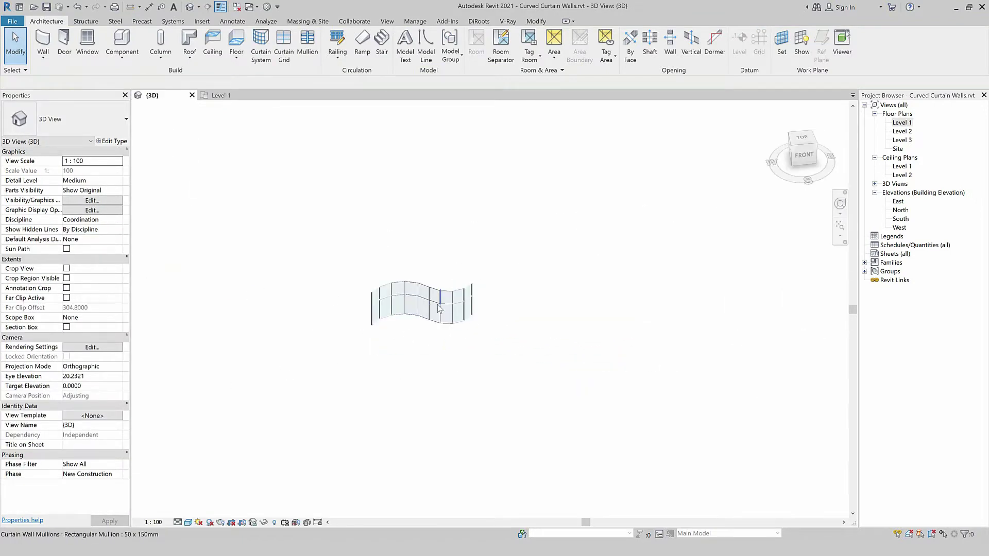
pyautogui.scroll(2, 410, 257)
pyautogui.scroll(3, 428, 178)
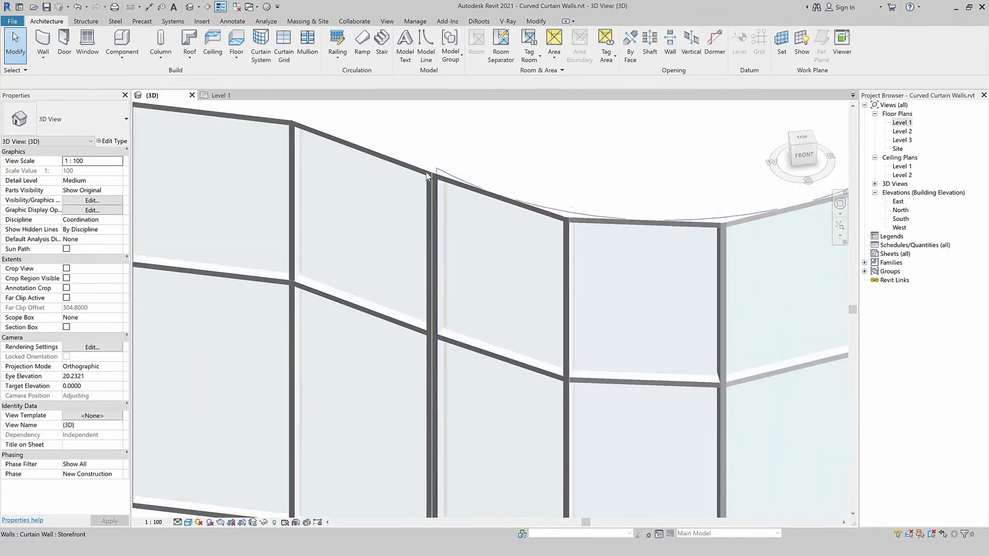
pyautogui.scroll(1, 437, 215)
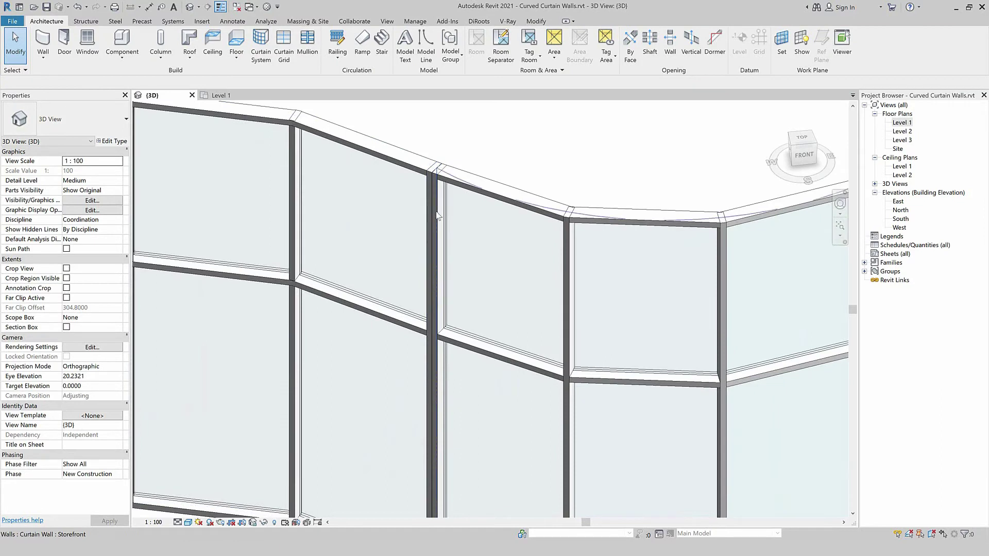
# - Inspect a vertical mullion on the curtain wall, then zoom back out
pyautogui.click(434, 319)
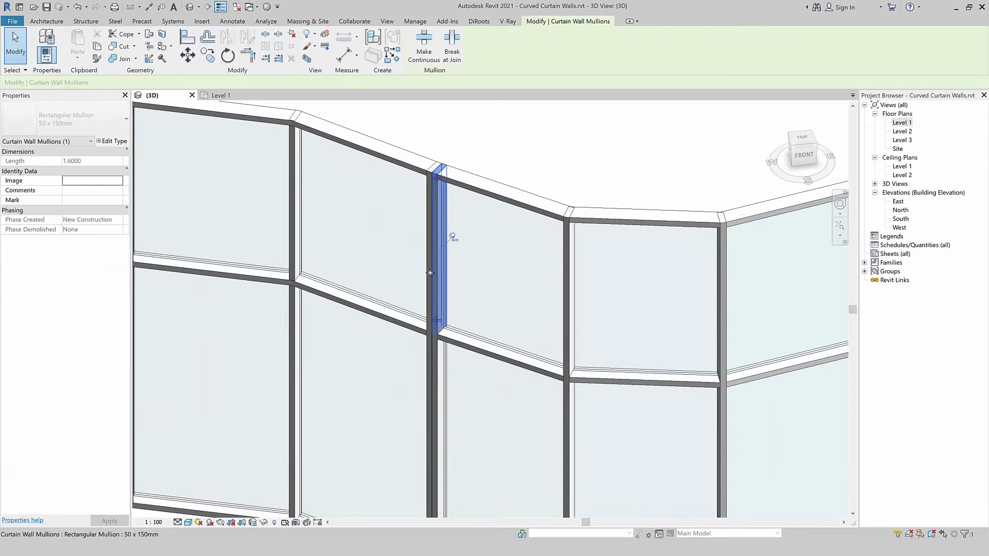
pyautogui.scroll(-2, 448, 164)
pyautogui.scroll(-2, 507, 158)
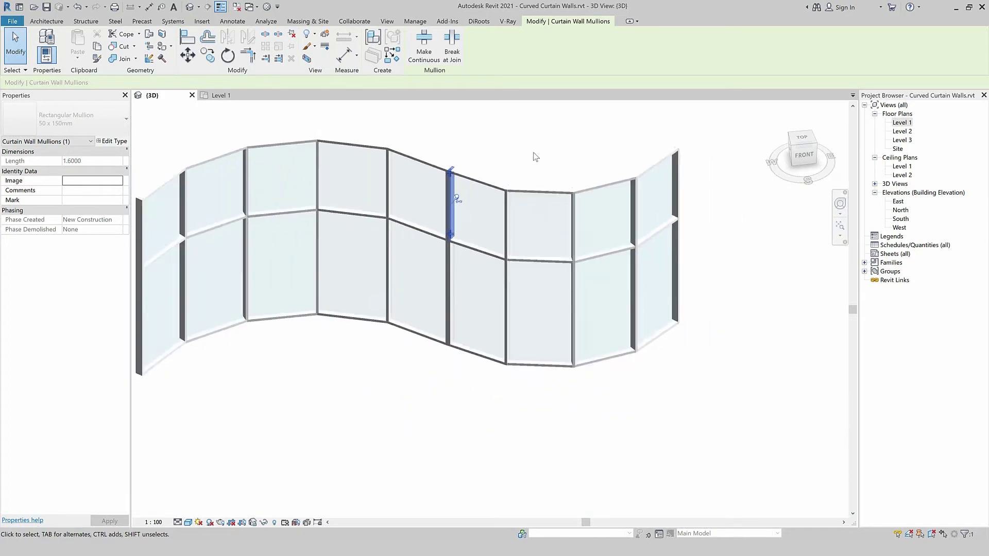
pyautogui.scroll(-1, 592, 154)
pyautogui.press('Escape')
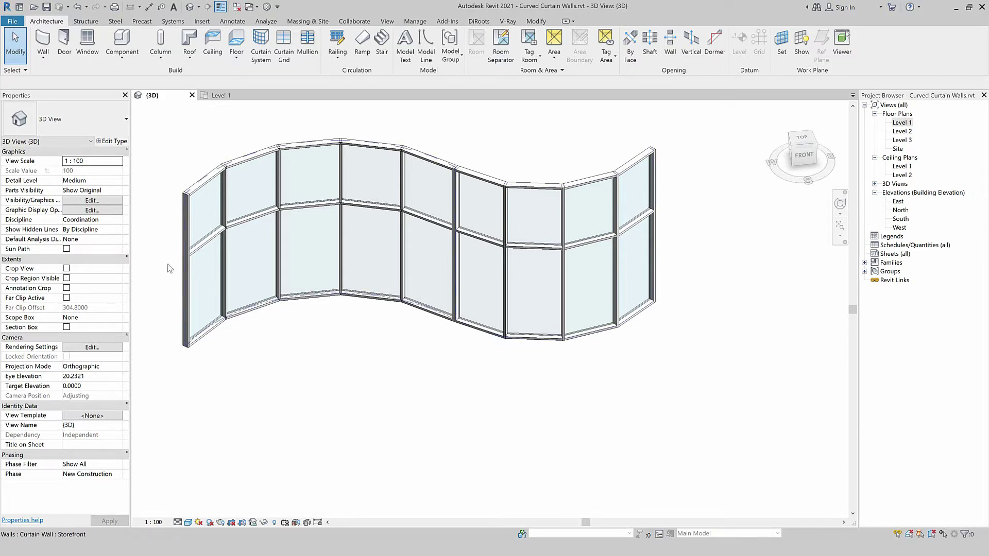
# - Window-select the whole curved curtain wall and delete it
pyautogui.scroll(-1, 316, 383)
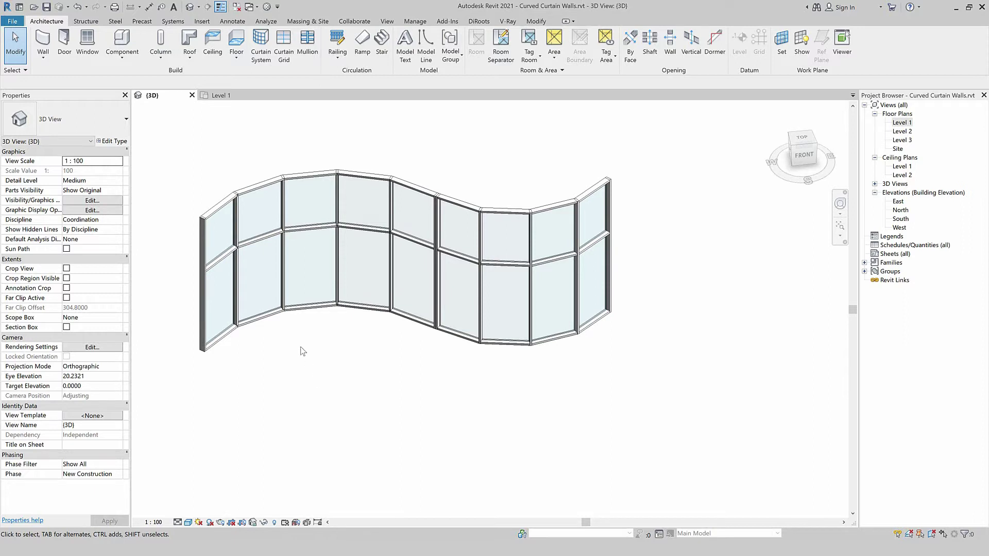
pyautogui.scroll(-1, 301, 347)
pyautogui.moveTo(573, 375)
pyautogui.mouseDown()
pyautogui.moveTo(253, 218)
pyautogui.moveTo(158, 190)
pyautogui.mouseUp()
pyautogui.press('Delete')
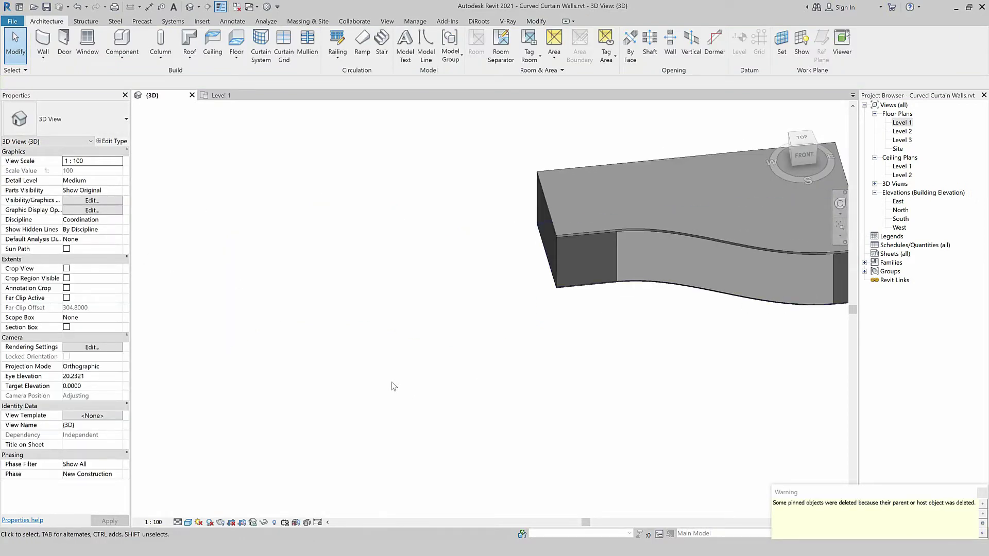
# - Start a new floor and sketch a three-point spline boundary in top view
pyautogui.click(236, 43)
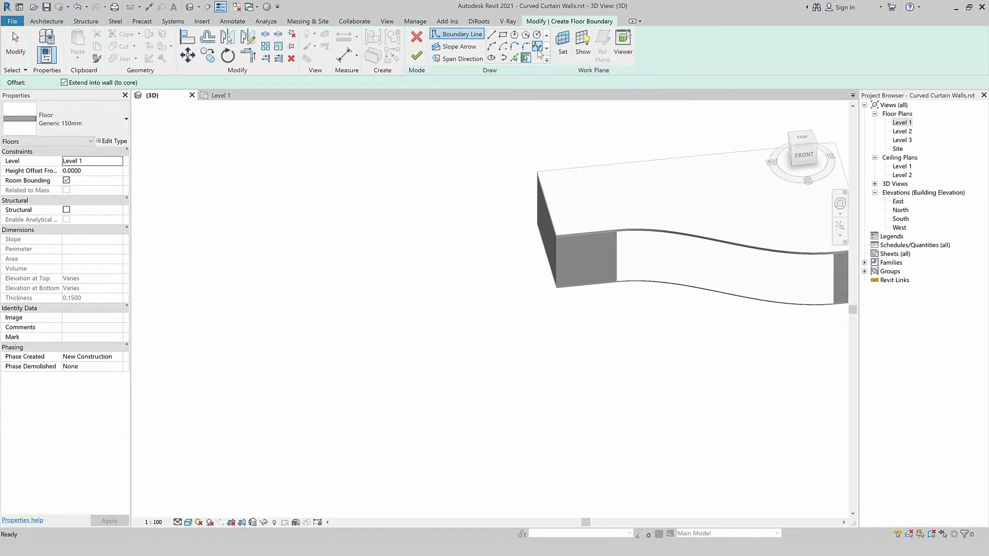
pyautogui.click(800, 138)
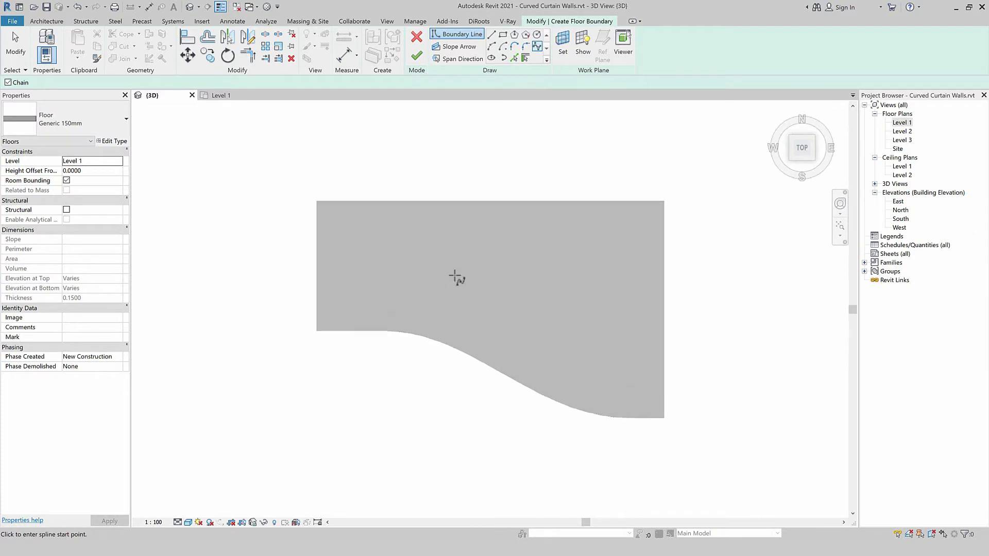
pyautogui.scroll(-2, 433, 283)
pyautogui.scroll(-2, 709, 260)
pyautogui.scroll(2, 359, 276)
pyautogui.click(461, 301)
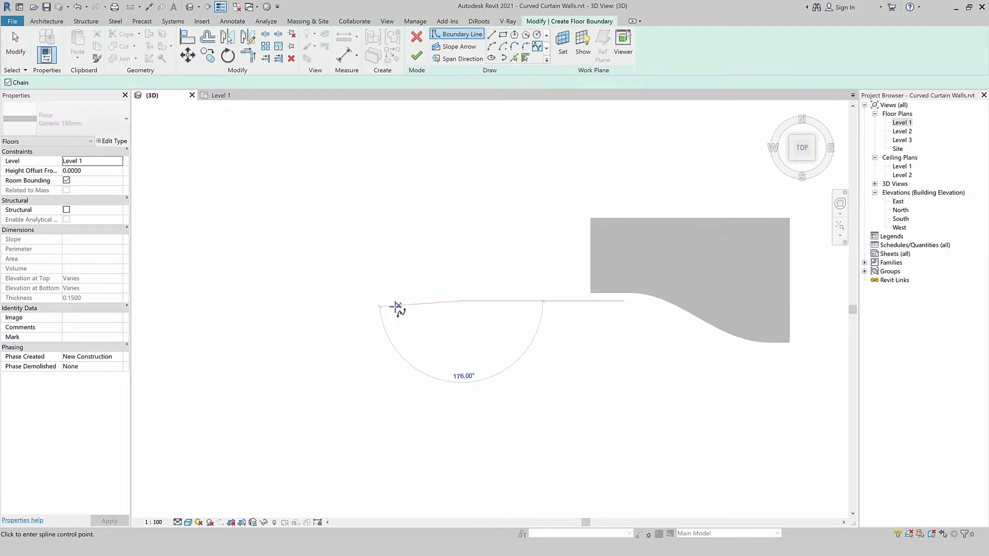
pyautogui.click(396, 307)
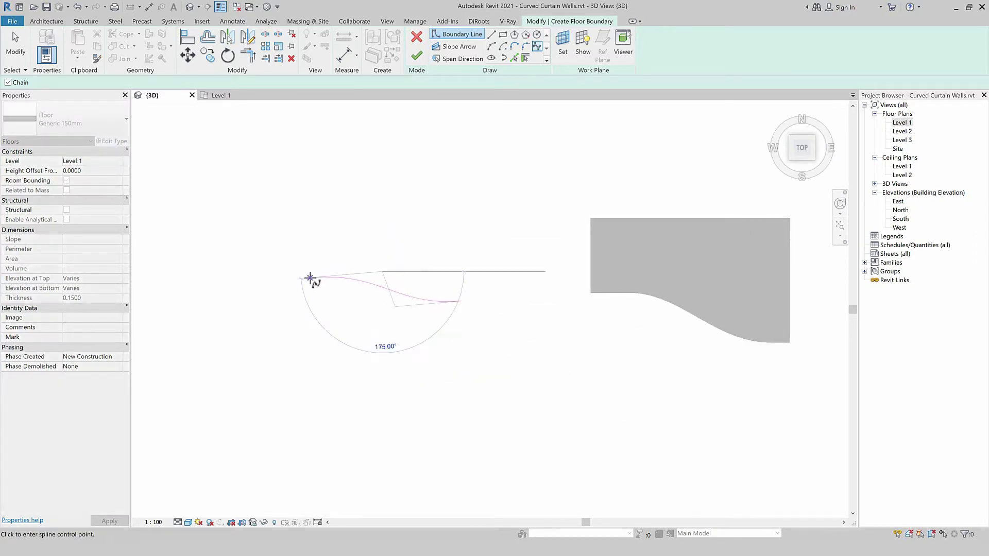
pyautogui.click(271, 271)
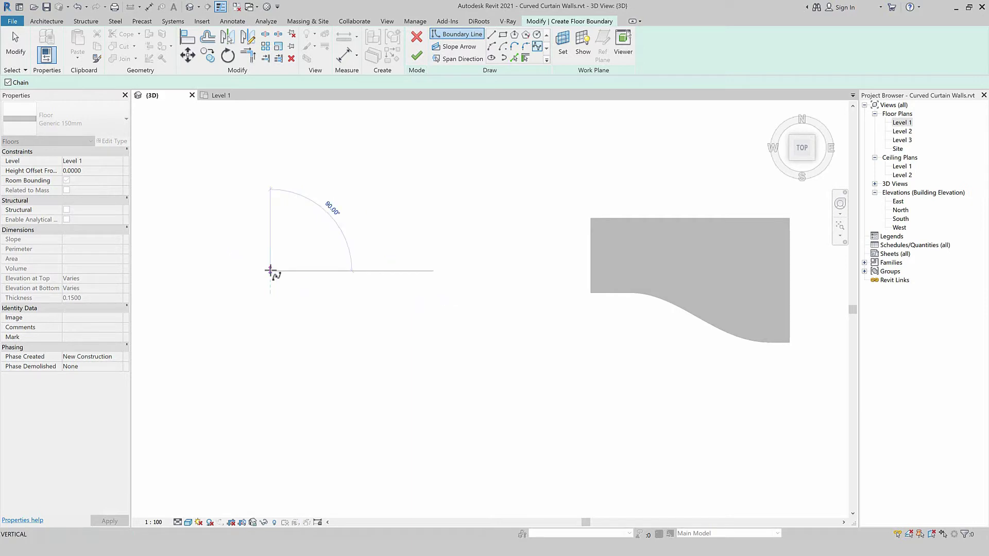
pyautogui.press('Escape')
pyautogui.press('Escape')
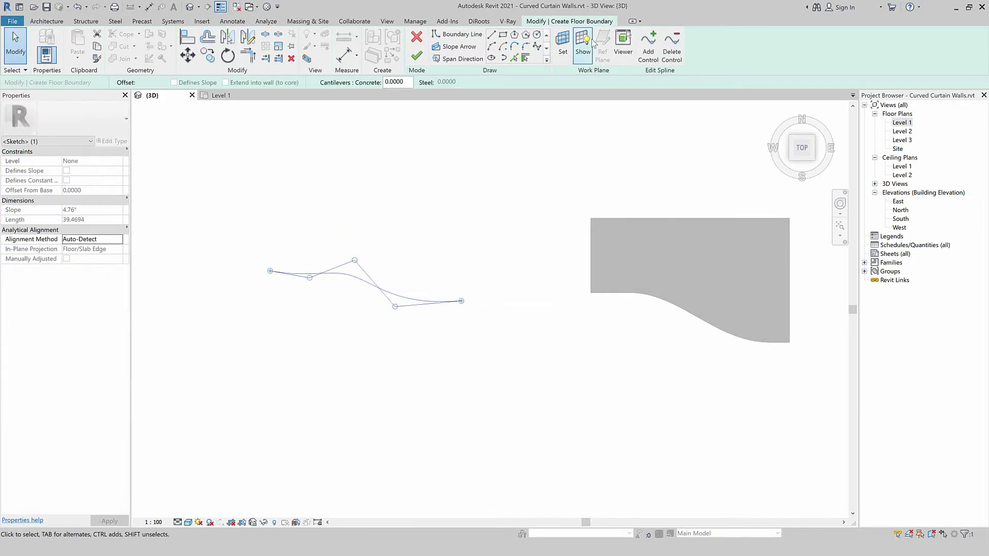
# - Extend the spline end rightward and draw straight left, top and right boundary edges
pyautogui.moveTo(400, 309); pyautogui.dragTo(493, 293)
pyautogui.click(309, 344)
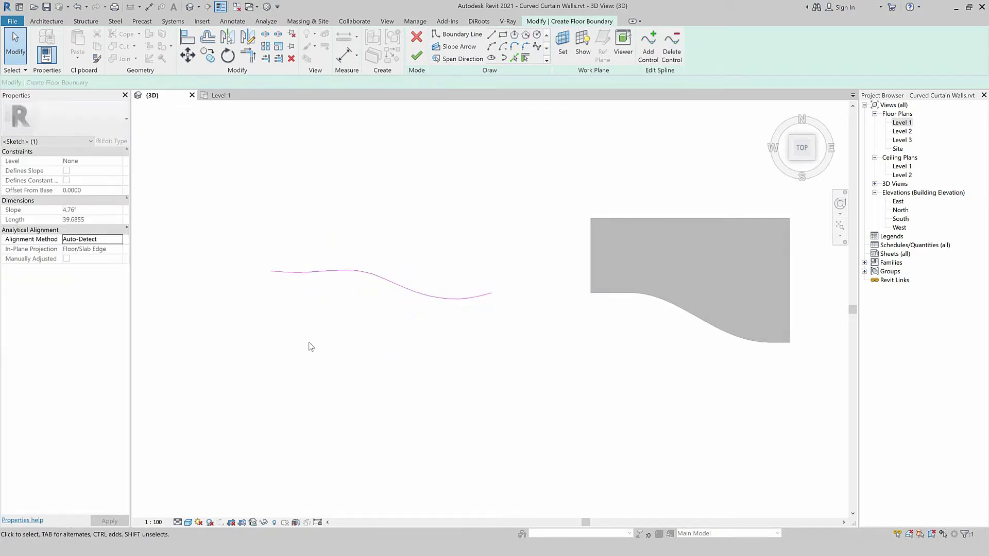
pyautogui.click(491, 36)
pyautogui.click(271, 271)
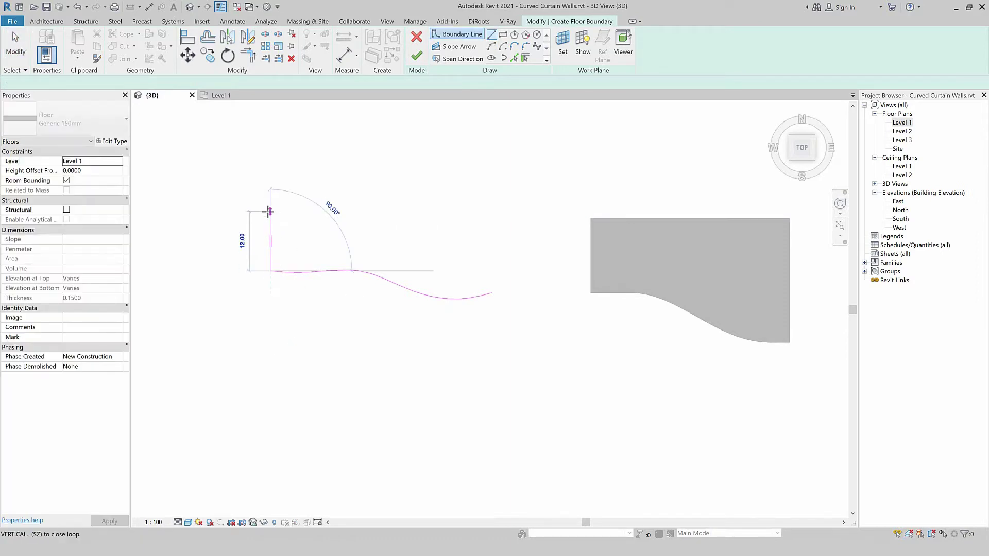
pyautogui.click(271, 211)
pyautogui.click(483, 211)
pyautogui.click(483, 293)
# - Trim the right boundary line and pull the spline end onto it to close the loop
pyautogui.press('r')
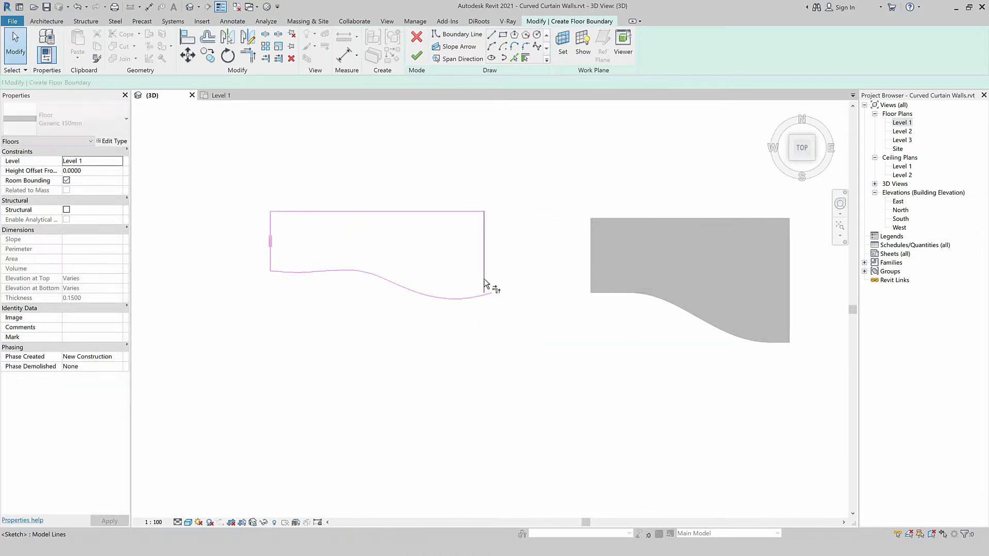
pyautogui.click(484, 292)
pyautogui.scroll(3, 486, 297)
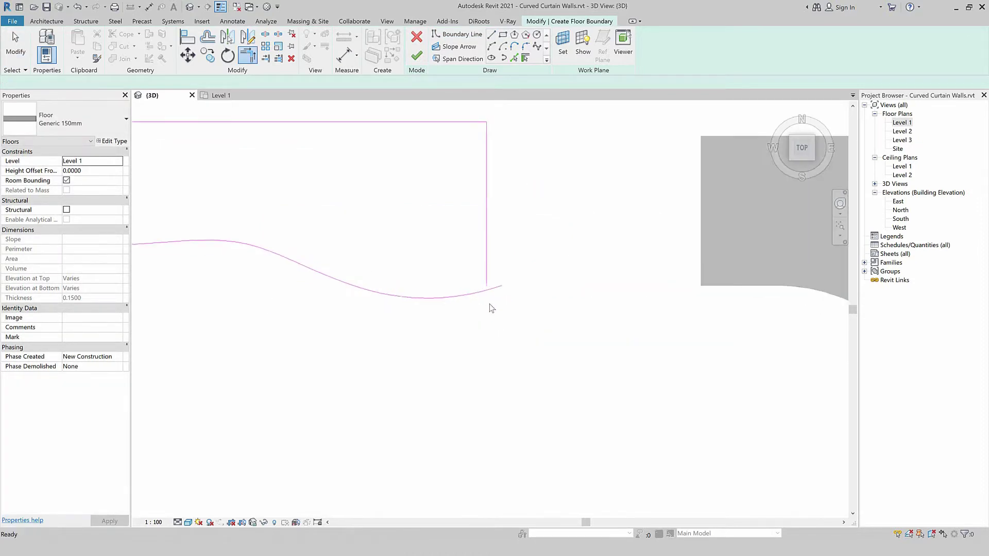
pyautogui.scroll(2, 487, 305)
pyautogui.click(507, 277)
pyautogui.moveTo(508, 277); pyautogui.dragTo(486, 277)
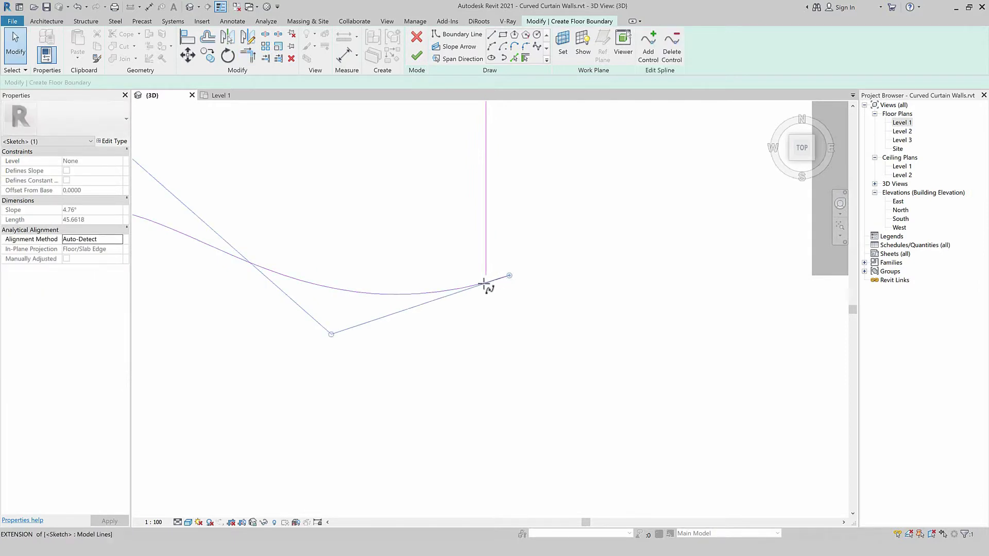
pyautogui.press('Escape')
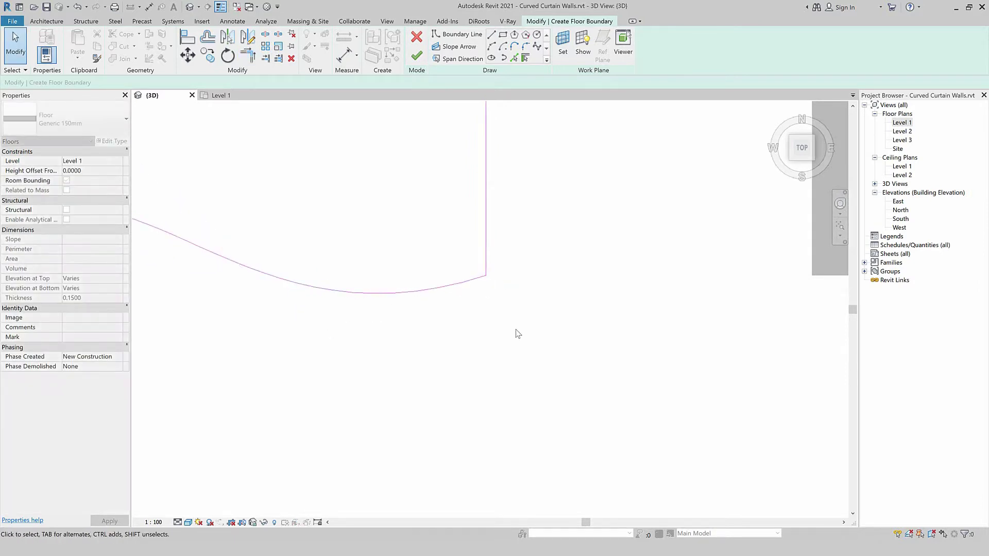
# - Reshape the spline's control points into a wavy edge and finish the floor slab
pyautogui.scroll(-4, 514, 335)
pyautogui.scroll(-1, 621, 269)
pyautogui.click(448, 280)
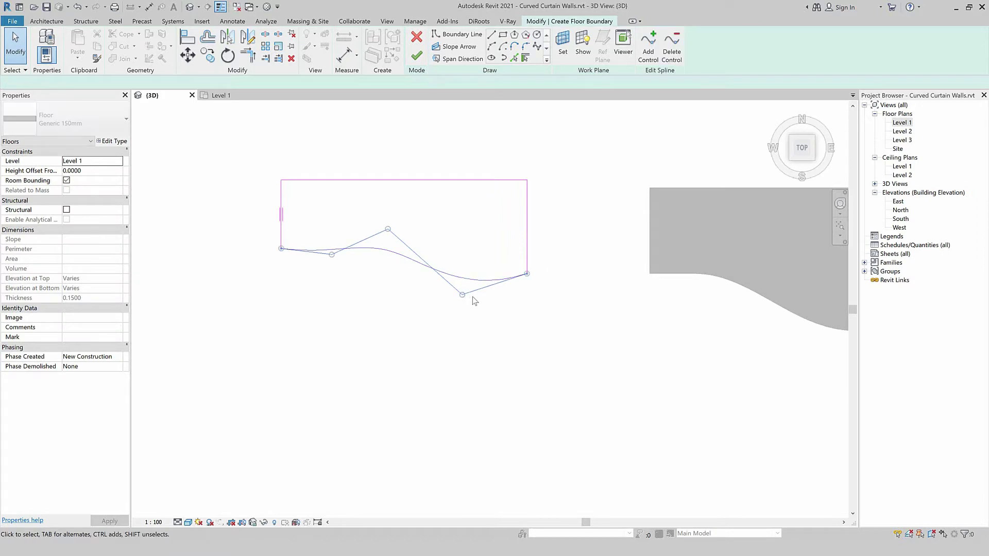
pyautogui.moveTo(462, 295); pyautogui.dragTo(473, 308)
pyautogui.moveTo(388, 229); pyautogui.dragTo(405, 226)
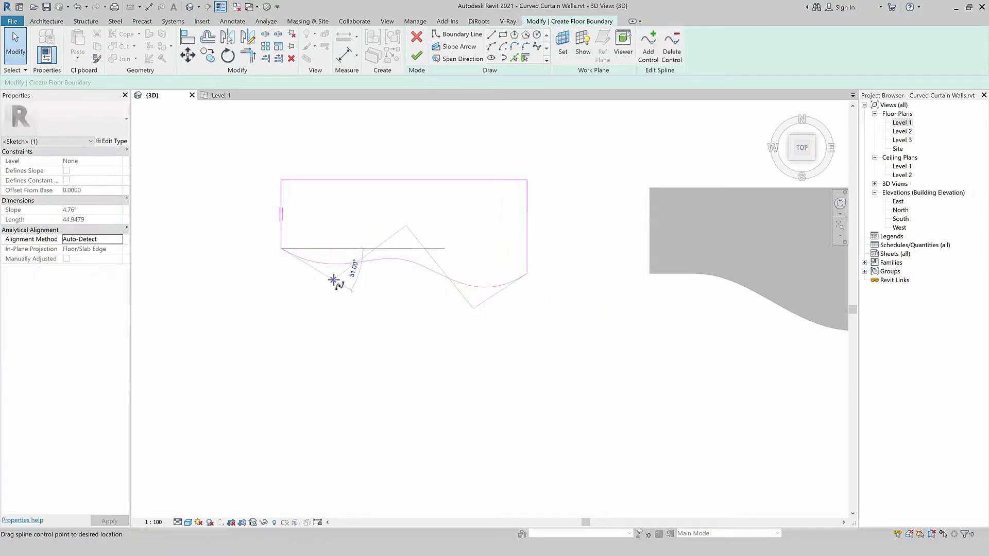
pyautogui.click(402, 331)
pyautogui.click(416, 56)
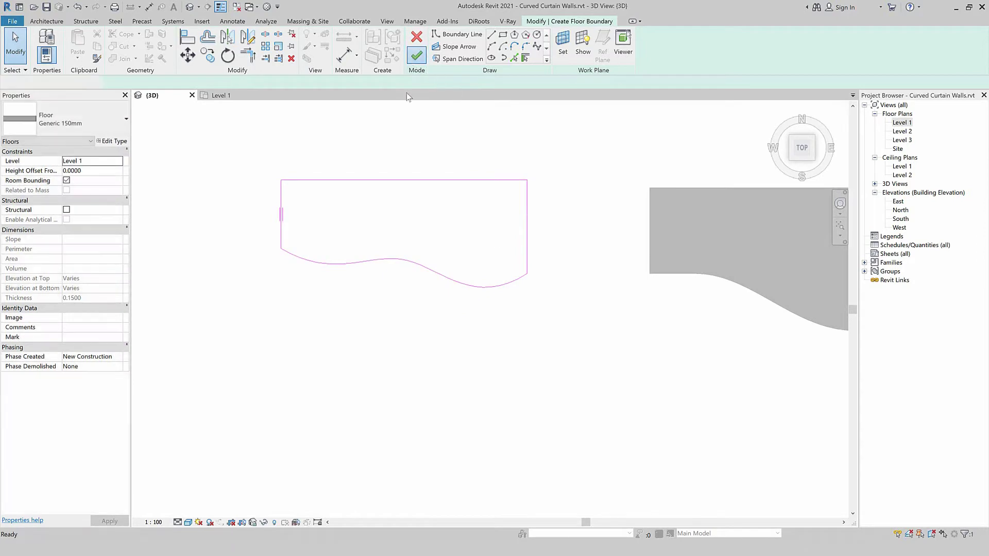
pyautogui.scroll(2, 331, 294)
pyautogui.click(331, 296)
# - Delete the left floor and orbit to an angled 3D view of the wavy slab
pyautogui.scroll(-4, 213, 299)
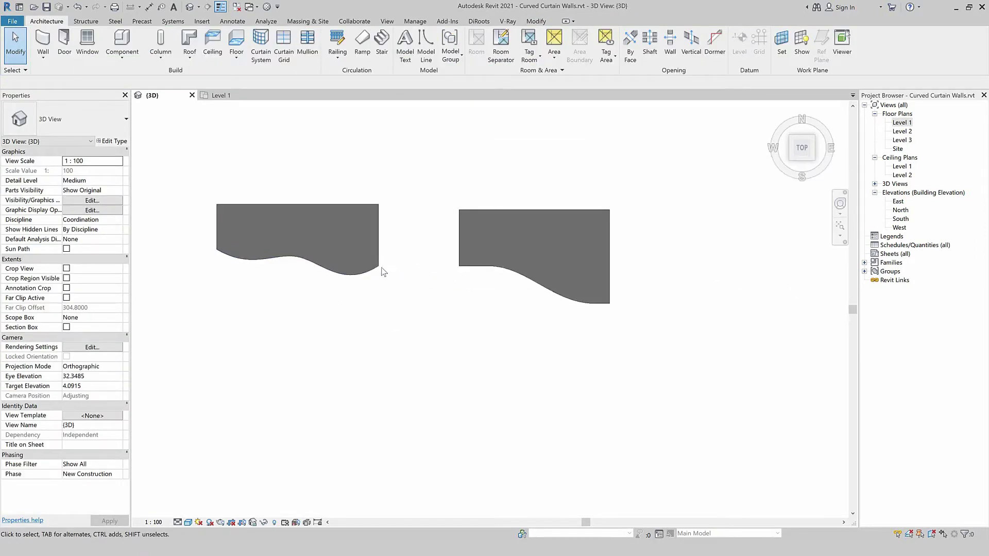
pyautogui.click(363, 274)
pyautogui.press('Delete')
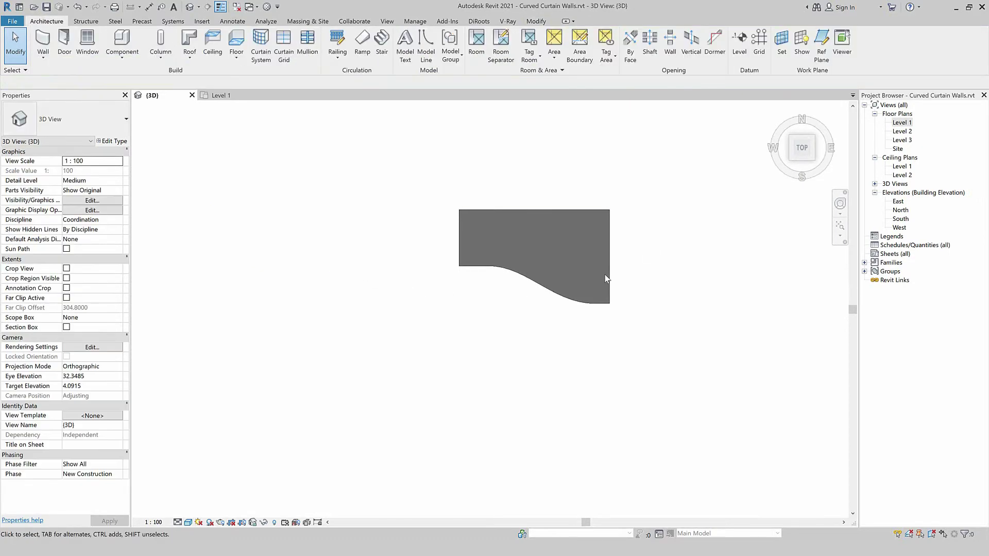
pyautogui.moveTo(570, 346)
pyautogui.keyDown('shift'); pyautogui.mouseDown(button='middle')
pyautogui.moveTo(595, 138)
pyautogui.moveTo(549, 225)
pyautogui.mouseUp(button='middle'); pyautogui.keyUp('shift')
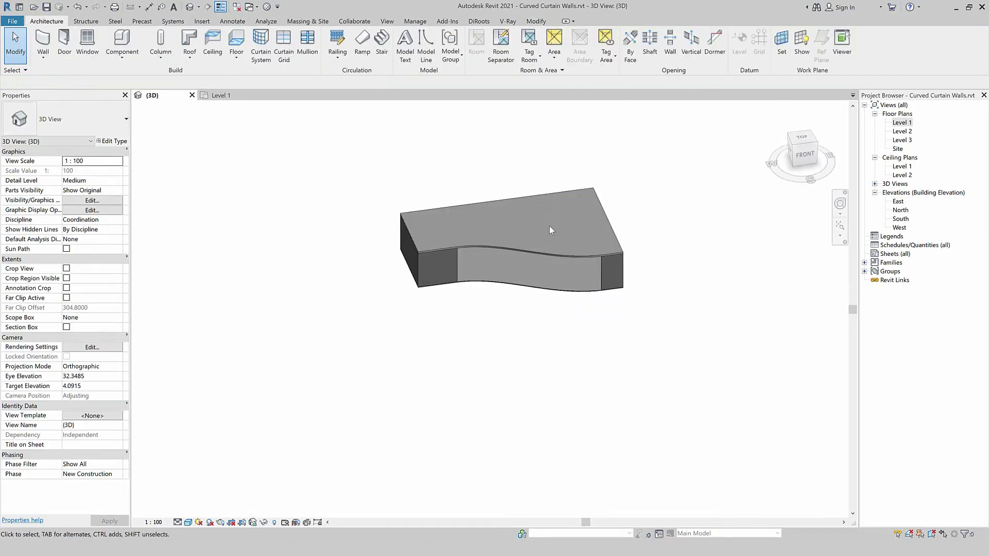
pyautogui.scroll(3, 551, 232)
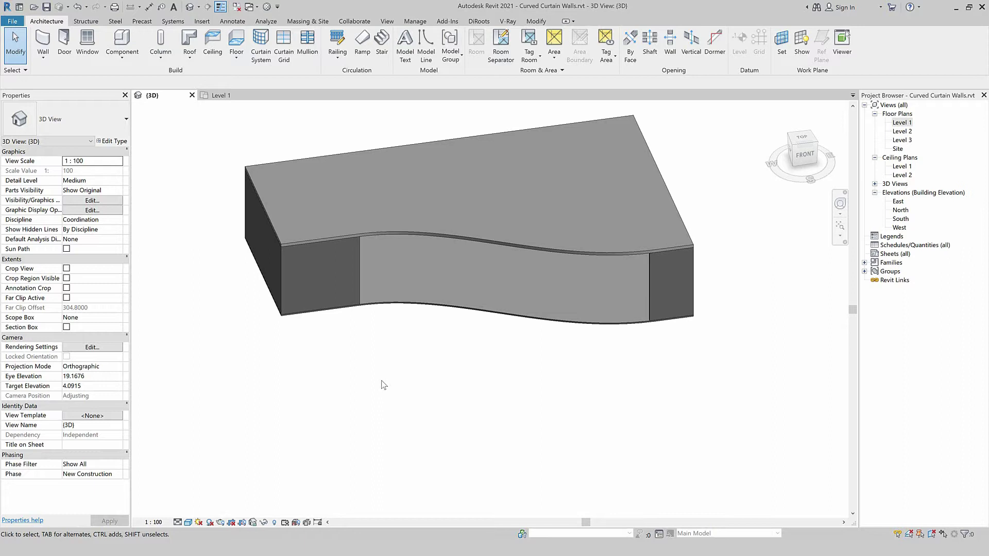
pyautogui.scroll(-1, 383, 385)
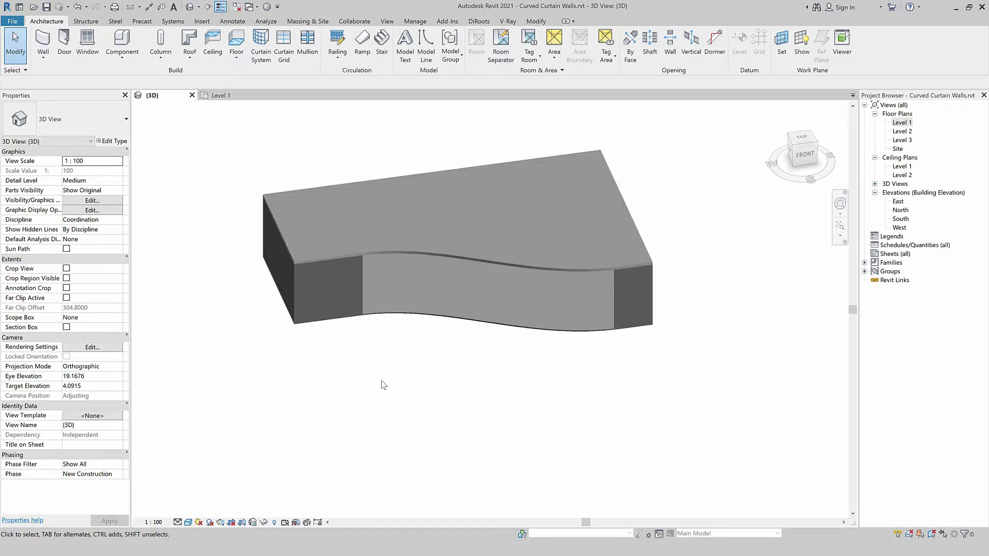
pyautogui.click(122, 59)
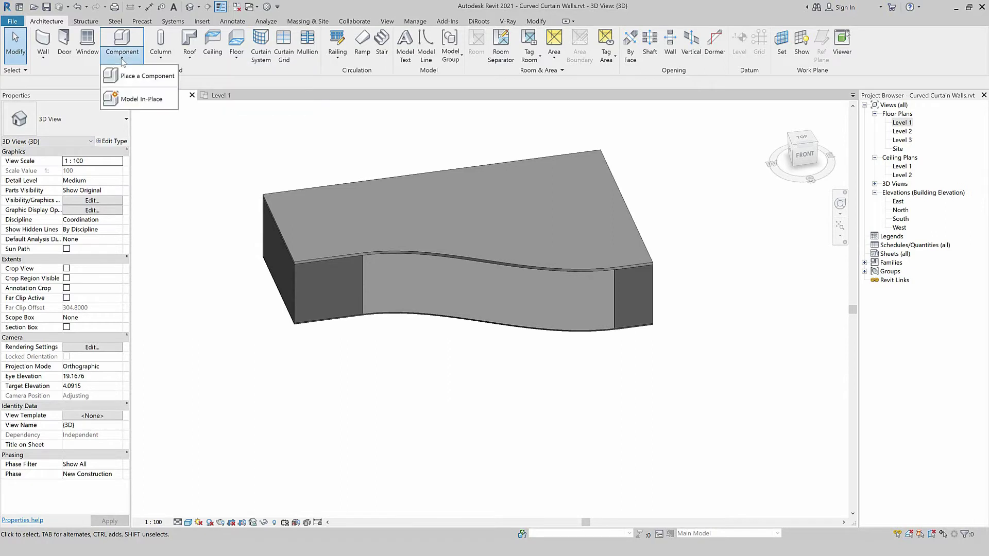
# - Start a Model In-Place family in Generic Models, then cancel at the name prompt
pyautogui.click(159, 103)
pyautogui.click(400, 211)
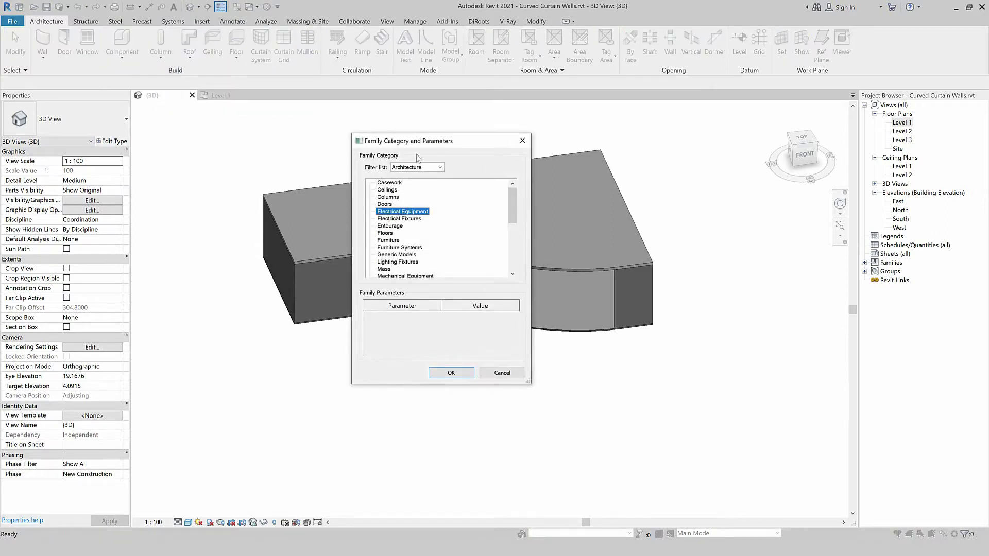
pyautogui.moveTo(427, 140); pyautogui.dragTo(274, 133)
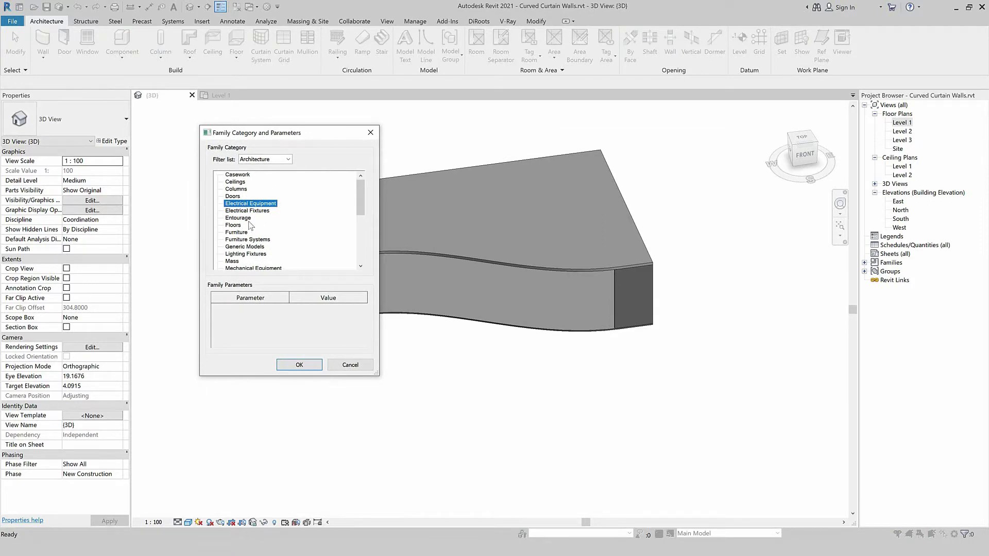
pyautogui.press('g')
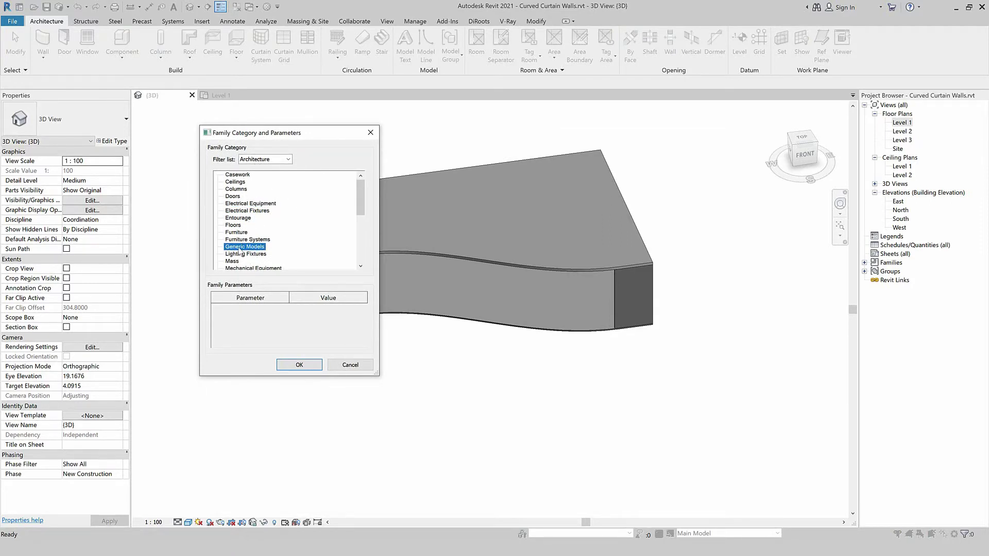
pyautogui.click(299, 368)
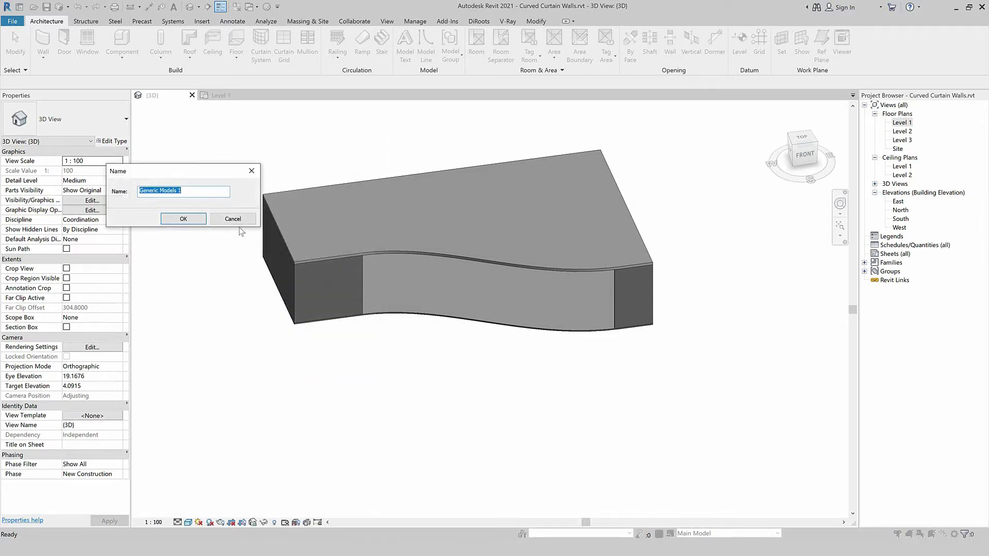
pyautogui.click(240, 223)
# - Restart Model In-Place with Generic Models and name the family 'Custom Curatin Wall'
pyautogui.click(122, 58)
pyautogui.click(133, 108)
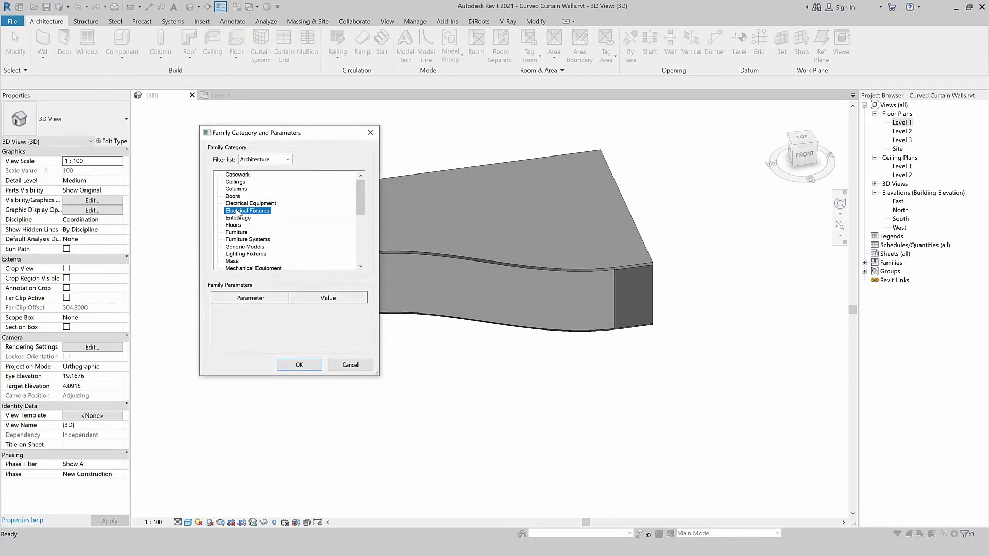
pyautogui.press('w')
pyautogui.scroll(1, 241, 251)
pyautogui.click(239, 233)
pyautogui.press('g')
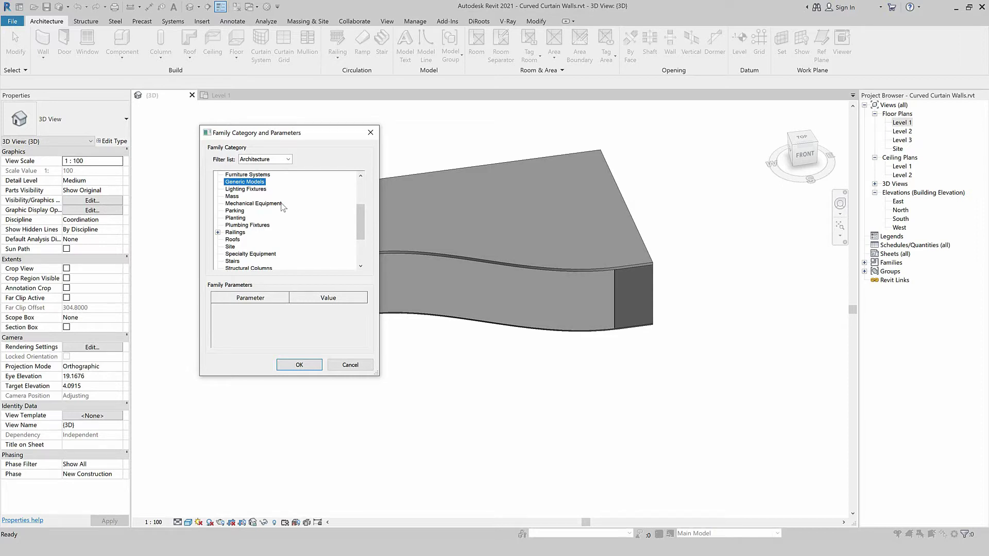
pyautogui.click(302, 366)
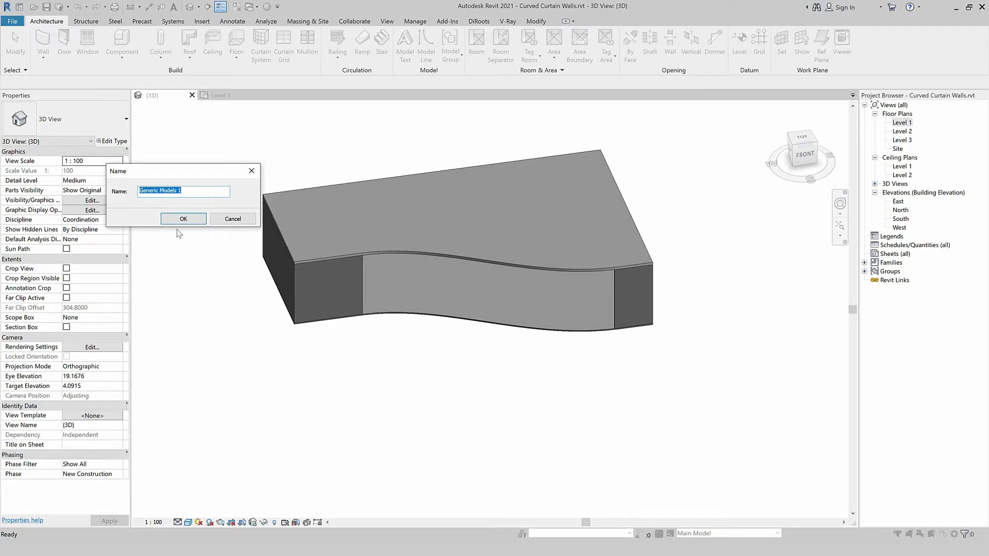
pyautogui.write('C')
pyautogui.write('us')
pyautogui.write('on ')
pyautogui.write('m')
pyautogui.write(' C')
pyautogui.write('tin')
pyautogui.write('Wall')
pyautogui.click(179, 216)
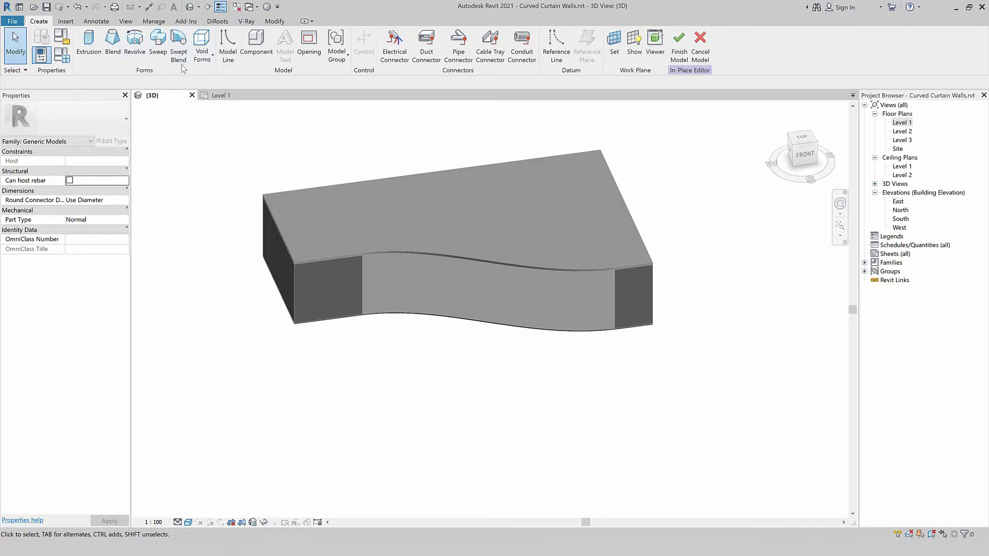
# - Start a sweep and pick the slab's bottom curved edge as its path
pyautogui.click(157, 61)
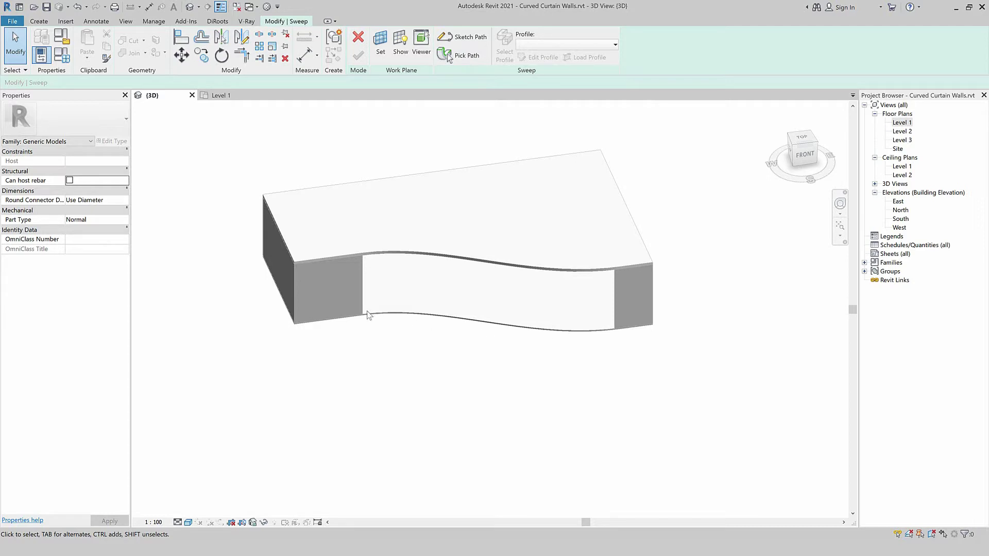
pyautogui.click(453, 55)
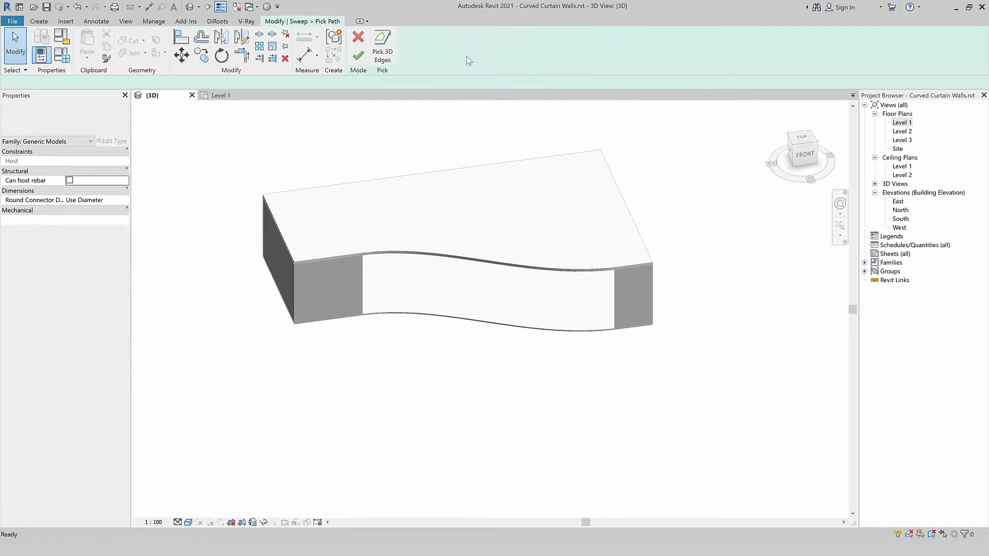
pyautogui.click(598, 334)
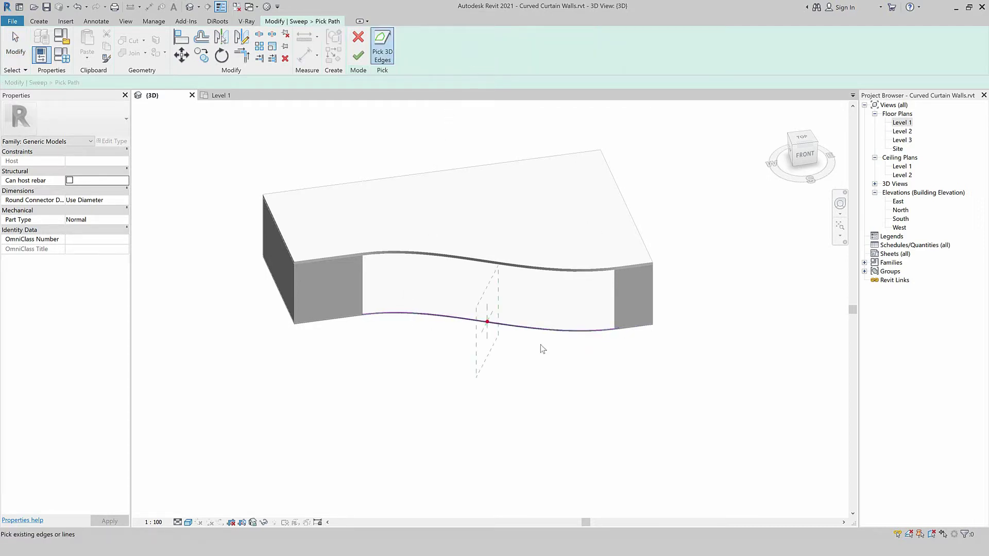
pyautogui.scroll(2, 494, 360)
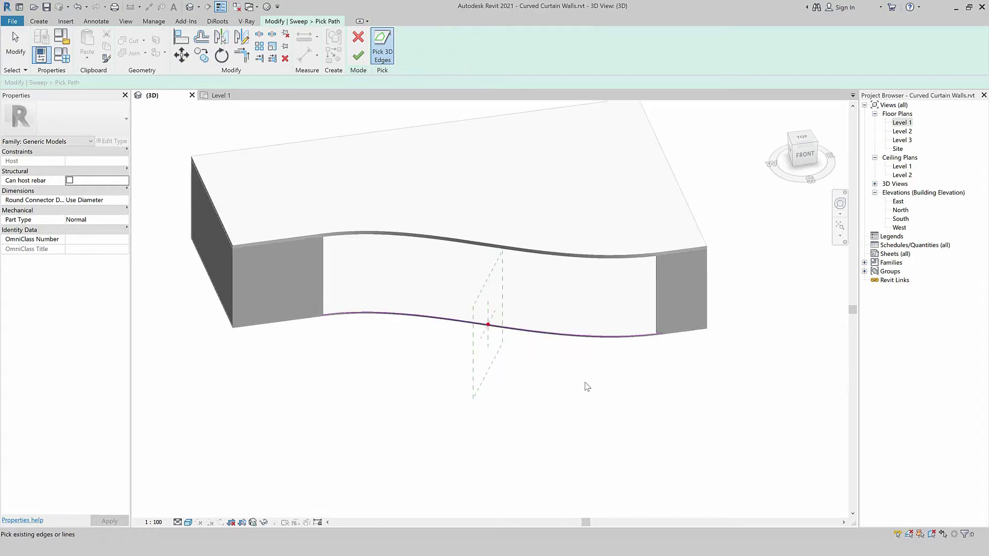
pyautogui.click(358, 55)
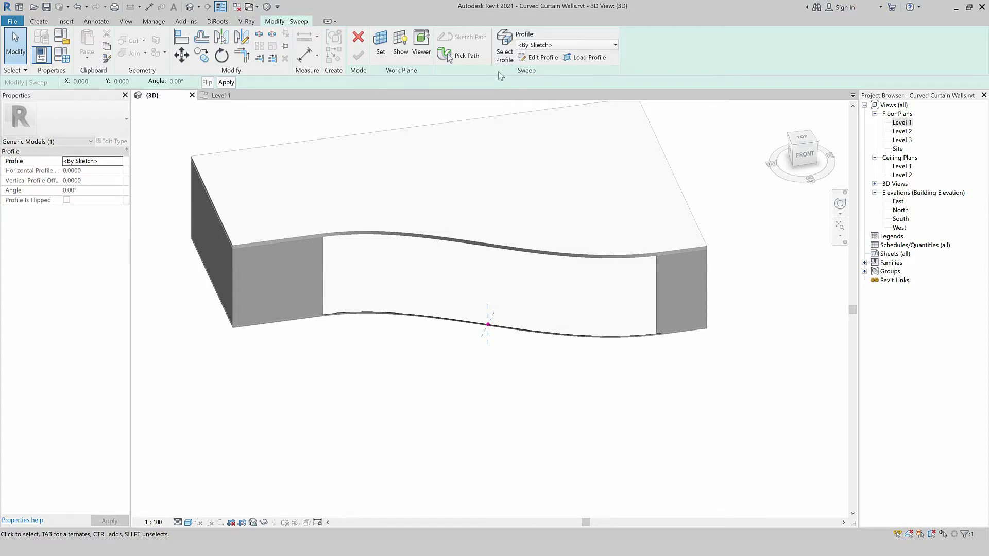
# - Give the sweep the M_Gutter - Bevel:150 x150mm profile and finish it
pyautogui.click(533, 45)
pyautogui.scroll(-3, 587, 155)
pyautogui.scroll(3, 590, 226)
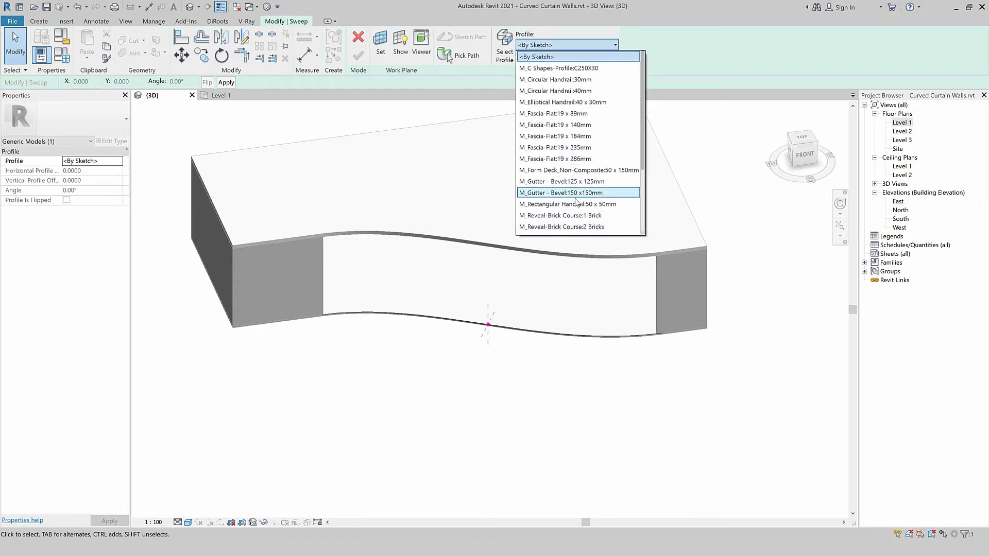
pyautogui.click(577, 194)
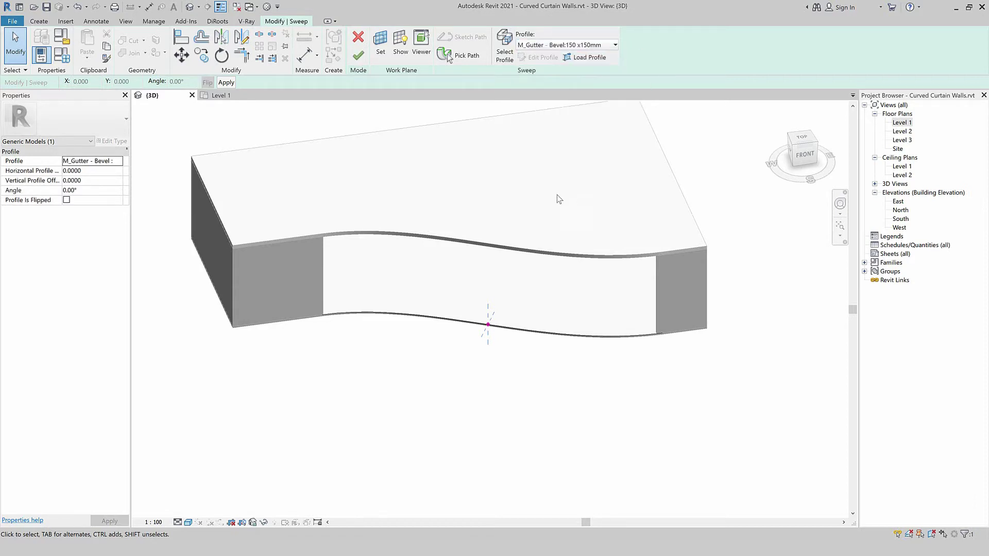
pyautogui.click(358, 55)
# - Return to the sweep, switch its profile to <By Sketch>, and begin editing the profile
pyautogui.click(450, 335)
pyautogui.scroll(3, 450, 336)
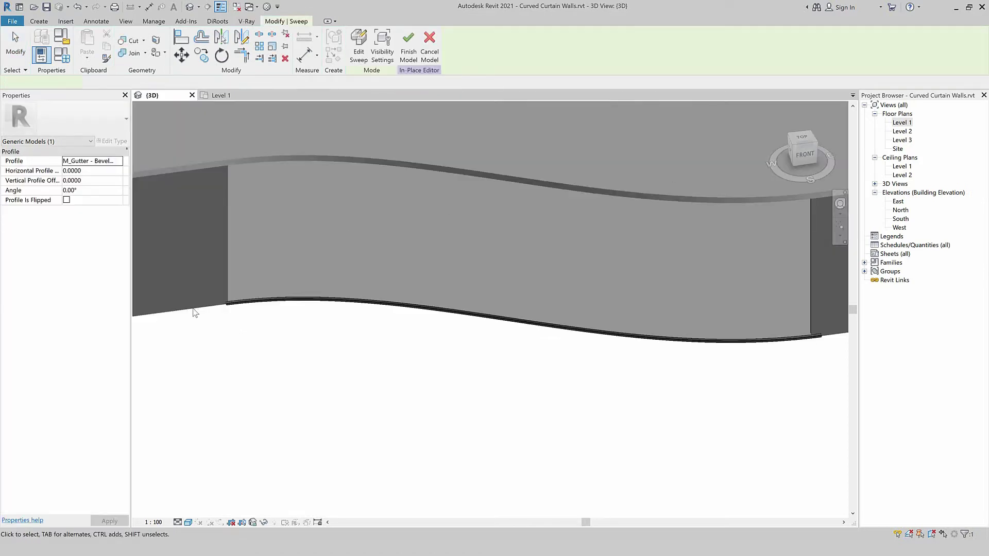
pyautogui.scroll(2, 195, 311)
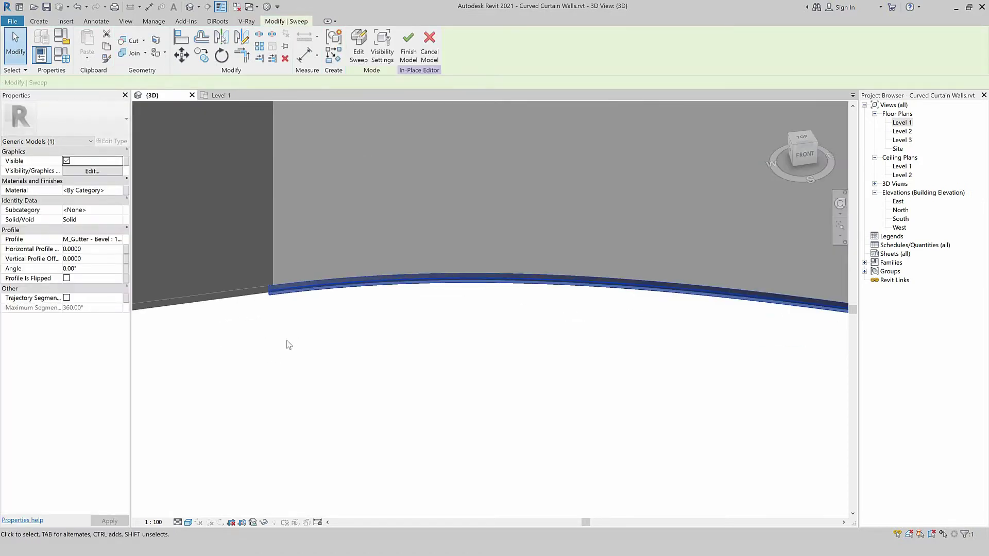
pyautogui.hotkey('ctrl', 'z')
pyautogui.scroll(1, 477, 344)
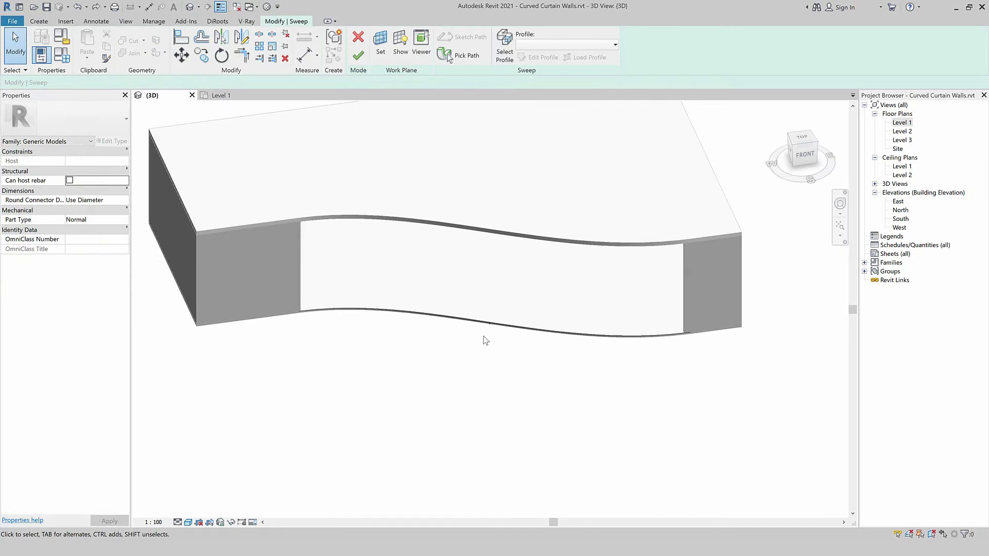
pyautogui.click(508, 60)
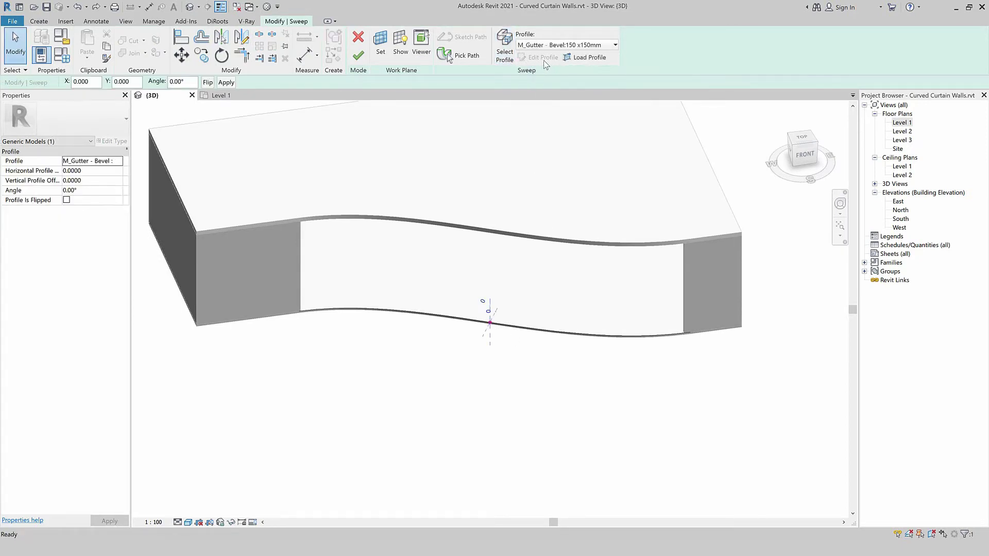
pyautogui.click(543, 47)
pyautogui.scroll(5, 556, 129)
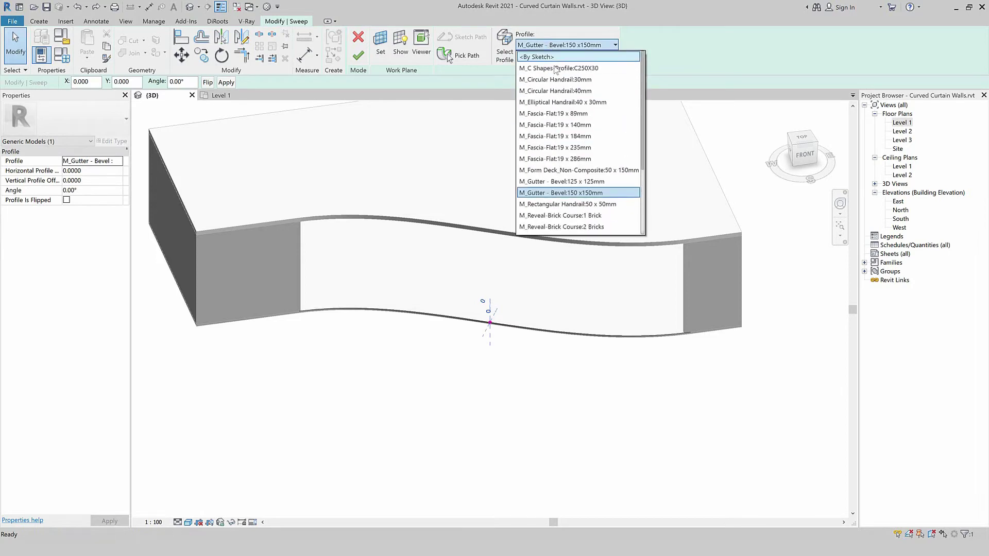
pyautogui.click(536, 51)
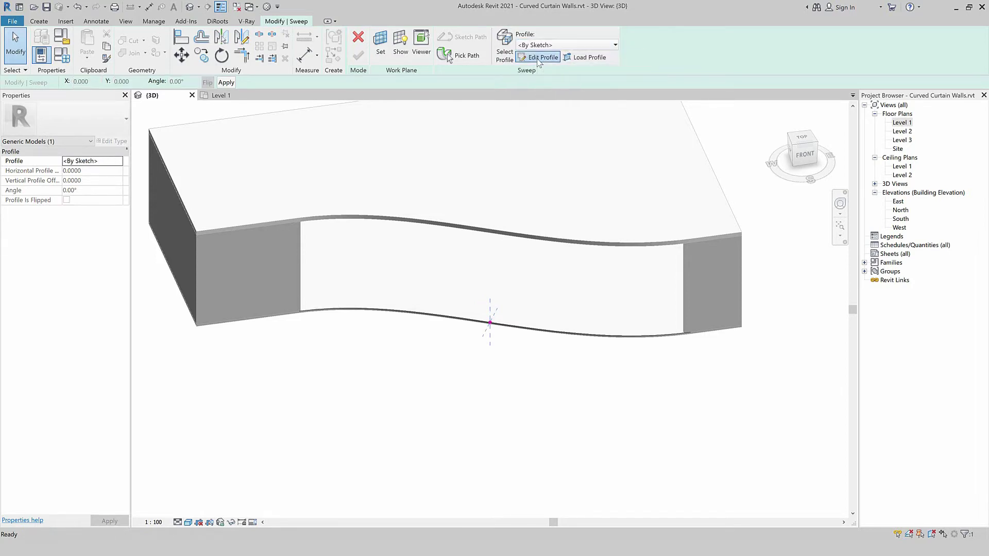
pyautogui.click(539, 59)
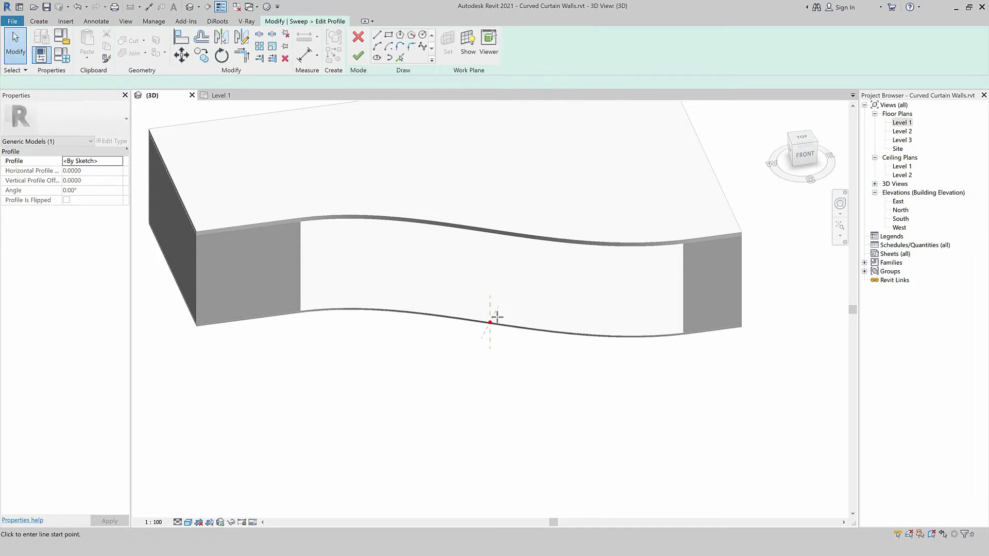
# - In the East elevation, draw a tall, narrow rectangle from the profile point
pyautogui.scroll(2, 468, 330)
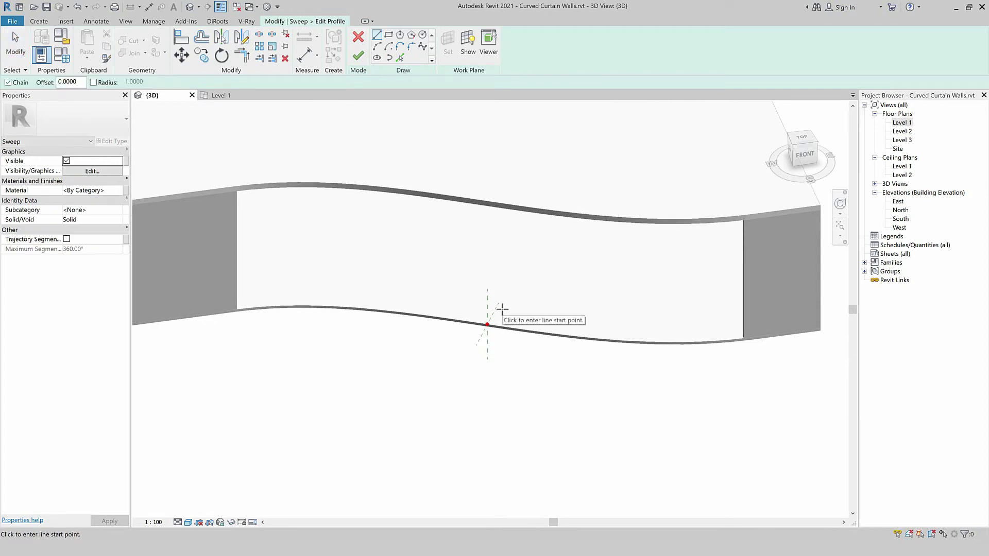
pyautogui.doubleClick(898, 201)
pyautogui.scroll(3, 250, 380)
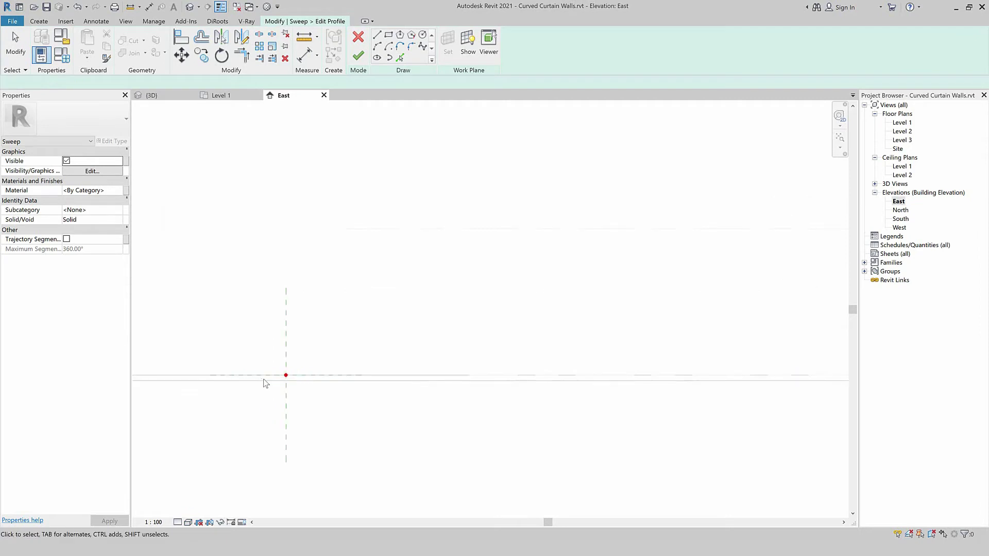
pyautogui.click(389, 37)
pyautogui.scroll(2, 301, 365)
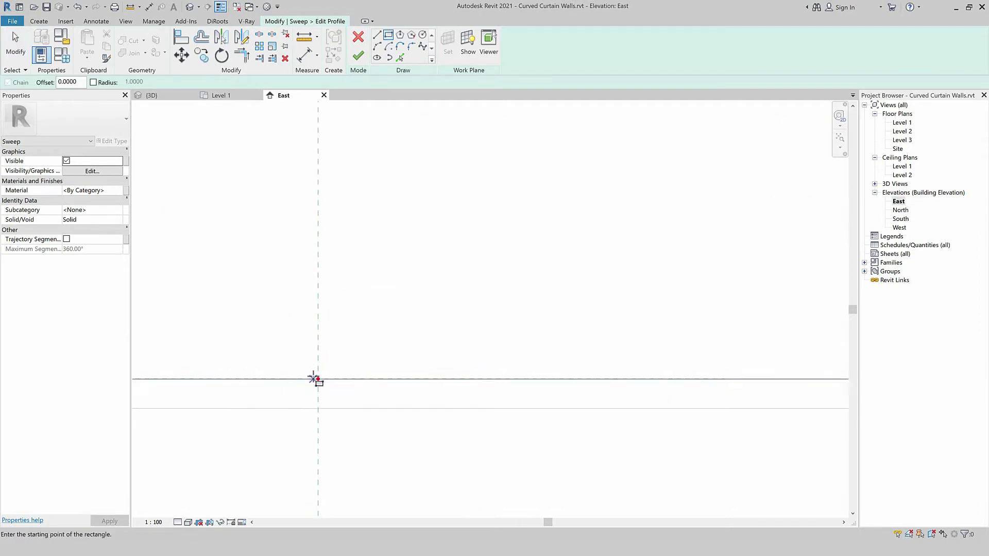
pyautogui.click(283, 379)
pyautogui.scroll(-1, 310, 383)
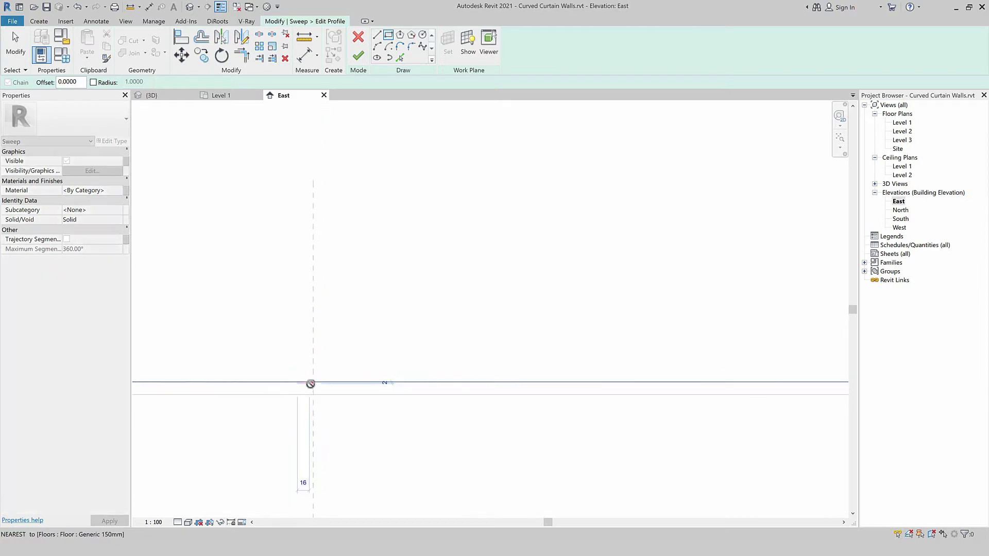
pyautogui.scroll(-1, 305, 214)
pyautogui.scroll(1, 303, 157)
pyautogui.scroll(1, 303, 155)
pyautogui.scroll(1, 306, 145)
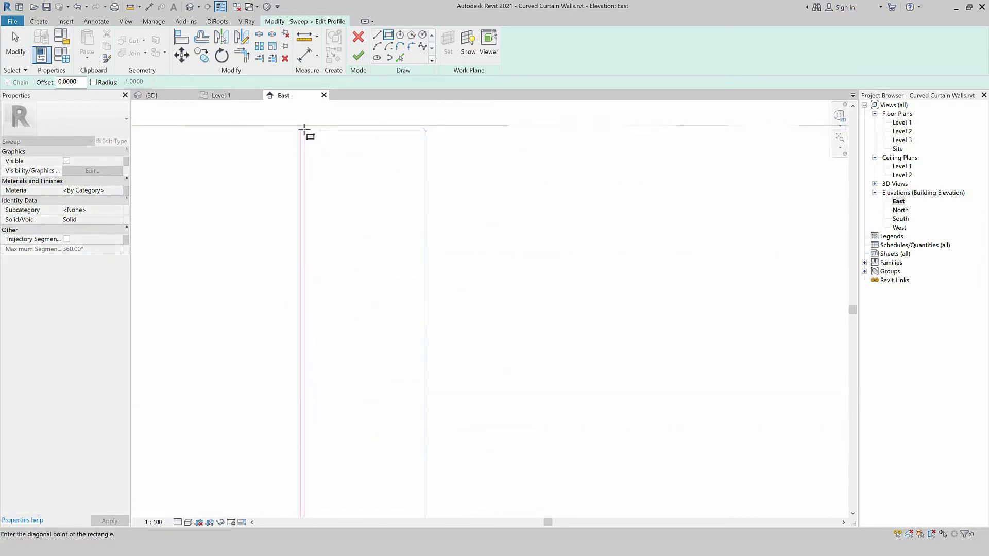
pyautogui.click(304, 127)
pyautogui.scroll(-1, 307, 149)
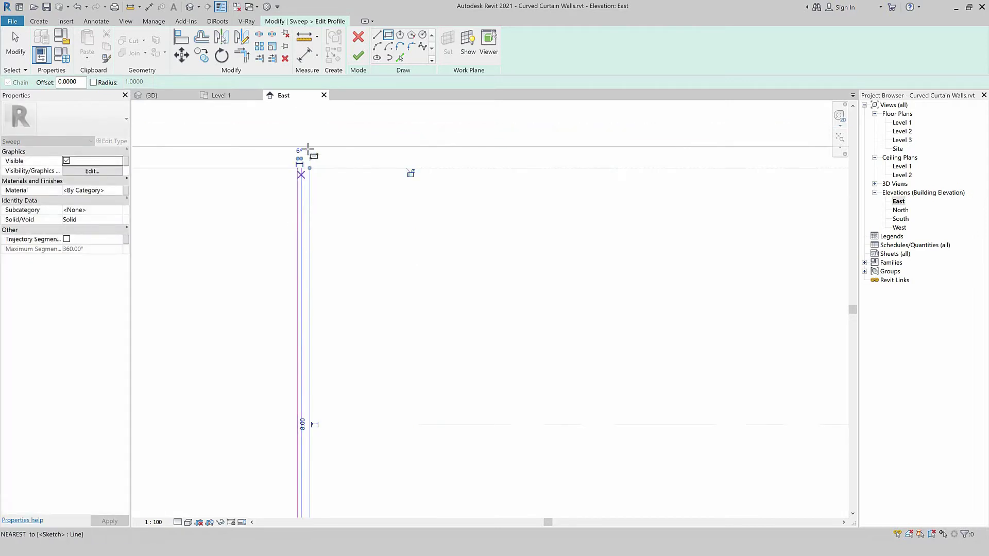
pyautogui.scroll(1, 304, 155)
pyautogui.press('Escape')
pyautogui.press('Escape')
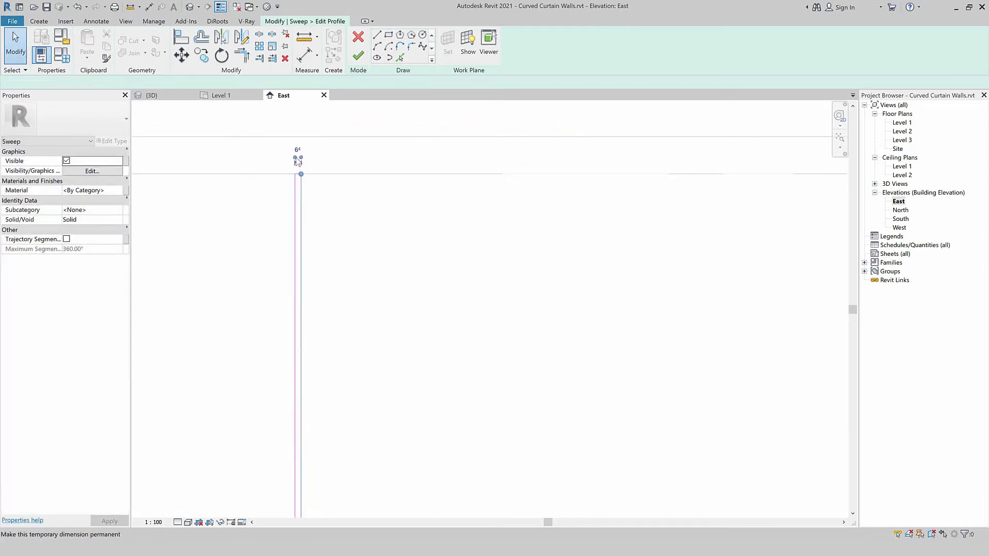
# - Set the rectangle's width dimension to 6
pyautogui.scroll(1, 297, 161)
pyautogui.click(298, 154)
pyautogui.moveTo(300, 164); pyautogui.dragTo(290, 166)
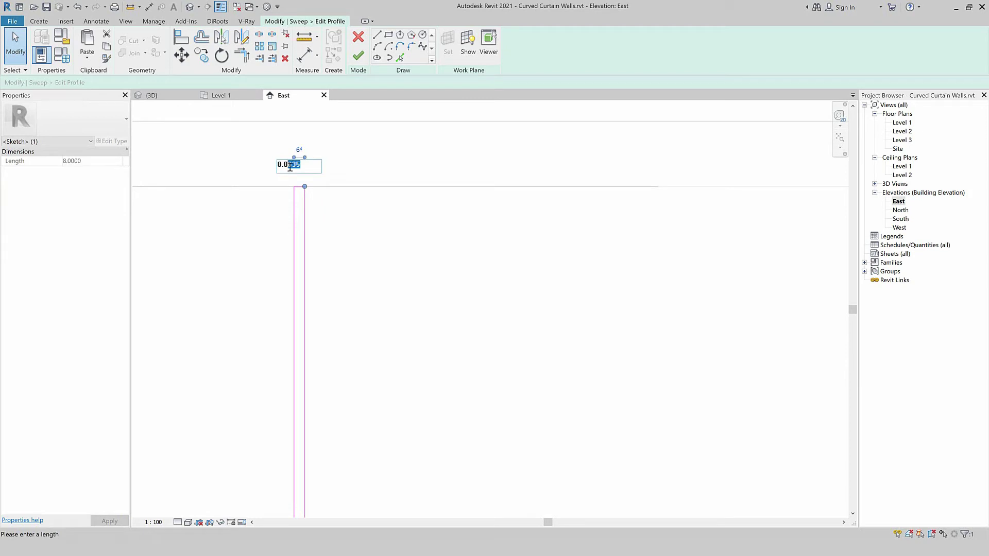
pyautogui.write('6')
pyautogui.press('Return')
pyautogui.press('Escape')
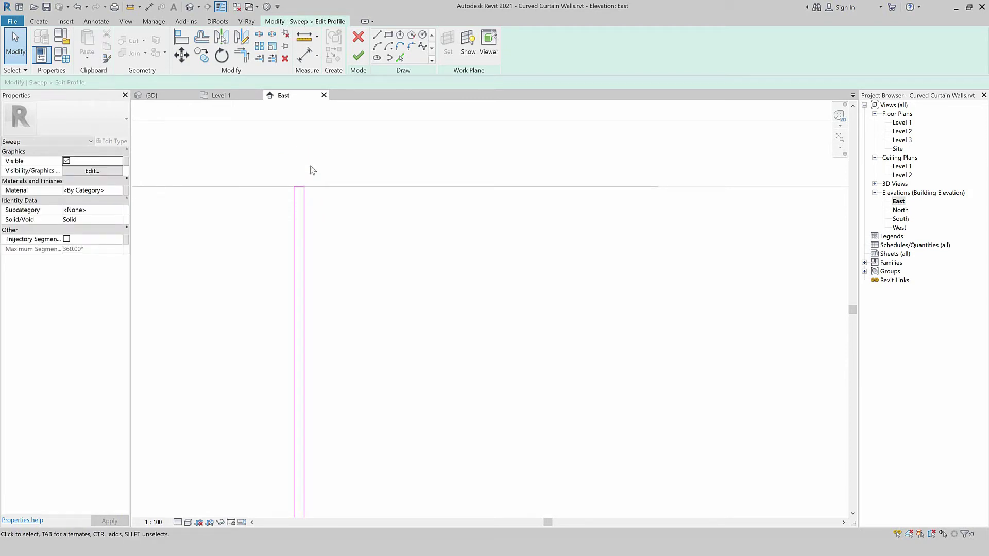
# - Move the rectangle onto the red reference point and finish the profile
pyautogui.scroll(-3, 304, 162)
pyautogui.scroll(-3, 307, 170)
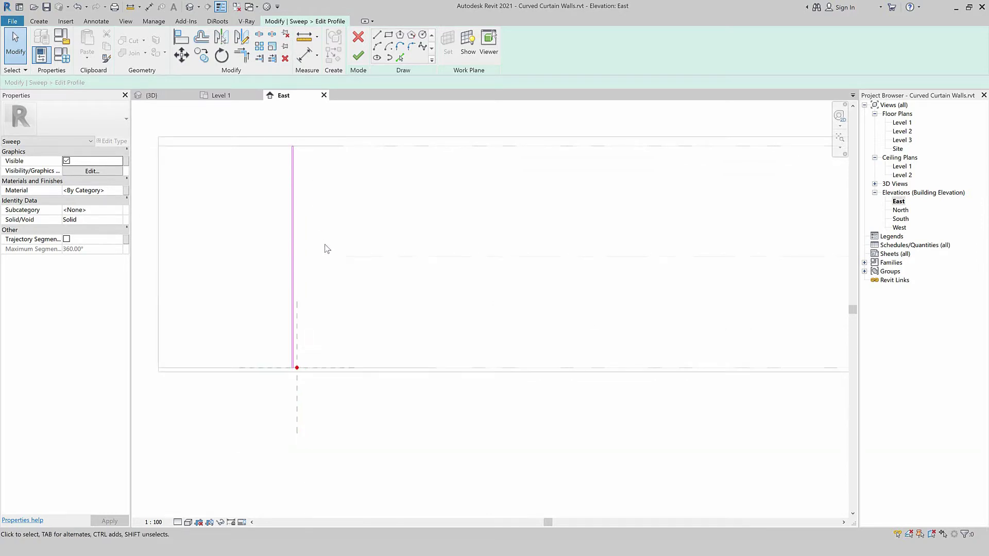
pyautogui.moveTo(306, 123); pyautogui.dragTo(233, 276)
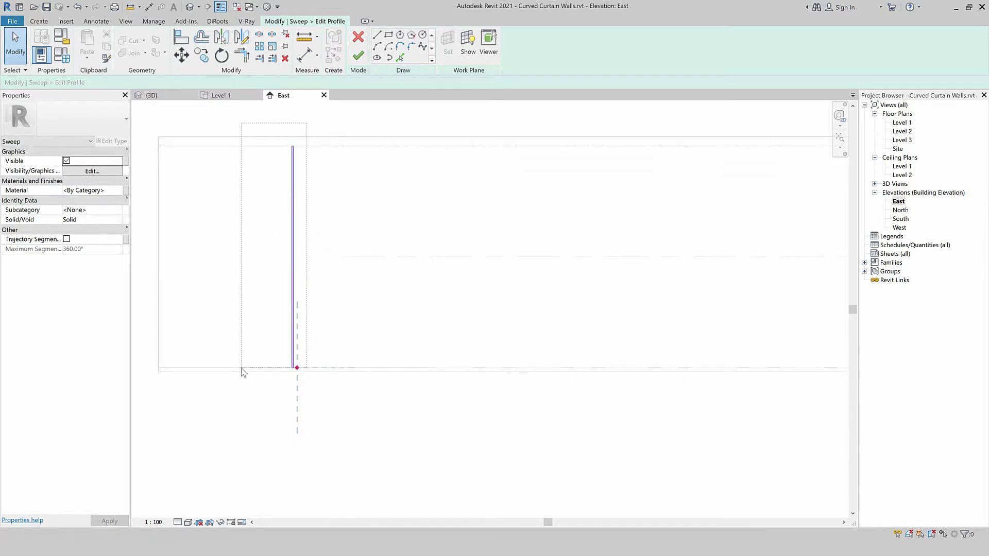
pyautogui.moveTo(233, 276); pyautogui.dragTo(232, 276)
pyautogui.press('Escape')
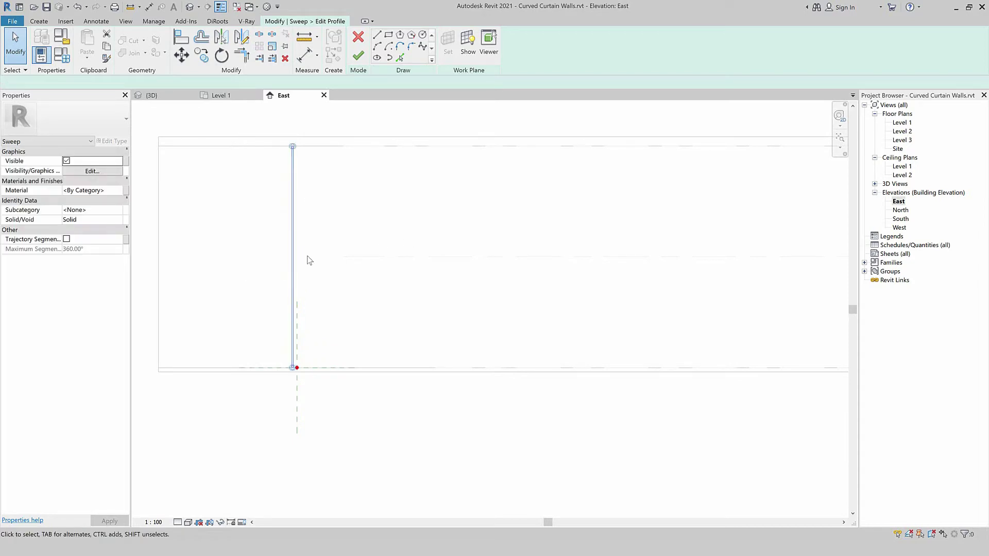
pyautogui.click(293, 257)
pyautogui.click(181, 55)
pyautogui.scroll(3, 274, 346)
pyautogui.scroll(2, 218, 335)
pyautogui.scroll(1, 247, 335)
pyautogui.click(276, 337)
pyautogui.click(276, 338)
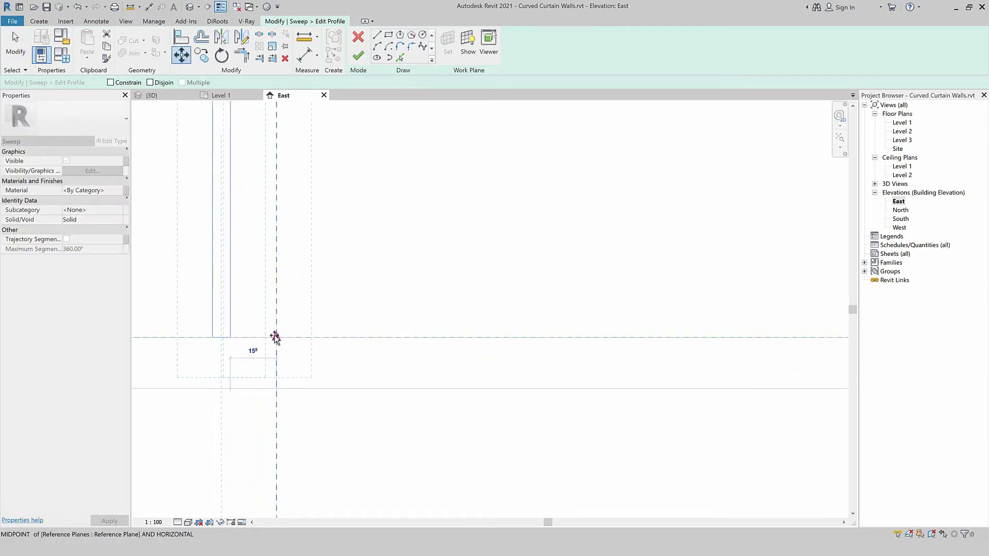
pyautogui.scroll(-3, 304, 361)
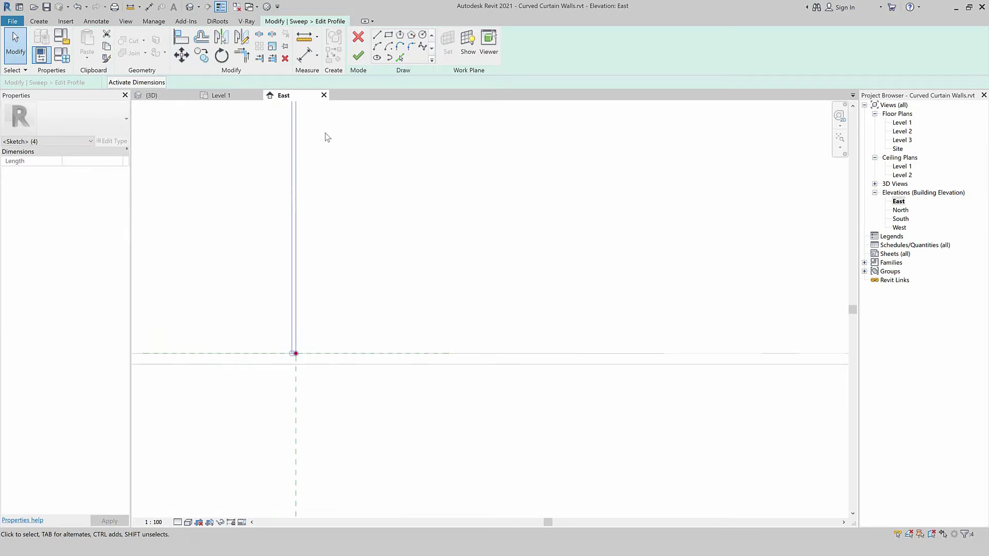
pyautogui.click(360, 57)
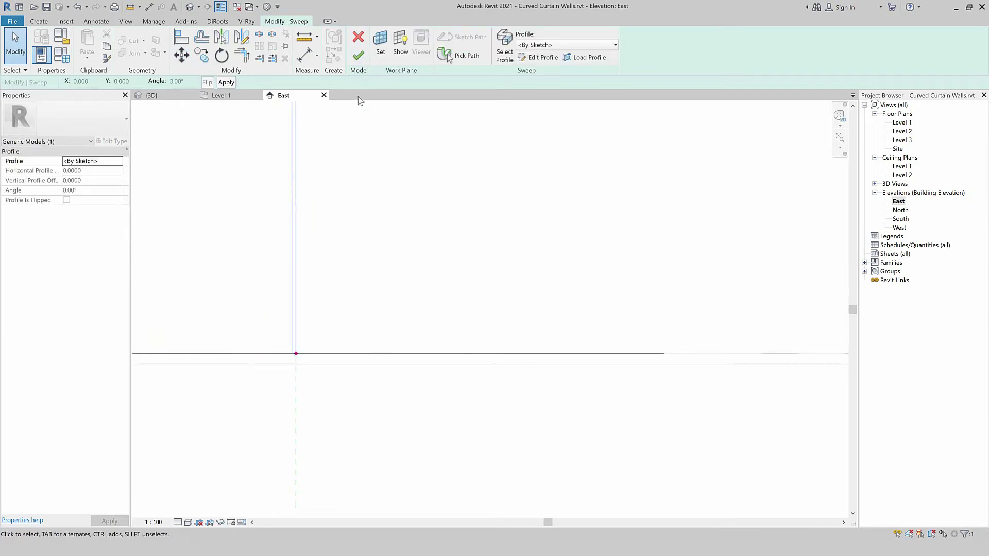
# - Finish the sweep and the in-place model, checking the wavy panel in 3D
pyautogui.click(359, 56)
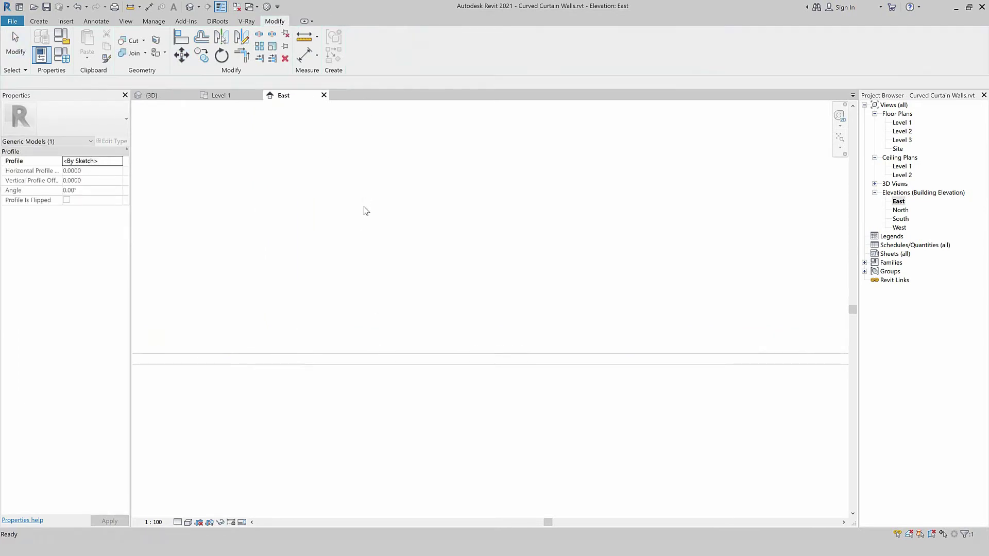
pyautogui.click(151, 95)
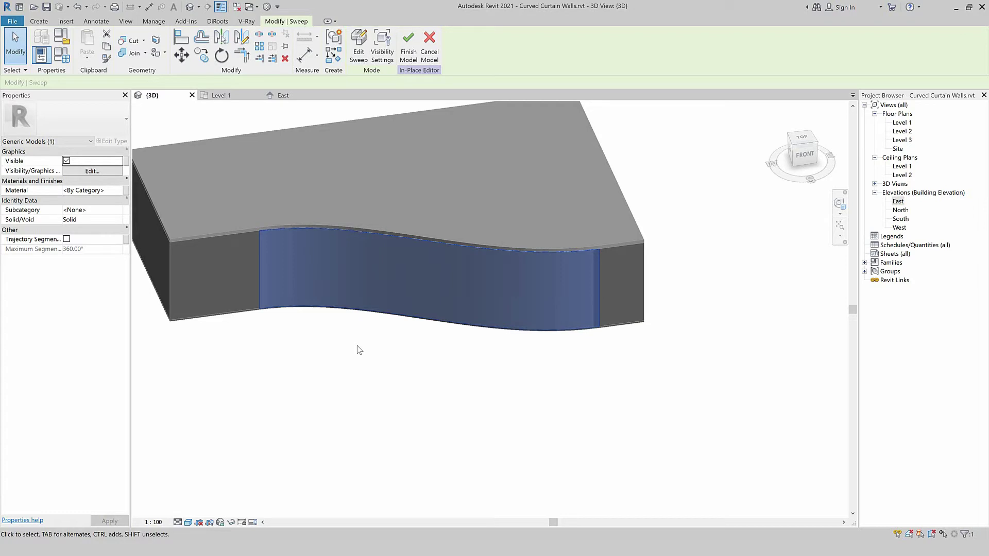
pyautogui.click(405, 54)
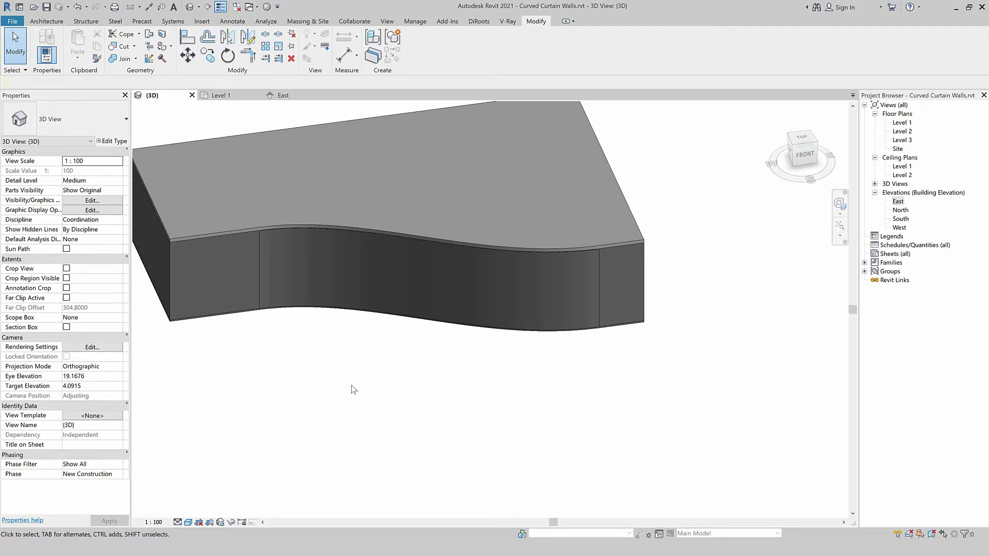
# - Reopen the panel in place, select the sweep and open its Material setting
pyautogui.click(283, 309)
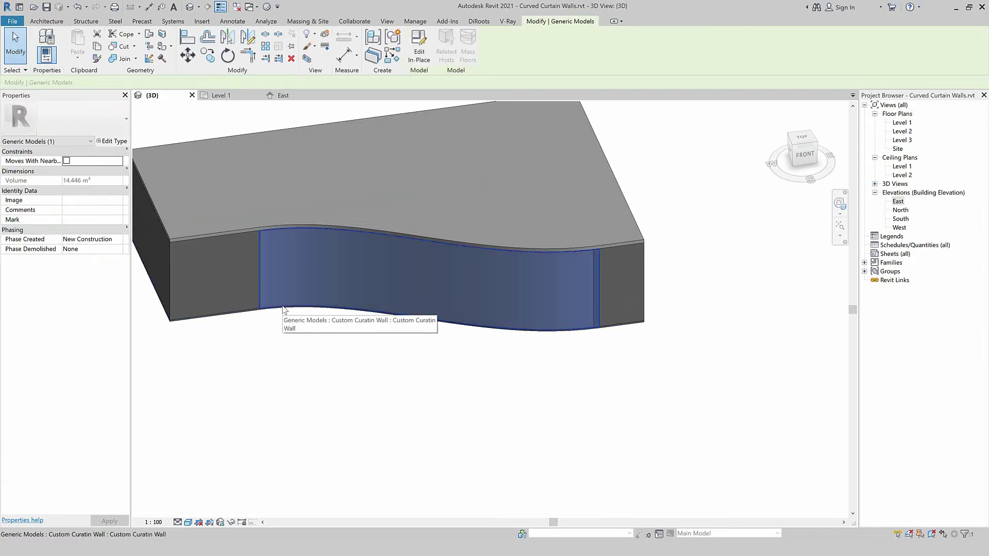
pyautogui.click(418, 49)
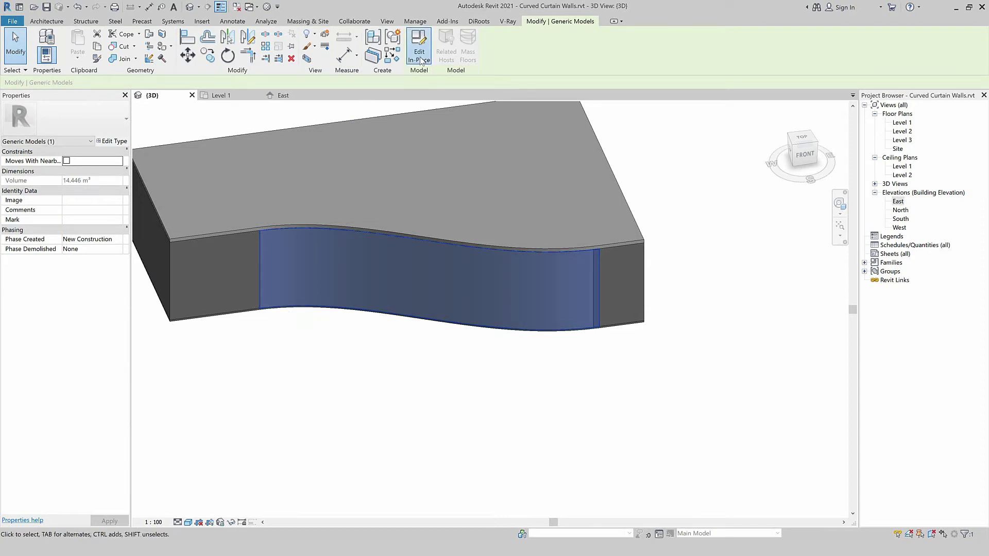
pyautogui.click(296, 310)
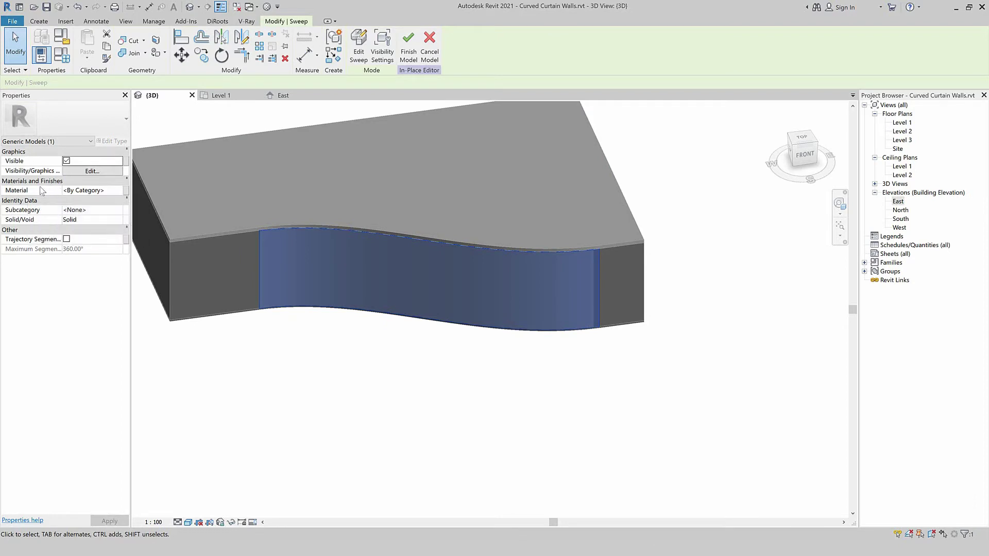
pyautogui.click(123, 191)
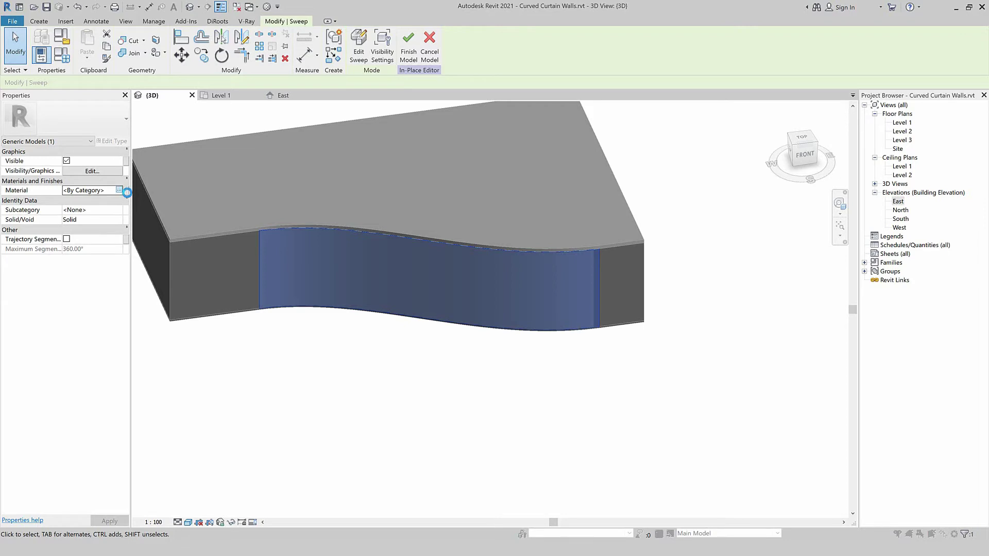
pyautogui.click(120, 192)
pyautogui.write('glass')
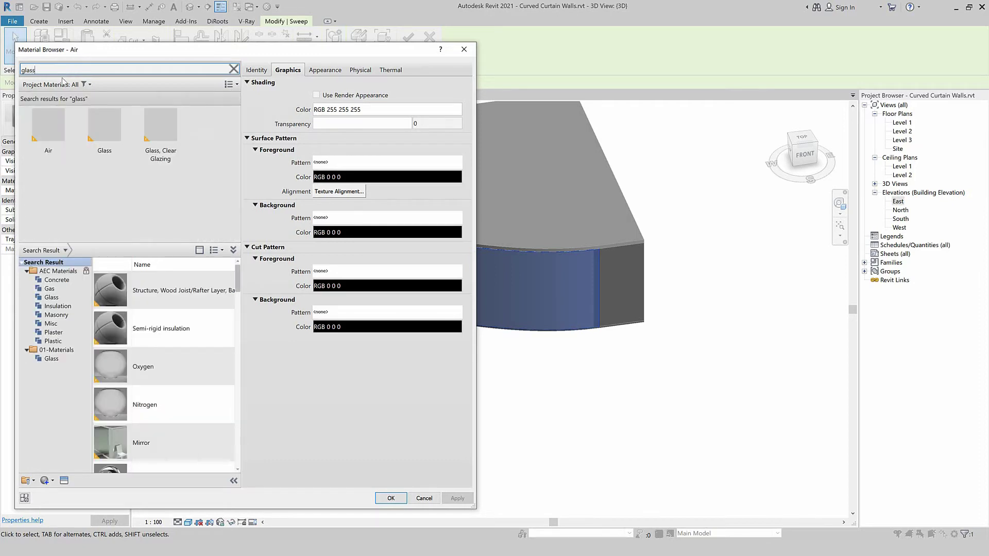
# - Search the Material Browser for 'tent' and add Glass - Tinted, Blue to the project
pyautogui.scroll(-3, 195, 361)
pyautogui.scroll(-3, 194, 388)
pyautogui.scroll(-3, 193, 371)
pyautogui.scroll(-3, 196, 387)
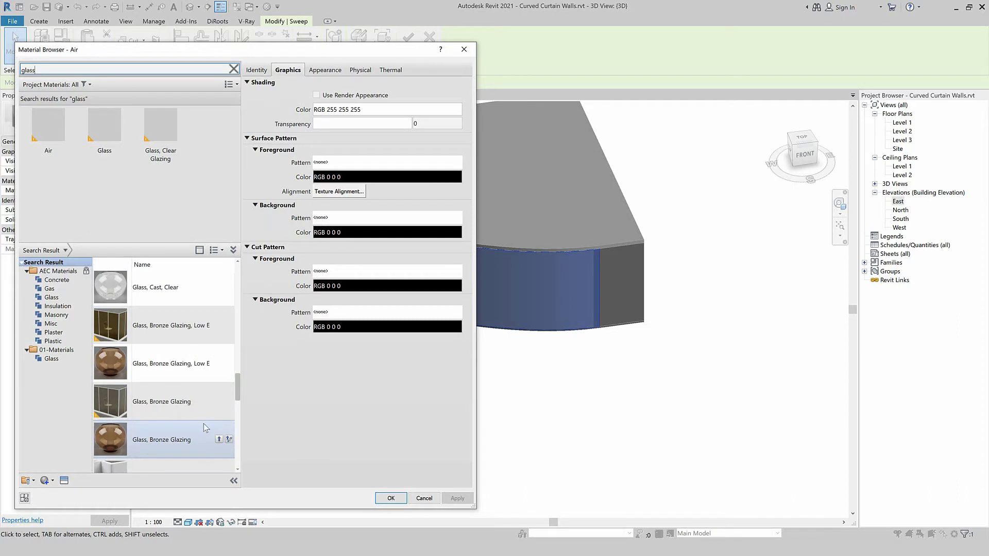
pyautogui.scroll(-3, 209, 431)
pyautogui.scroll(-2, 193, 425)
pyautogui.scroll(8, 192, 426)
pyautogui.scroll(6, 192, 381)
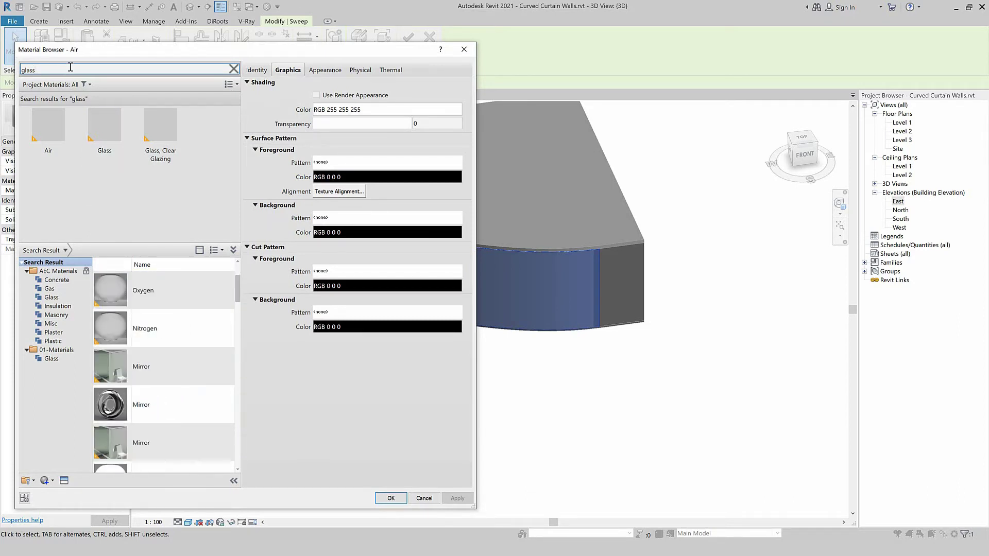
pyautogui.write('tent')
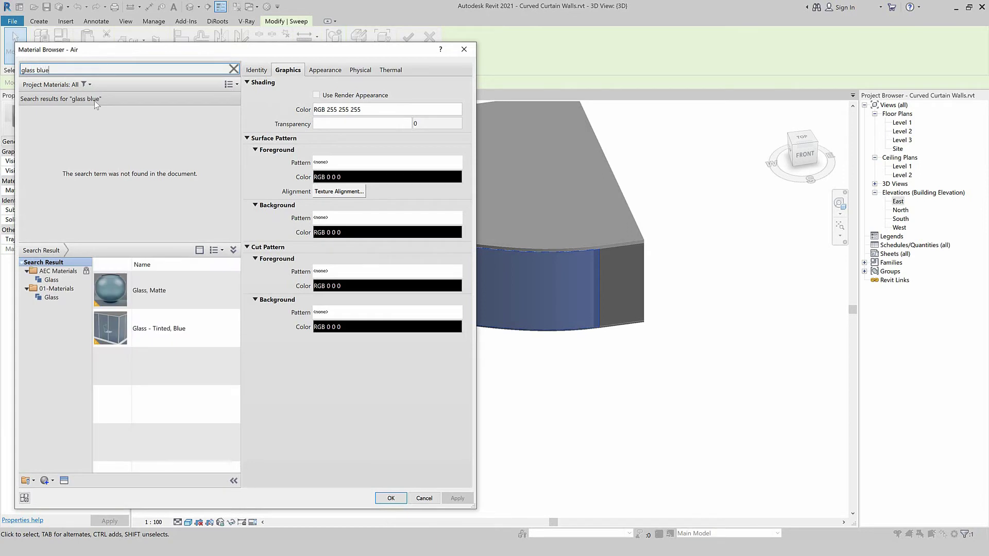
pyautogui.click(225, 328)
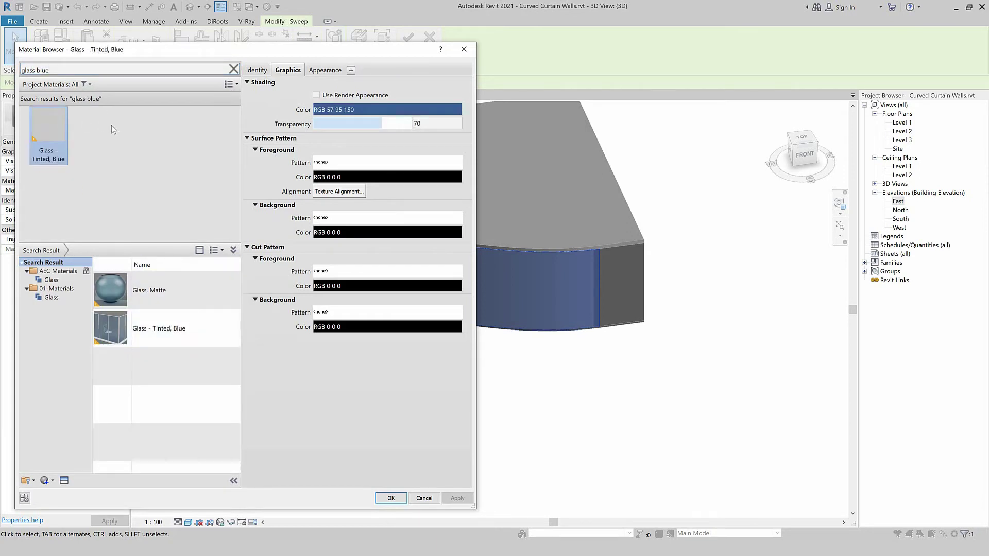
# - Enable Use Render Appearance, confirm the glass material, and finish the in-place model
pyautogui.click(316, 95)
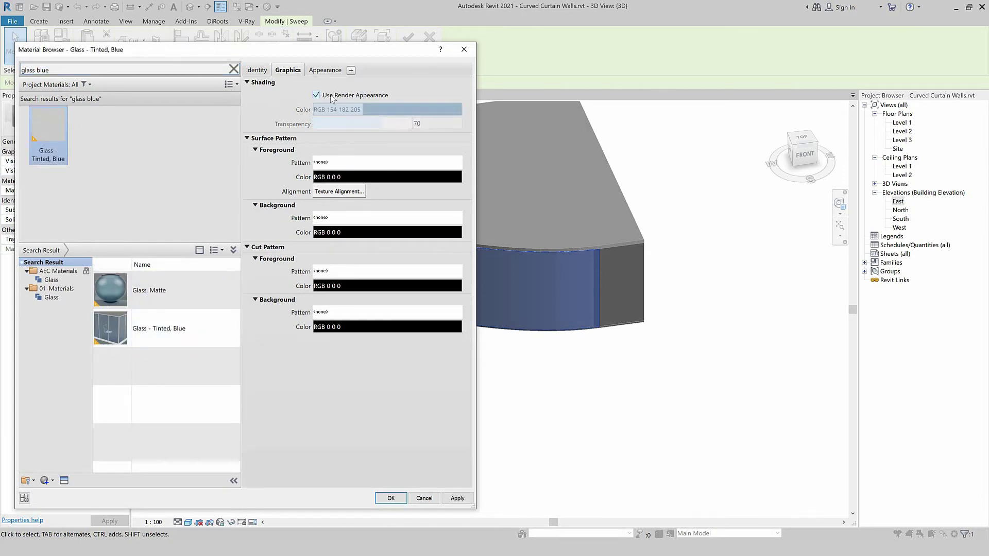
pyautogui.click(394, 497)
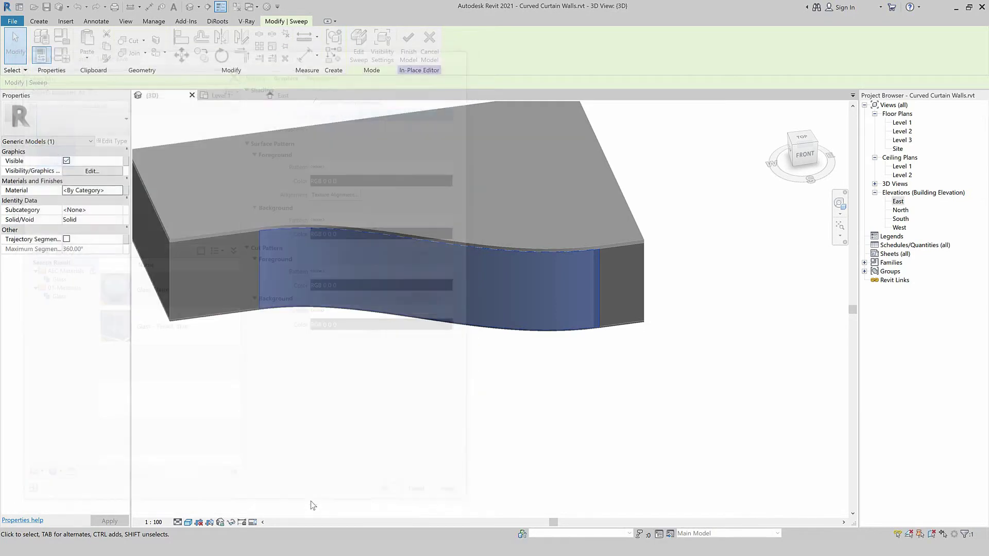
pyautogui.click(396, 484)
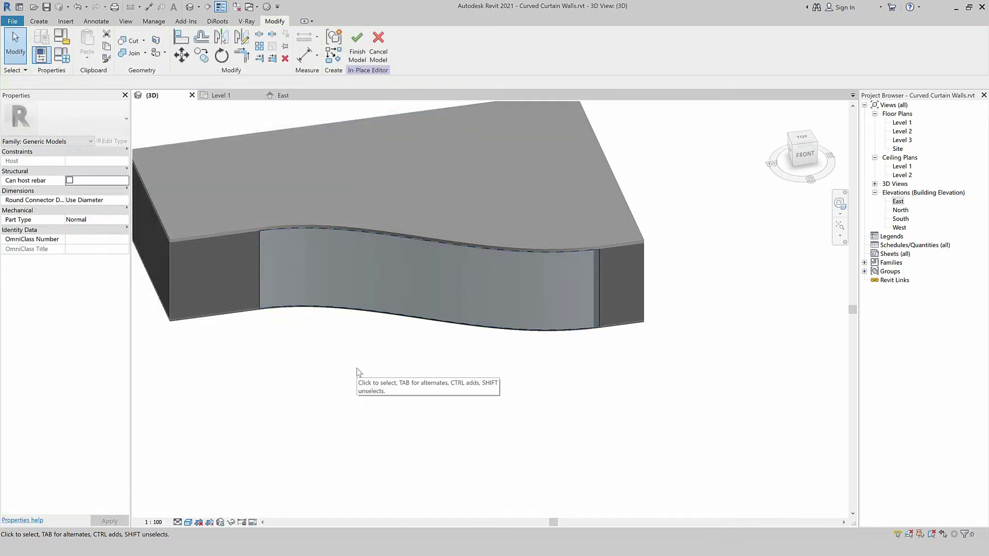
pyautogui.click(357, 44)
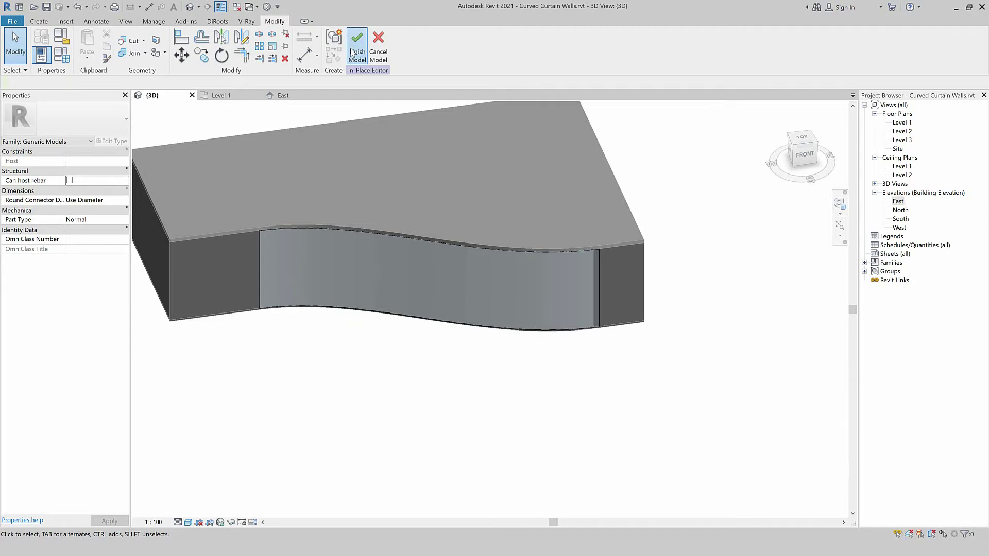
# - Show the 3D model in Realistic style, orbit the curved facade, then go to Level 1
pyautogui.click(187, 522)
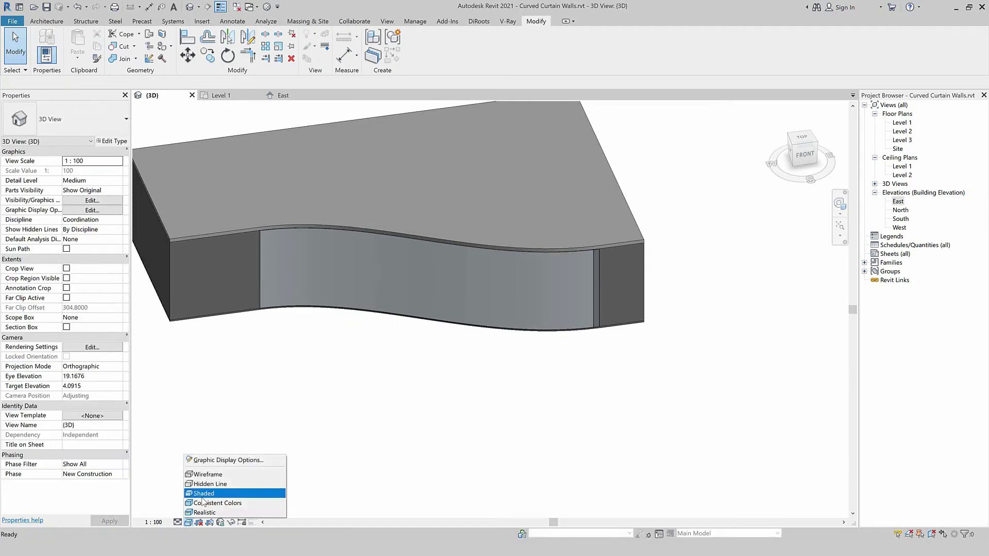
pyautogui.click(197, 512)
pyautogui.moveTo(242, 363)
pyautogui.keyDown('shift'); pyautogui.mouseDown(button='middle')
pyautogui.moveTo(284, 315)
pyautogui.moveTo(273, 351)
pyautogui.mouseUp(button='middle'); pyautogui.keyUp('shift')
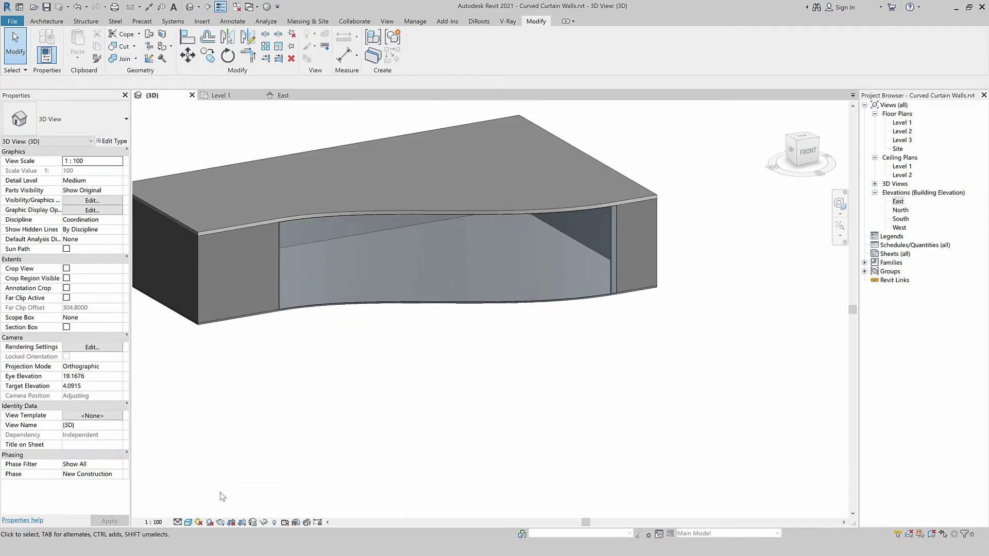
pyautogui.click(188, 522)
pyautogui.click(199, 512)
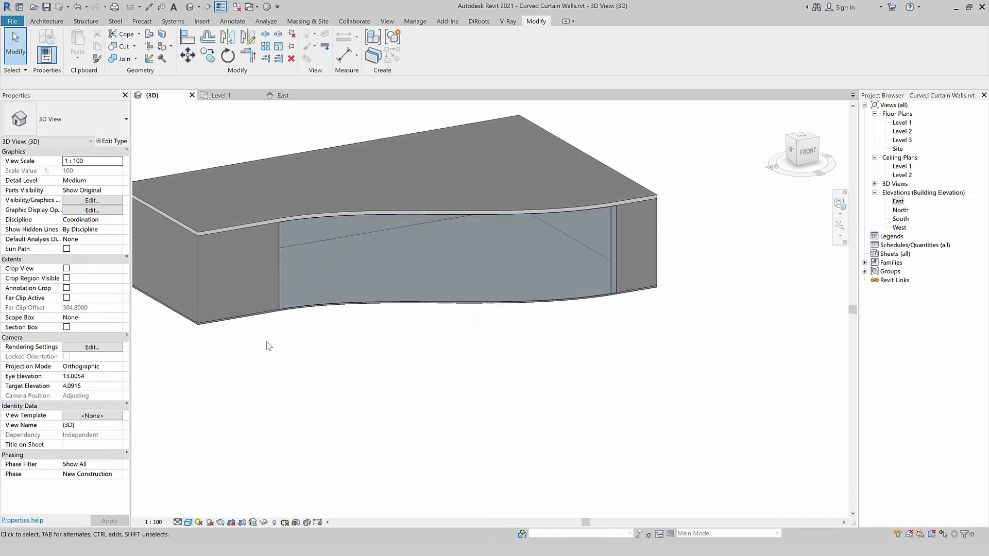
pyautogui.scroll(2, 314, 332)
pyautogui.scroll(-2, 345, 379)
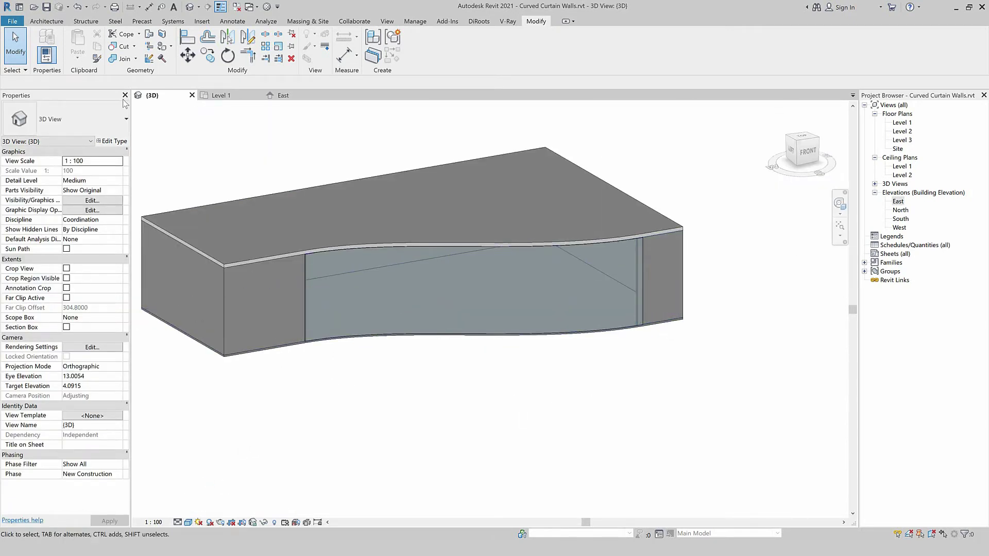
pyautogui.click(216, 96)
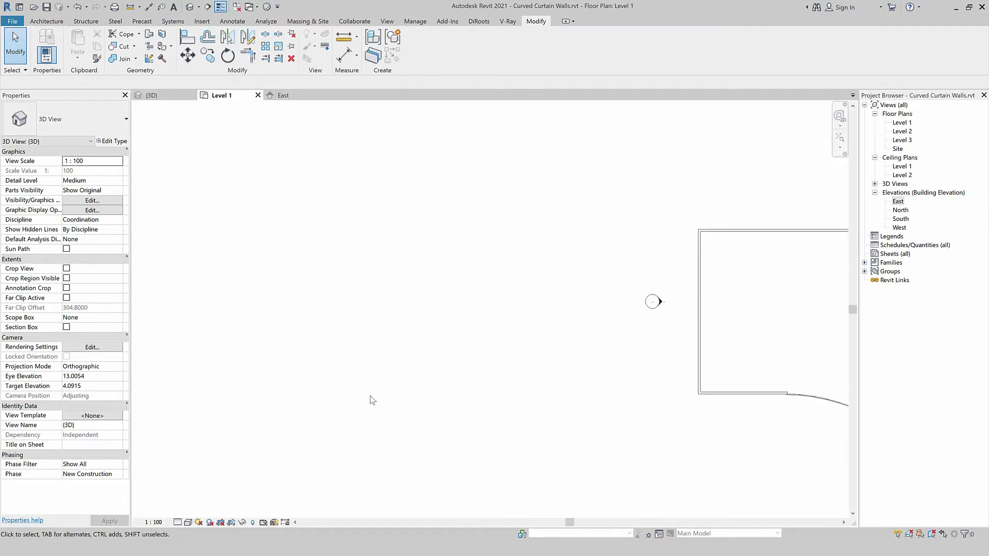
# - Shorten the corner straight wall to 3.90 with its end grip
pyautogui.scroll(-3, 230, 355)
pyautogui.scroll(3, 453, 408)
pyautogui.scroll(2, 456, 407)
pyautogui.click(460, 405)
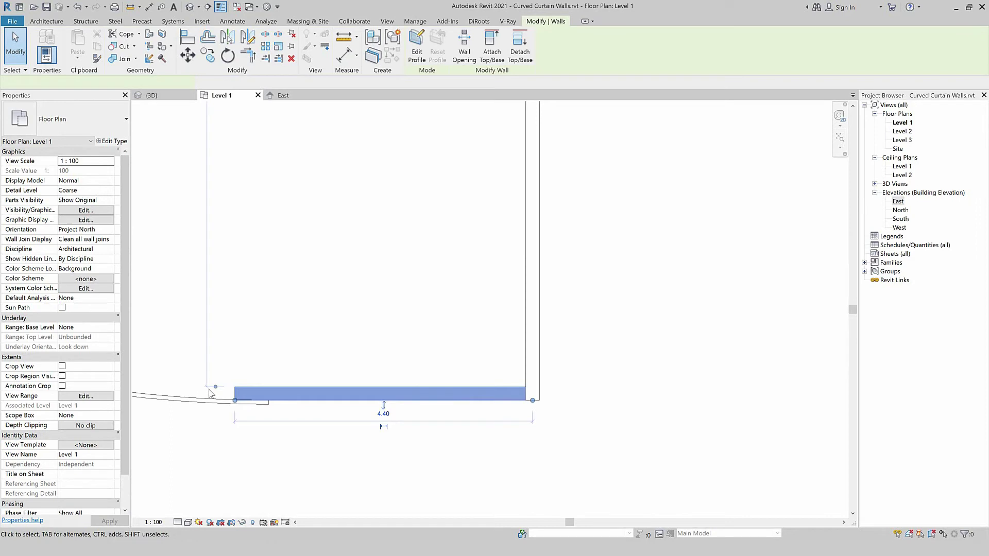
pyautogui.moveTo(237, 394); pyautogui.dragTo(268, 399)
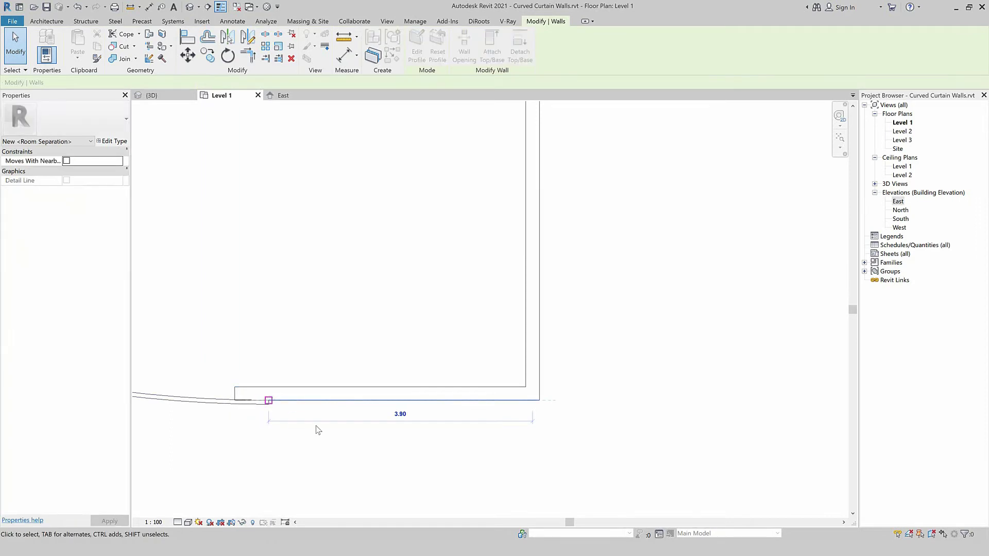
pyautogui.press('Escape')
# - Drag the other straight wall's end back to meet the start of the curve
pyautogui.scroll(-2, 705, 395)
pyautogui.scroll(-2, 690, 429)
pyautogui.scroll(3, 298, 313)
pyautogui.scroll(1, 298, 314)
pyautogui.click(298, 314)
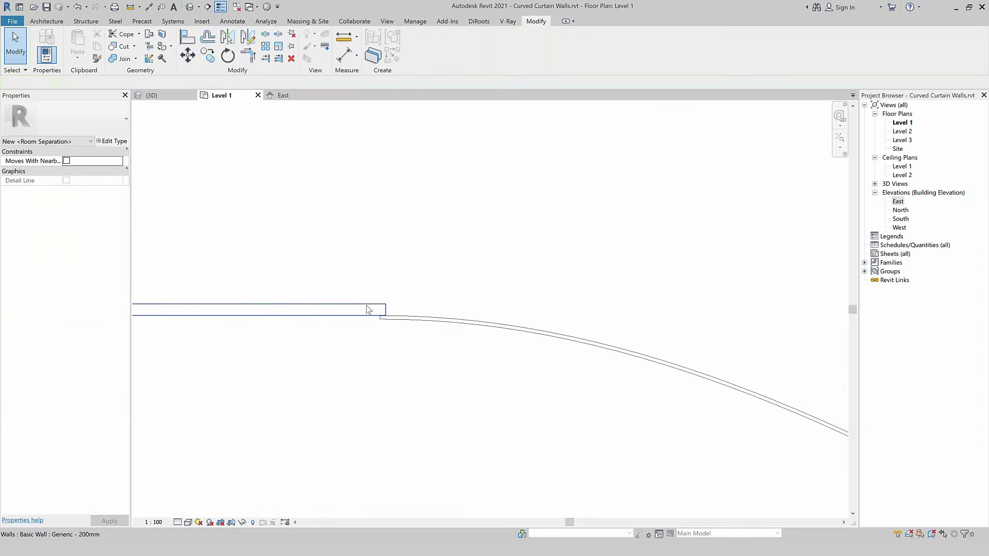
pyautogui.scroll(2, 391, 308)
pyautogui.scroll(5, 381, 303)
pyautogui.scroll(2, 384, 282)
pyautogui.moveTo(384, 283); pyautogui.dragTo(353, 281)
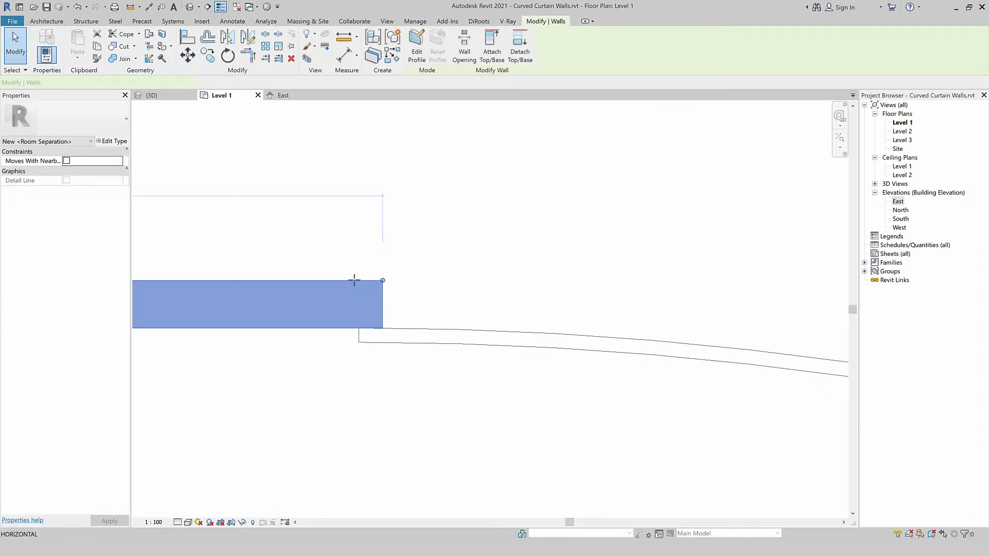
pyautogui.scroll(1, 373, 295)
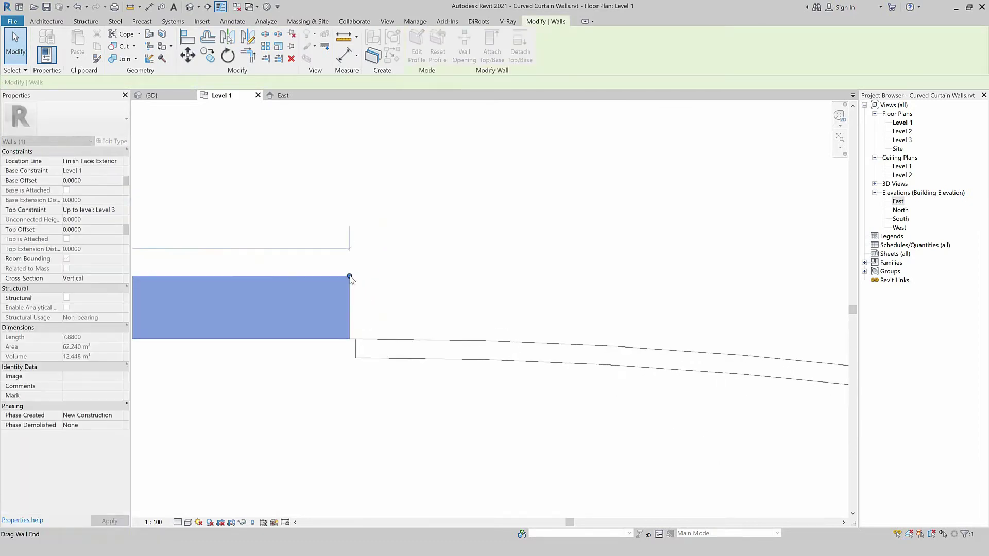
pyautogui.moveTo(349, 277); pyautogui.dragTo(357, 275)
pyautogui.moveTo(368, 362); pyautogui.dragTo(356, 276)
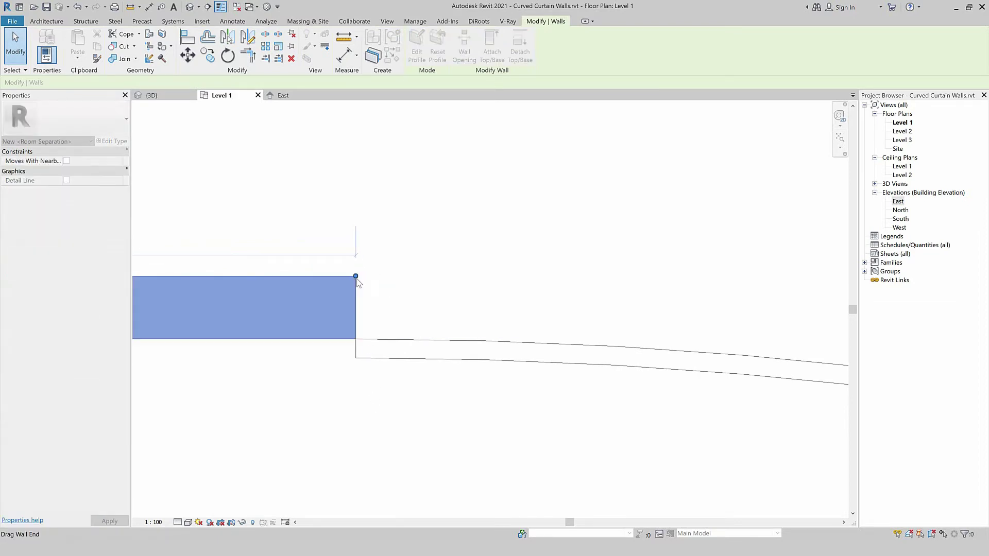
# - Select the curved generic model and reopen it for in-place editing
pyautogui.click(366, 361)
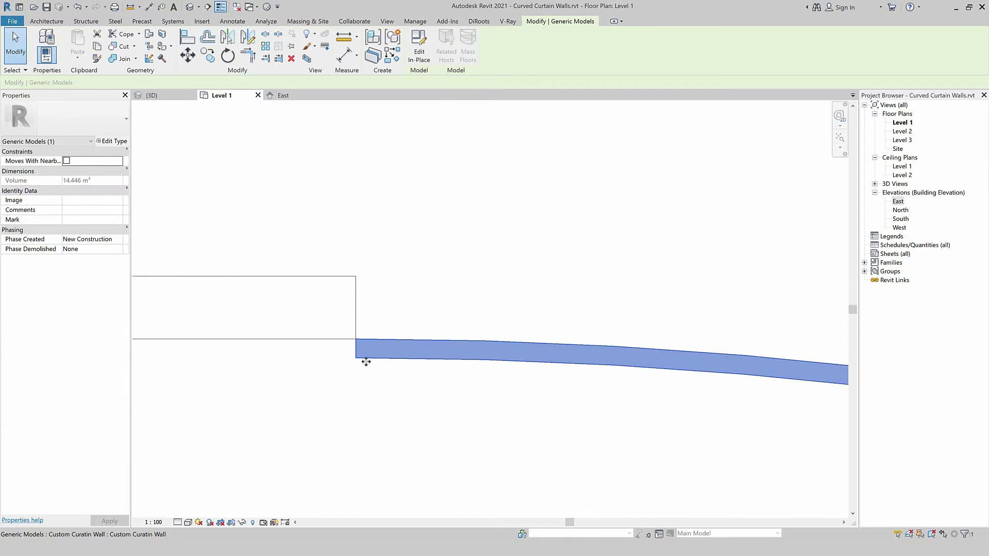
pyautogui.scroll(-2, 223, 321)
pyautogui.click(420, 45)
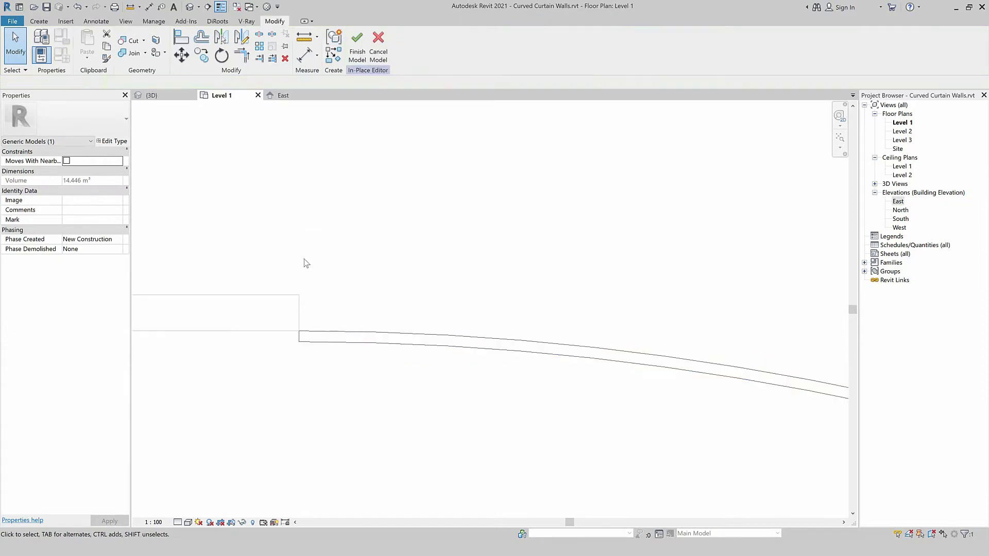
# - From the East elevation, open the glass sweep and its profile for editing
pyautogui.click(278, 97)
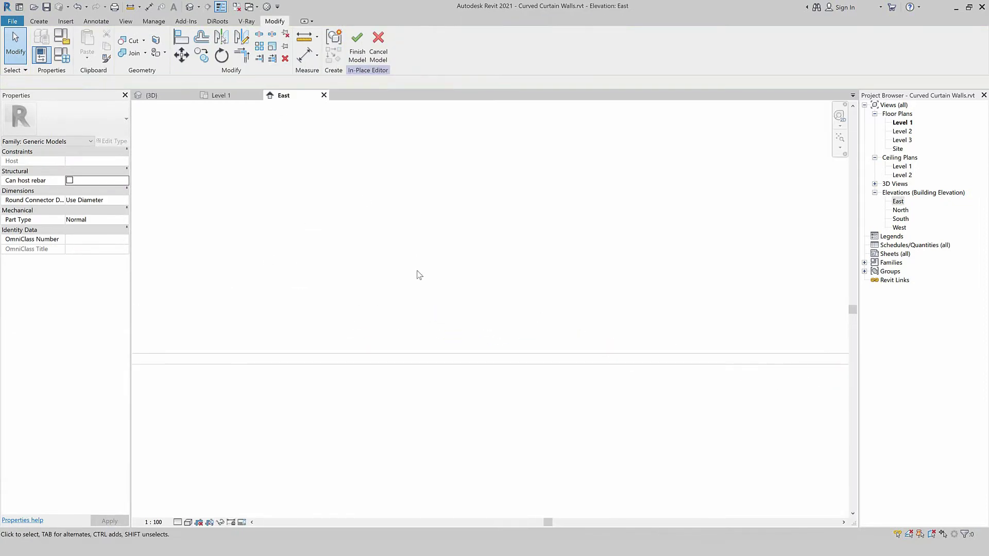
pyautogui.scroll(-2, 360, 355)
pyautogui.scroll(-2, 353, 354)
pyautogui.click(346, 351)
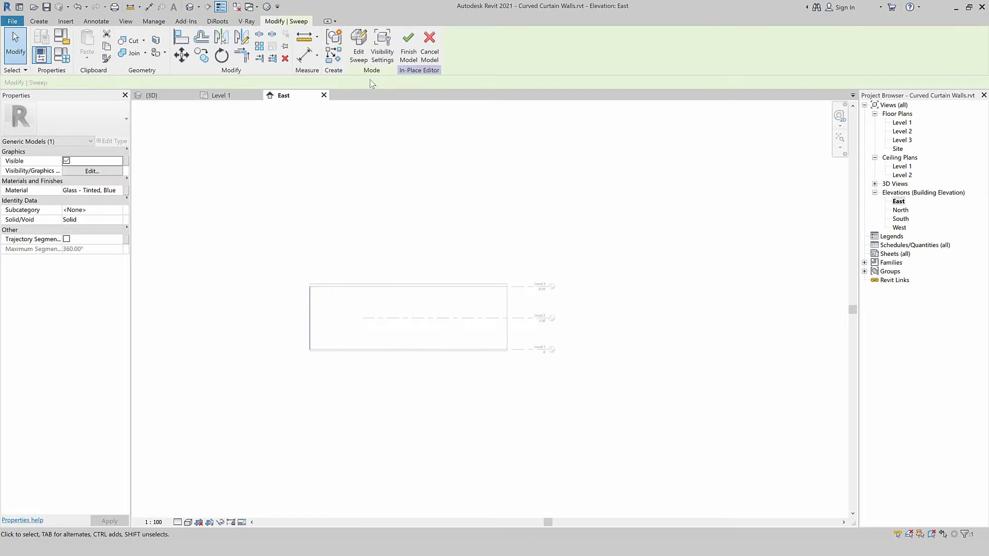
pyautogui.click(359, 54)
pyautogui.scroll(2, 355, 348)
pyautogui.doubleClick(335, 348)
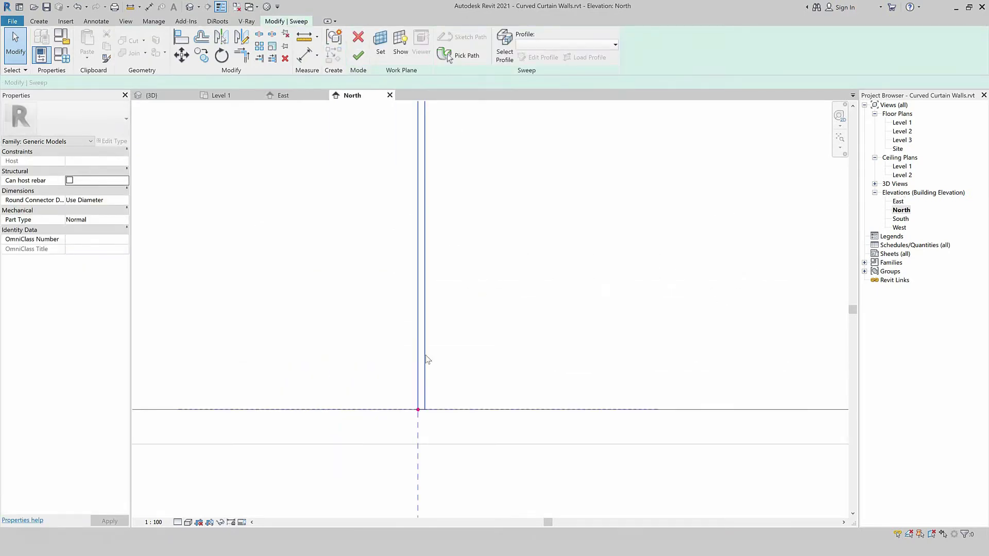
pyautogui.click(504, 46)
pyautogui.click(538, 57)
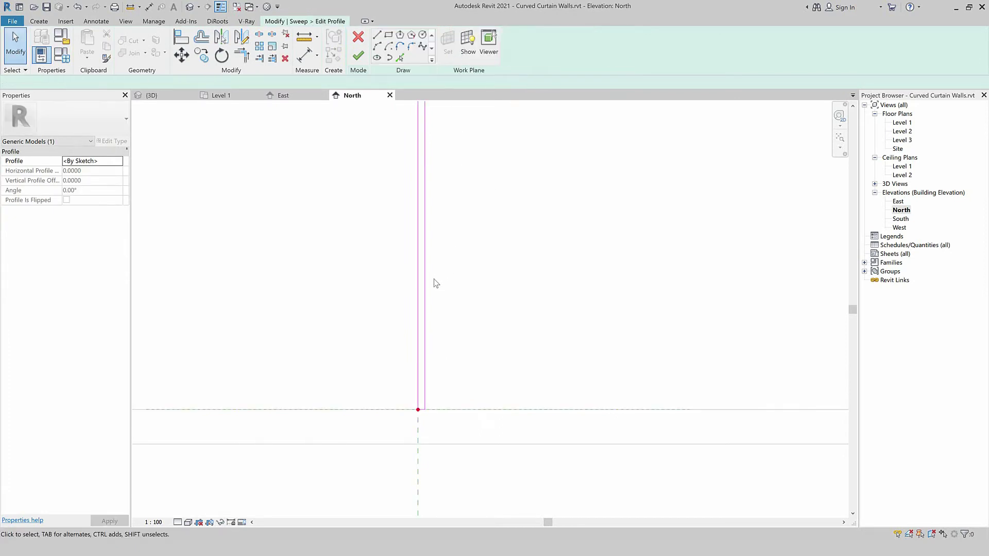
# - In 3D, move the profile sketch with MV onto the curved wall edge
pyautogui.scroll(-3, 410, 286)
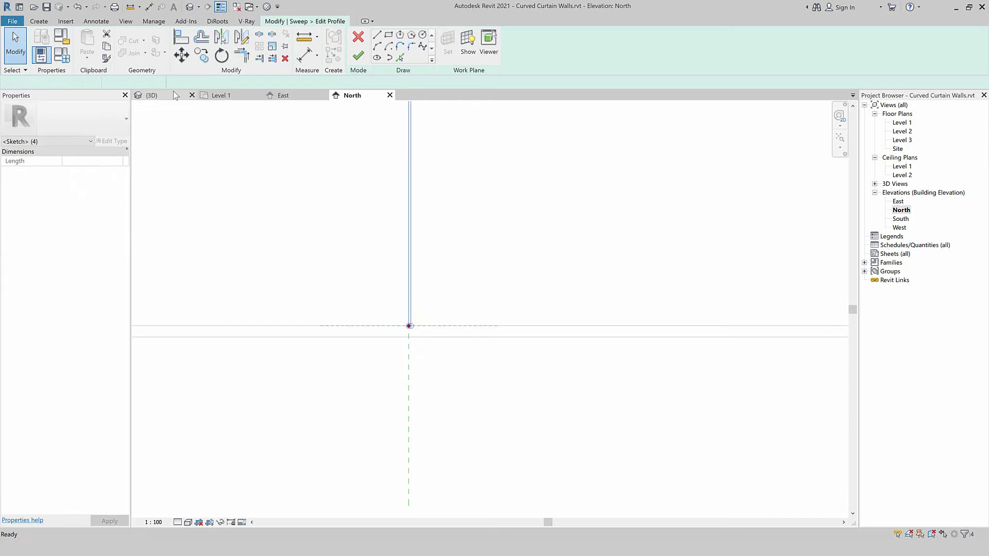
pyautogui.click(173, 92)
pyautogui.scroll(3, 489, 329)
pyautogui.scroll(2, 486, 335)
pyautogui.moveTo(481, 378)
pyautogui.keyDown('shift'); pyautogui.mouseDown(button='middle')
pyautogui.moveTo(261, 347)
pyautogui.moveTo(490, 366)
pyautogui.mouseUp(button='middle'); pyautogui.keyUp('shift')
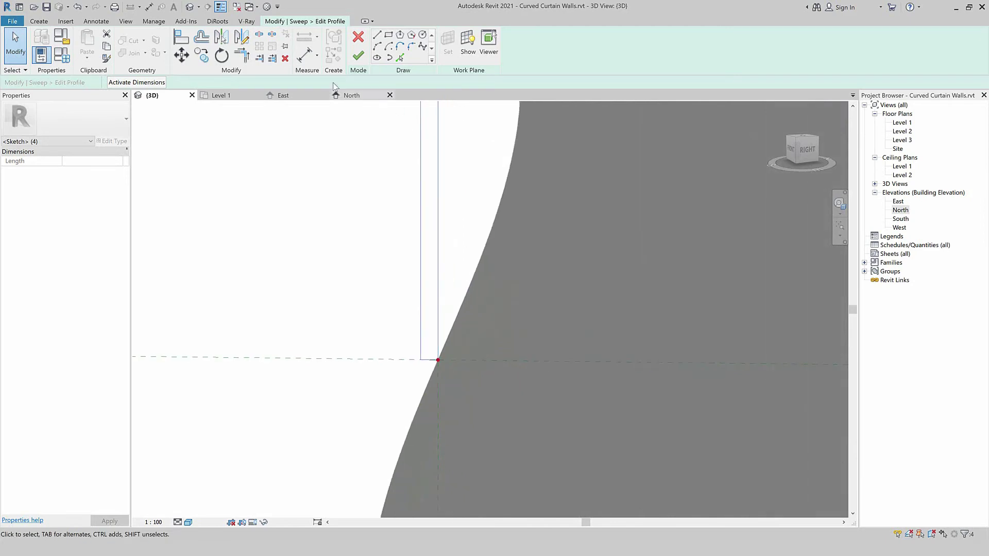
pyautogui.press('m')
pyautogui.press('v')
pyautogui.moveTo(434, 344)
pyautogui.keyDown('shift'); pyautogui.mouseDown(button='middle')
pyautogui.moveTo(419, 368)
pyautogui.moveTo(419, 356)
pyautogui.mouseUp(button='middle'); pyautogui.keyUp('shift')
pyautogui.click(420, 356)
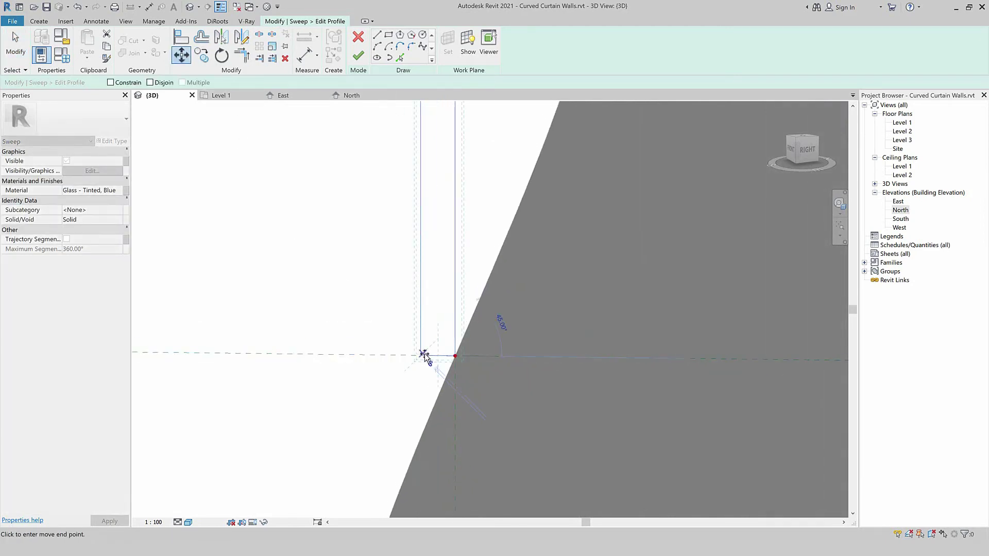
pyautogui.click(454, 355)
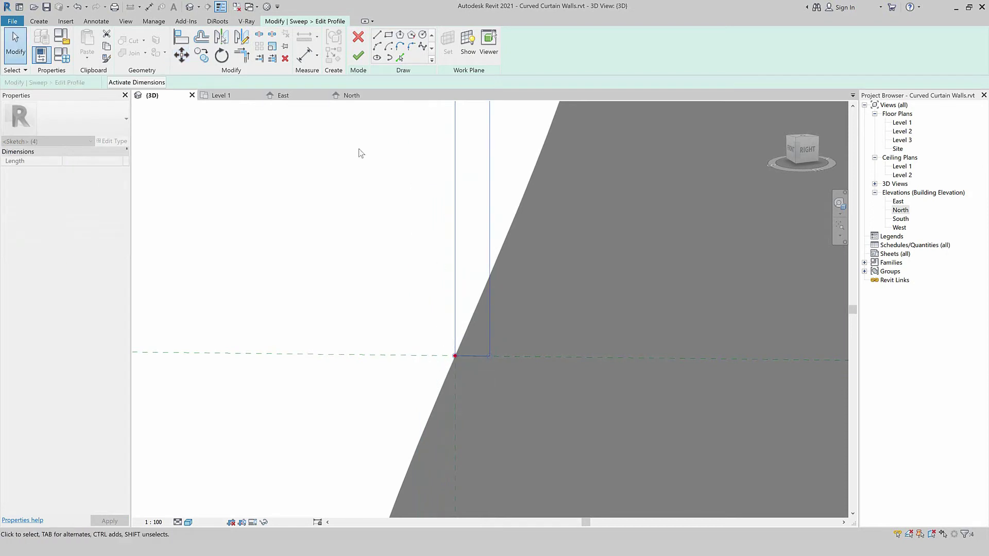
# - Finish the profile, the sweep and the in-place model, orbiting to check the curved glass
pyautogui.click(355, 60)
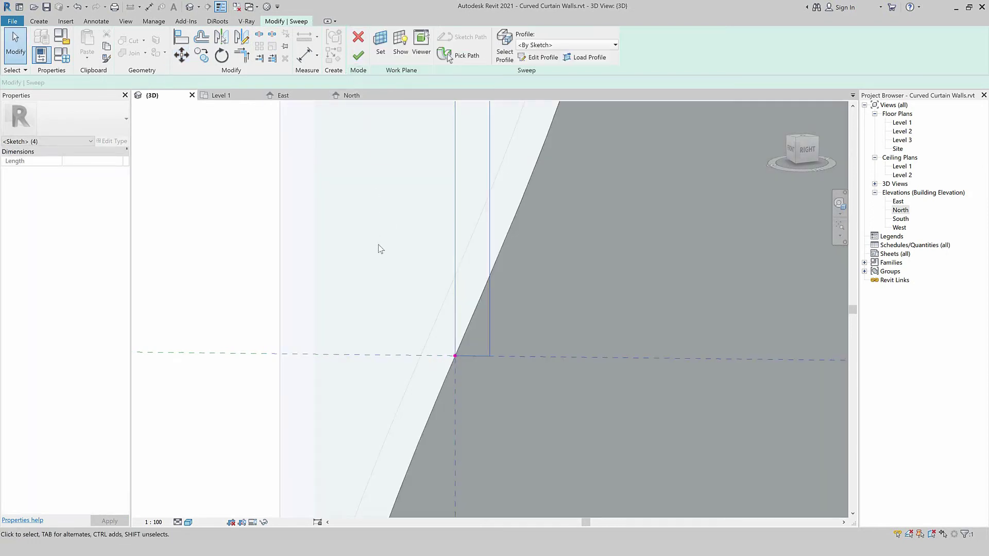
pyautogui.click(358, 57)
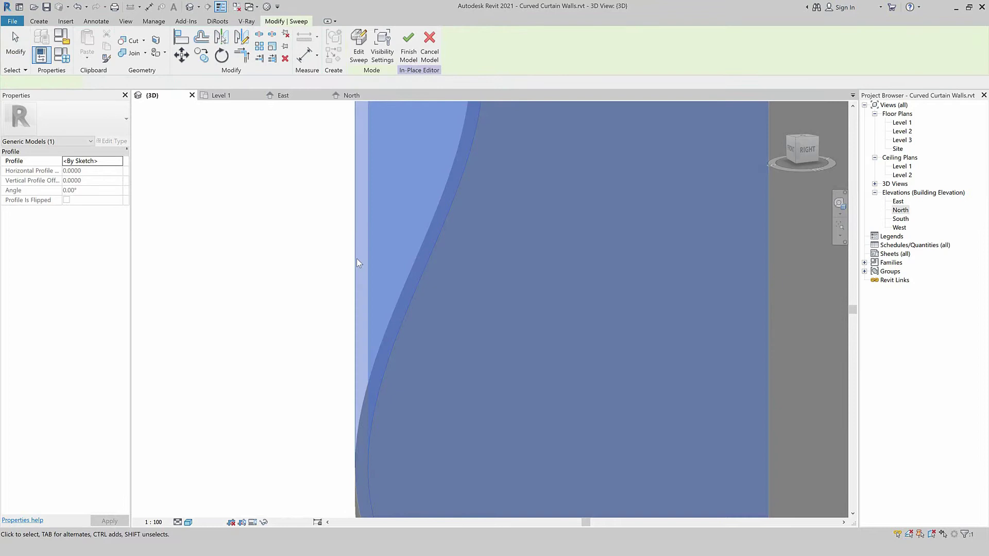
pyautogui.scroll(-5, 384, 280)
pyautogui.click(325, 332)
pyautogui.keyDown('shift'); pyautogui.moveTo(393, 380); pyautogui.dragTo(399, 471, button='middle'); pyautogui.keyUp('shift')
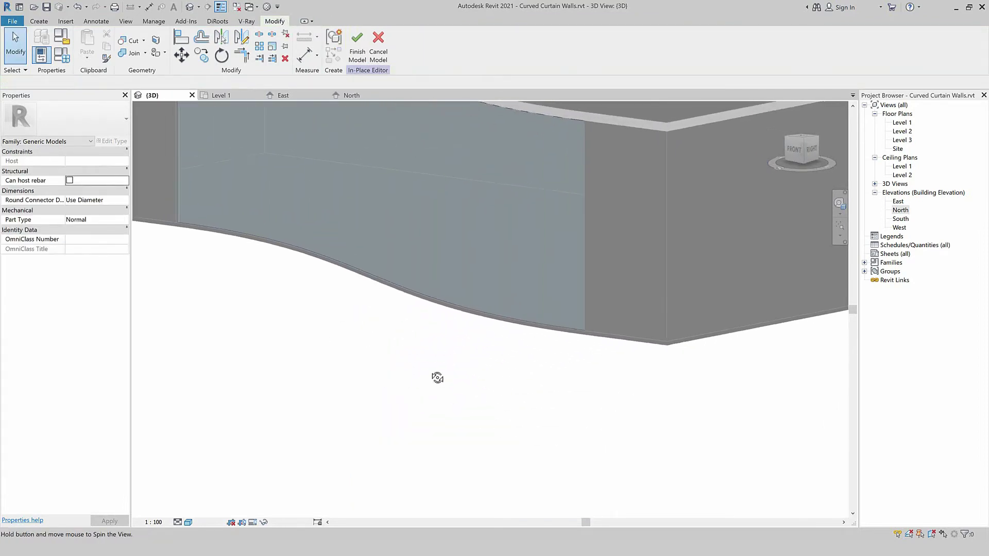
pyautogui.scroll(-2, 399, 471)
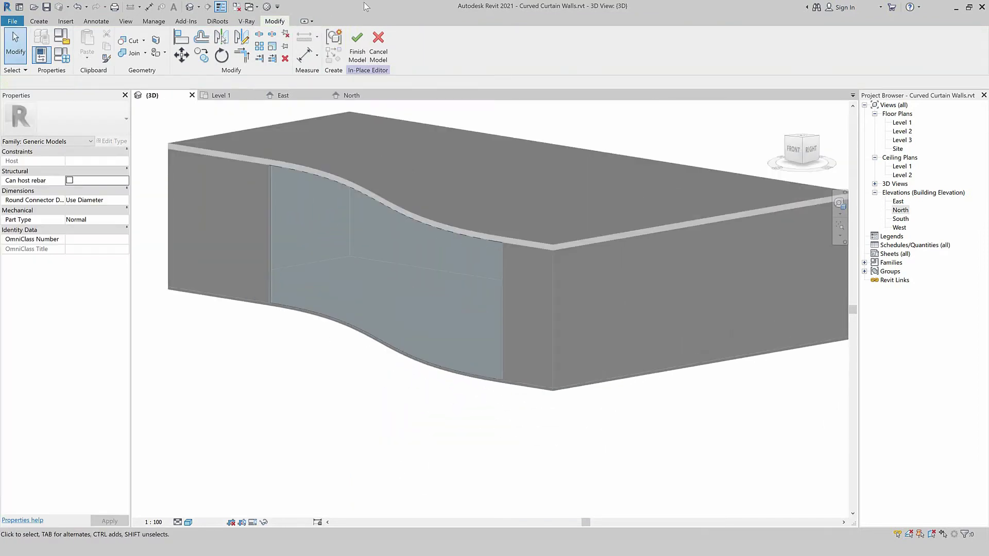
pyautogui.click(358, 55)
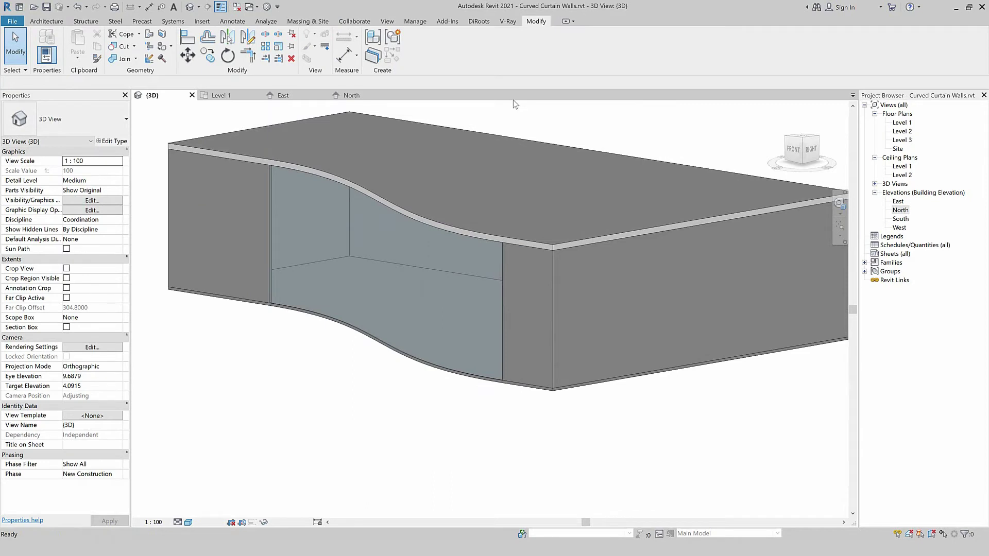
pyautogui.doubleClick(902, 123)
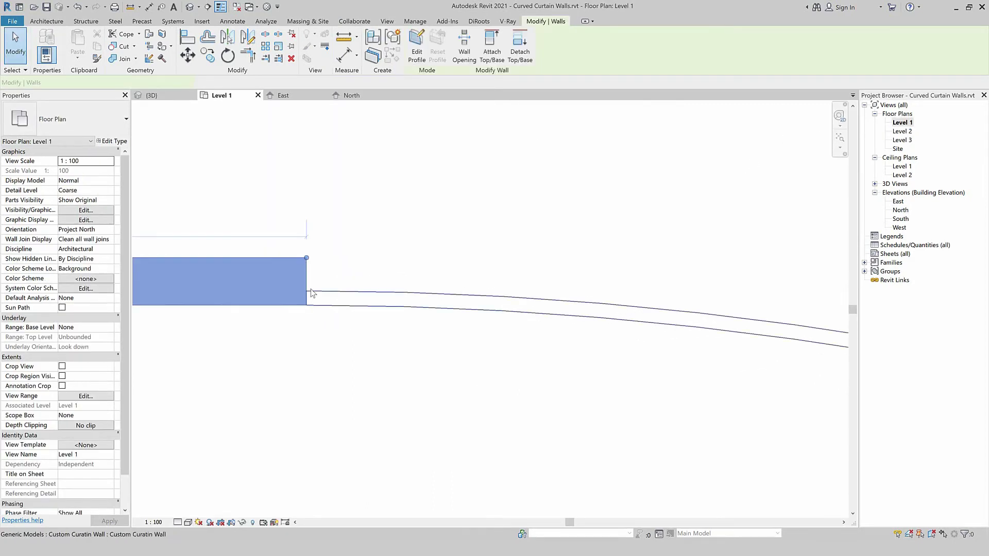
pyautogui.click(309, 289)
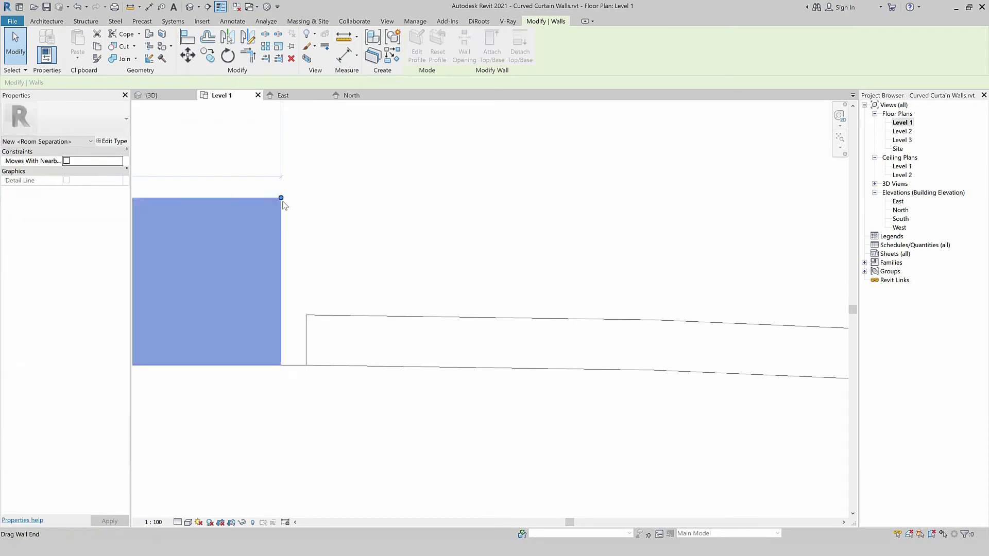
pyautogui.moveTo(284, 200); pyautogui.dragTo(308, 194)
pyautogui.scroll(2, 302, 197)
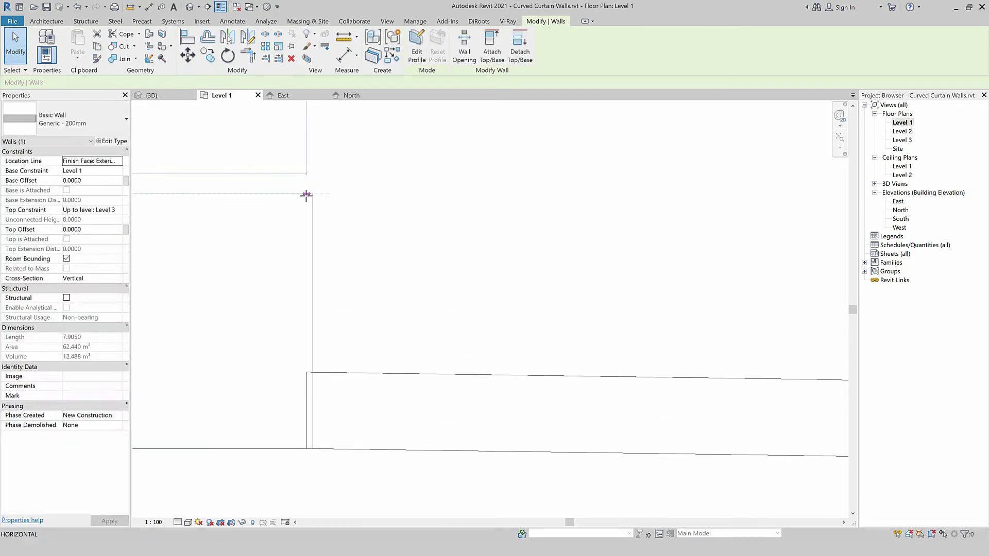
pyautogui.scroll(-5, 296, 260)
pyautogui.scroll(-2, 230, 252)
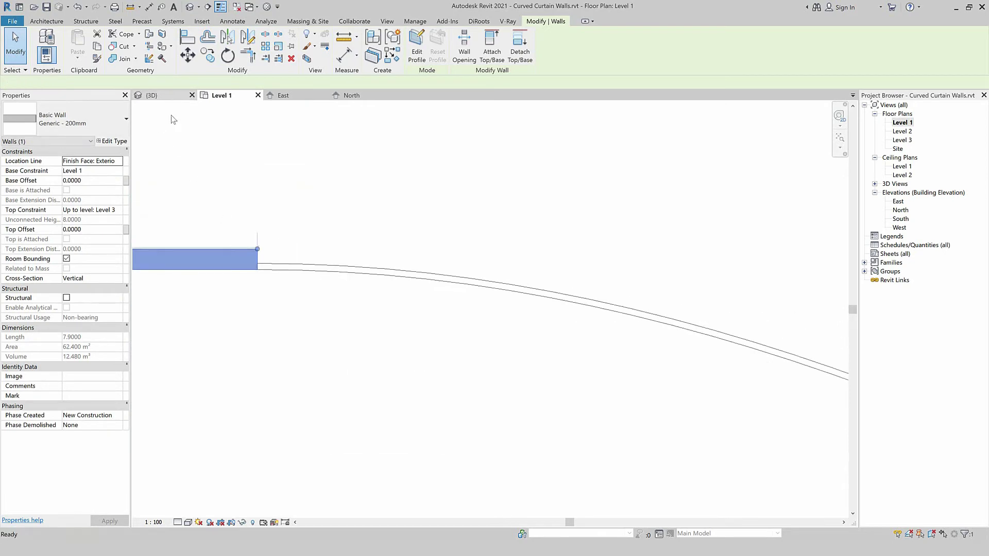
pyautogui.click(165, 94)
pyautogui.click(405, 429)
pyautogui.keyDown('shift'); pyautogui.moveTo(379, 407); pyautogui.dragTo(494, 391, button='middle'); pyautogui.keyUp('shift')
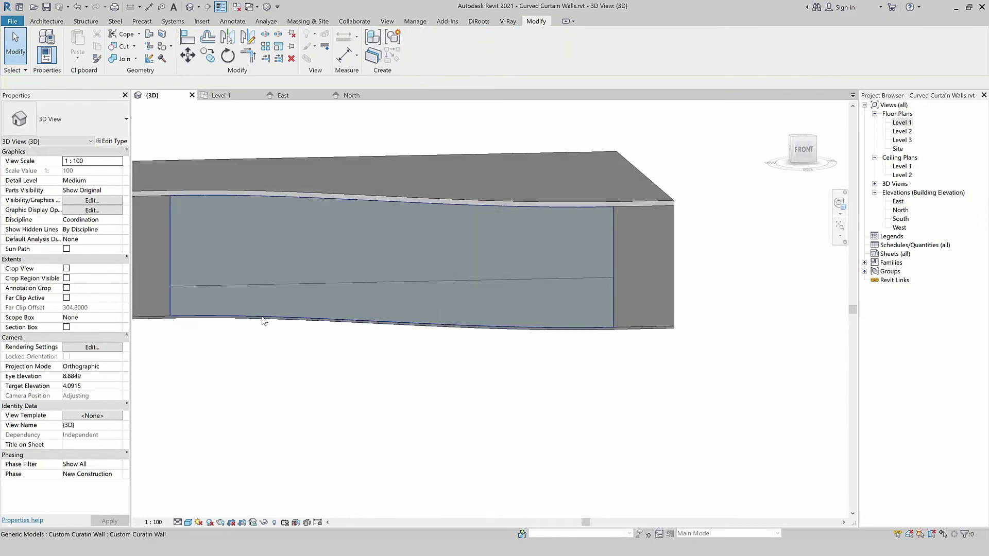
pyautogui.click(263, 318)
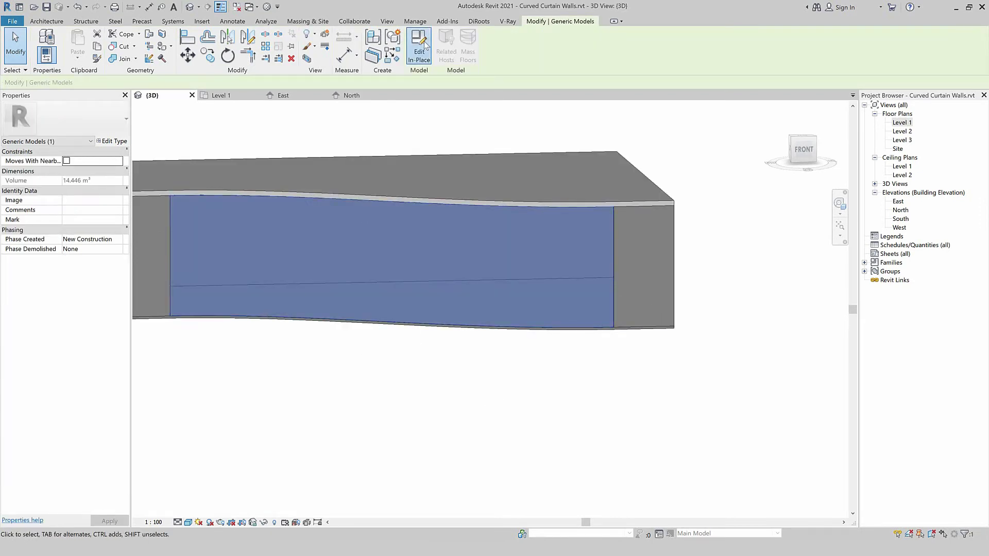
# - Reopen the curved glass model in place and start a Void Sweep from Create > Void Forms
pyautogui.click(423, 45)
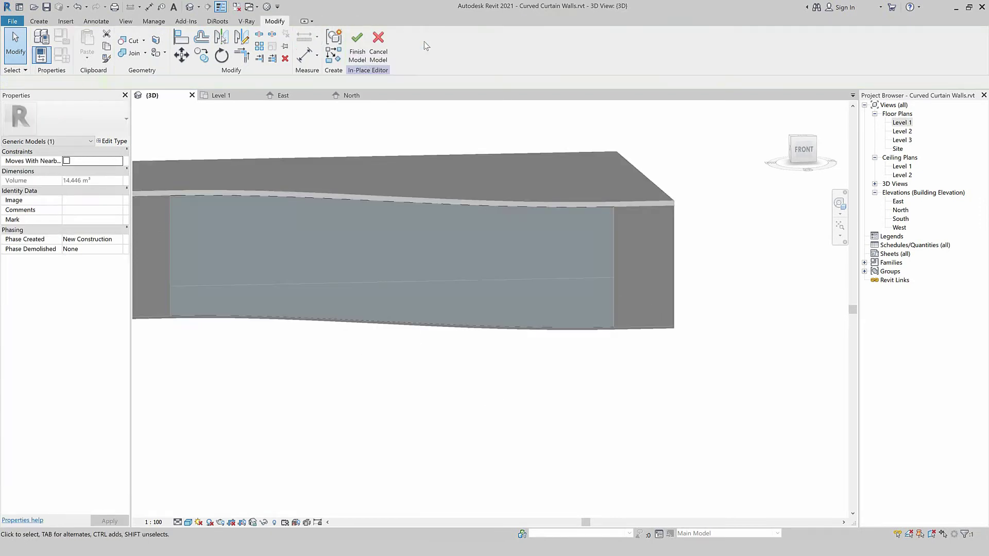
pyautogui.click(37, 21)
pyautogui.click(203, 61)
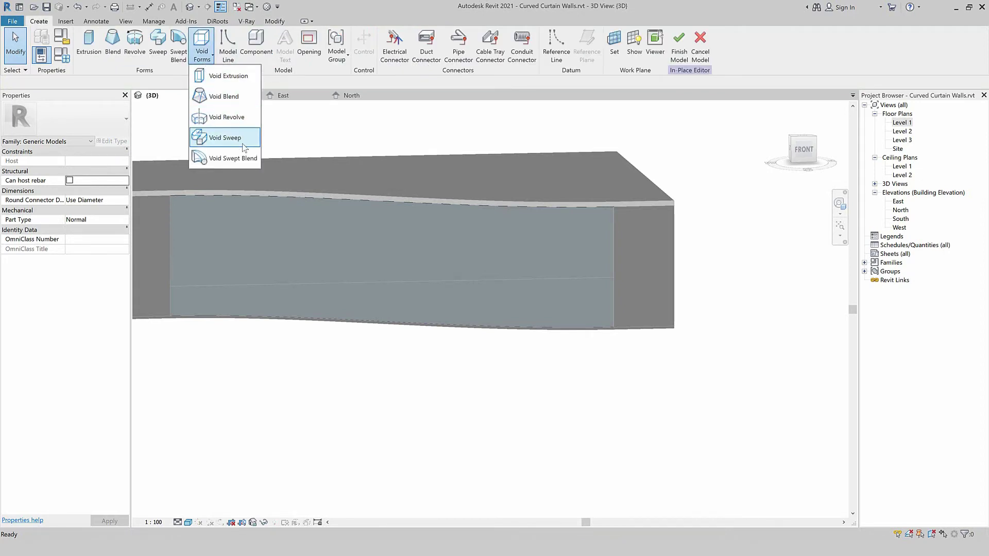
pyautogui.moveTo(224, 137)
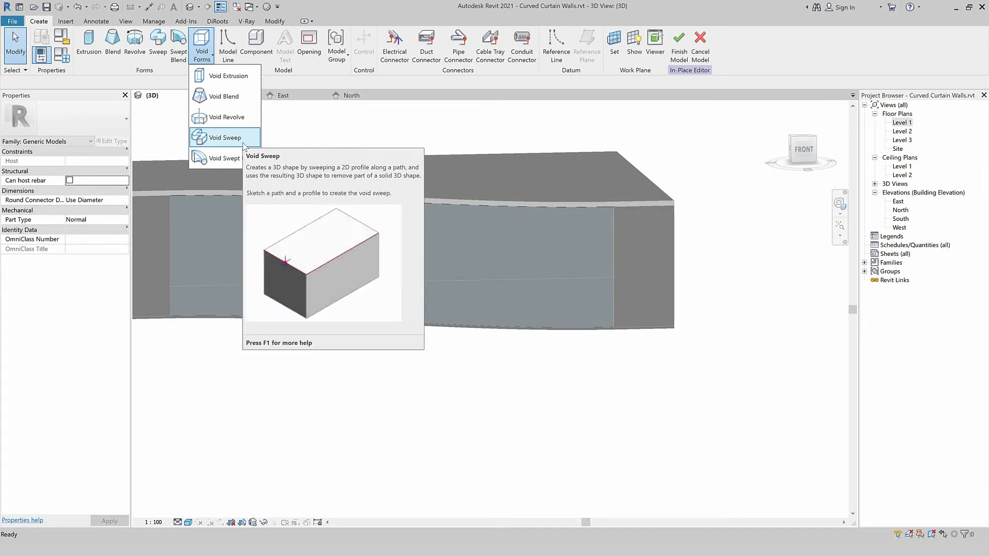
pyautogui.click(242, 139)
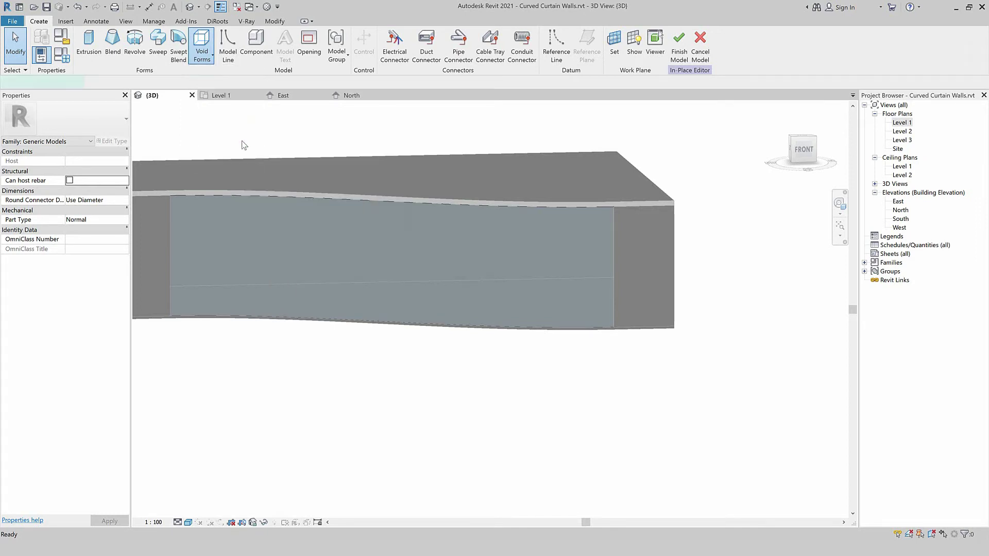
pyautogui.keyDown('shift'); pyautogui.moveTo(356, 333); pyautogui.dragTo(450, 388, button='middle'); pyautogui.keyUp('shift')
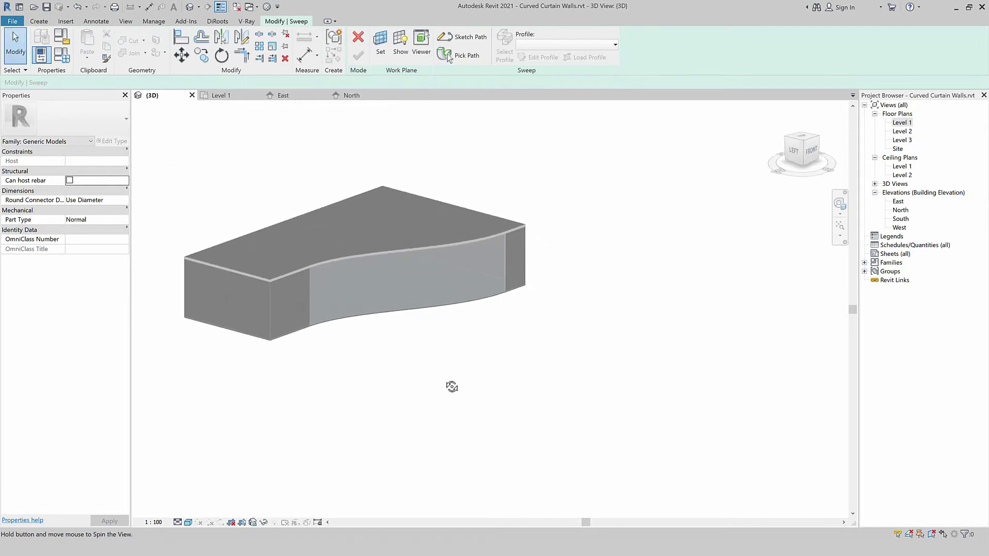
# - Pick the glass's bottom curved edge as the void sweep path, then start Edit Profile
pyautogui.scroll(1, 326, 272)
pyautogui.scroll(2, 336, 190)
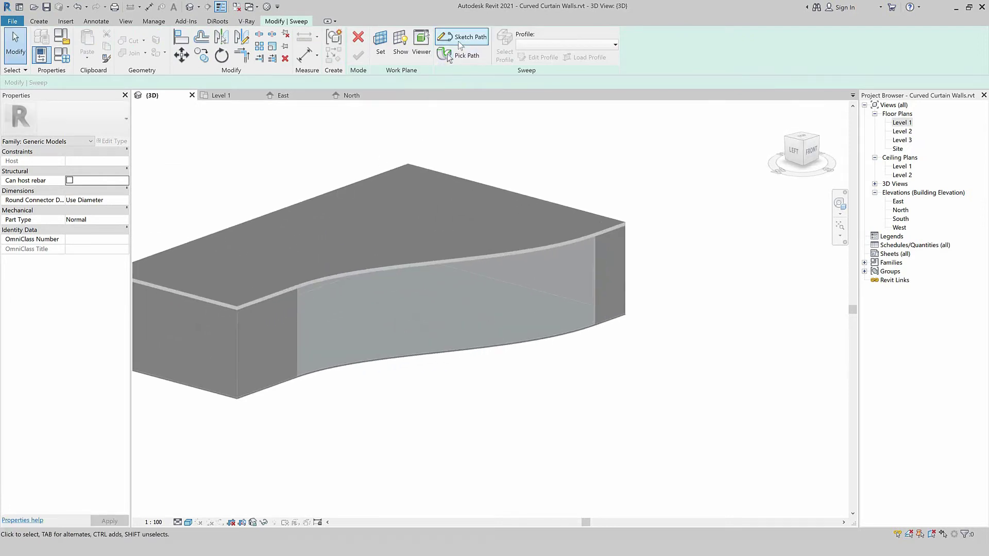
pyautogui.click(463, 55)
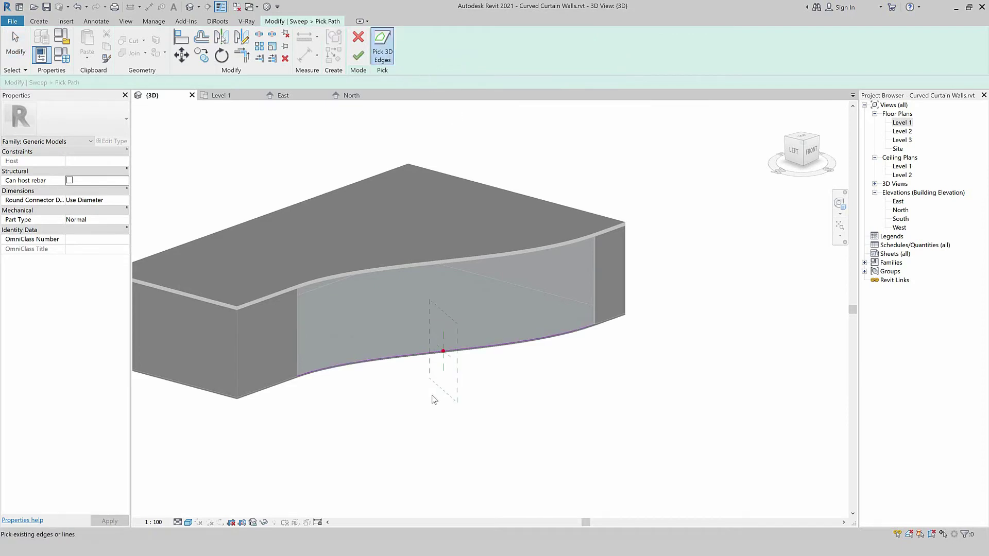
pyautogui.click(361, 60)
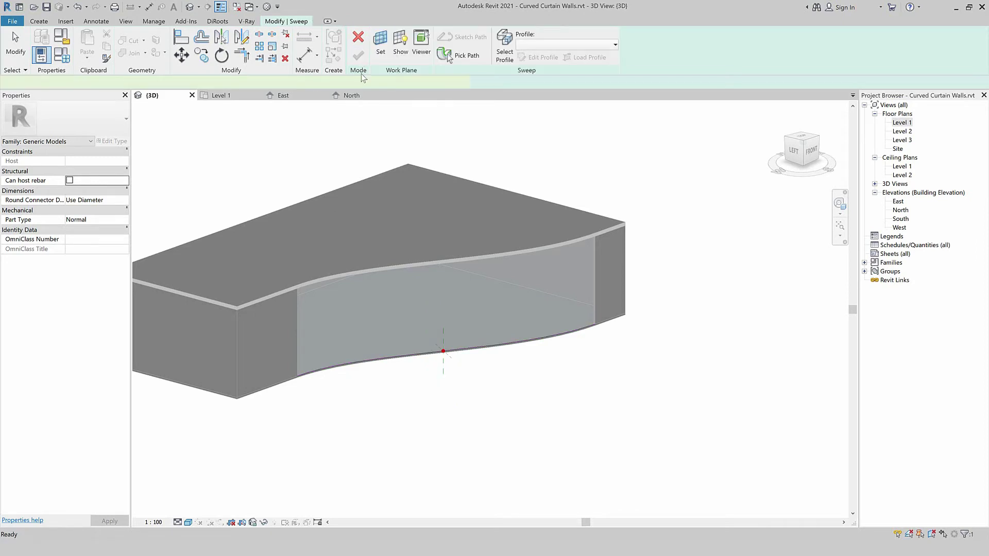
pyautogui.click(300, 20)
pyautogui.click(541, 58)
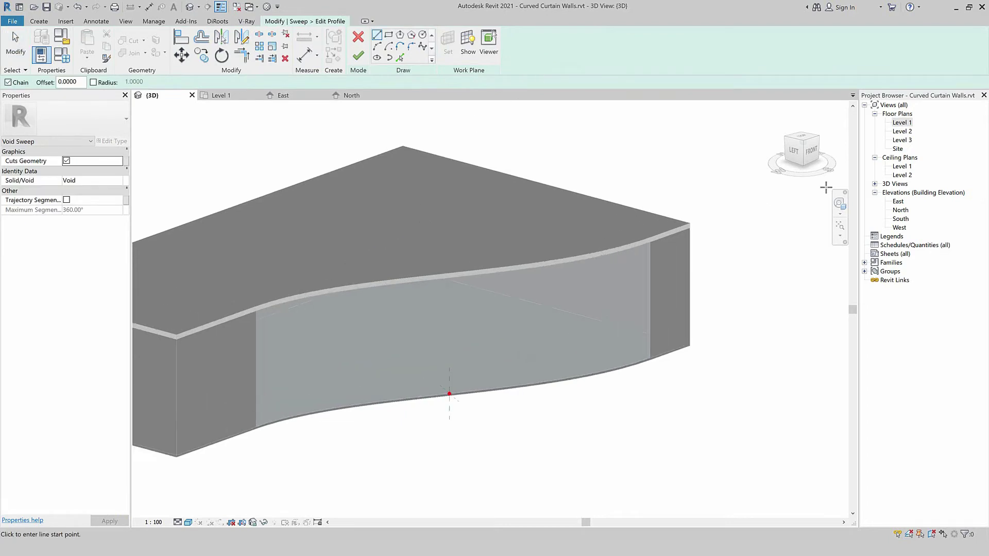
# - Sketch a rectangular void-sweep profile in the East elevation
pyautogui.doubleClick(896, 202)
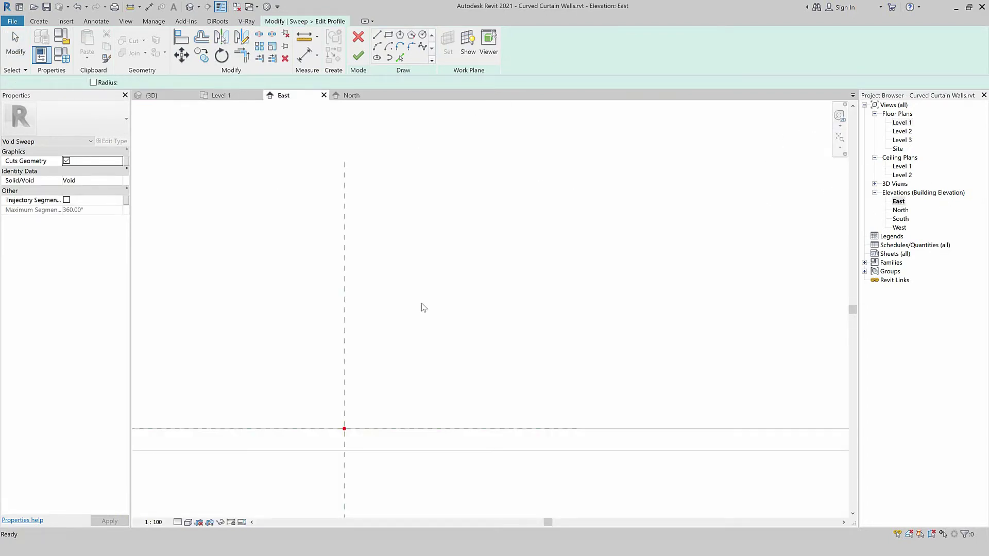
pyautogui.press('Escape')
pyautogui.click(389, 36)
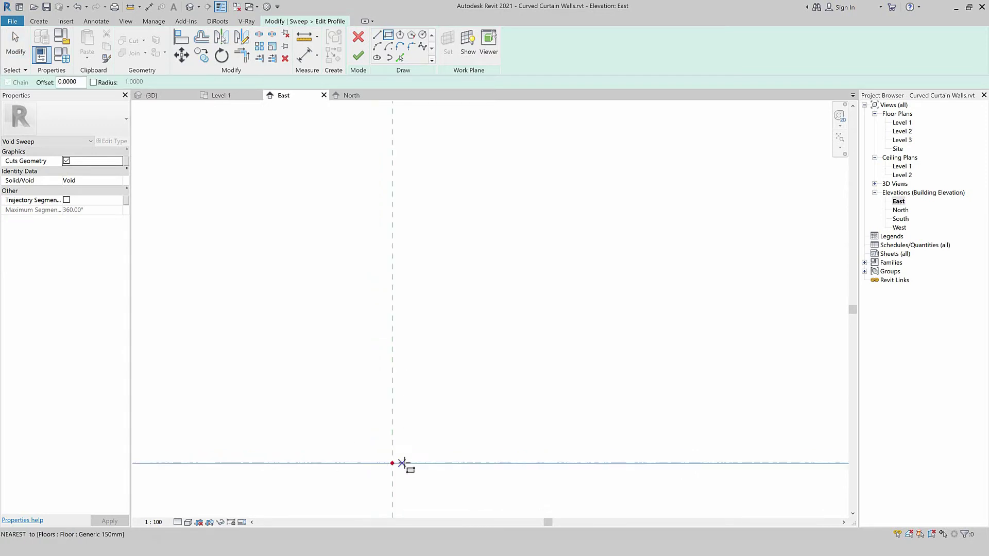
pyautogui.click(384, 463)
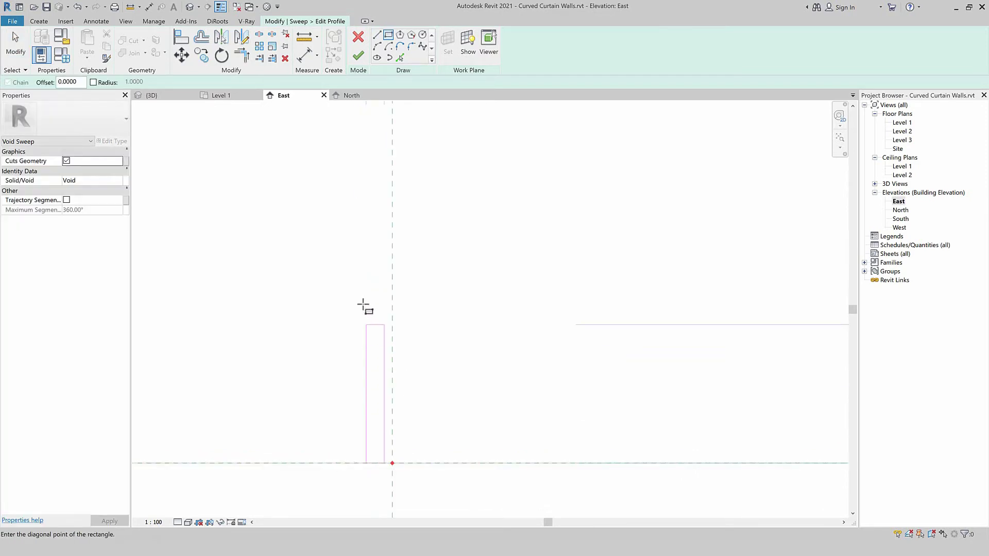
pyautogui.click(366, 227)
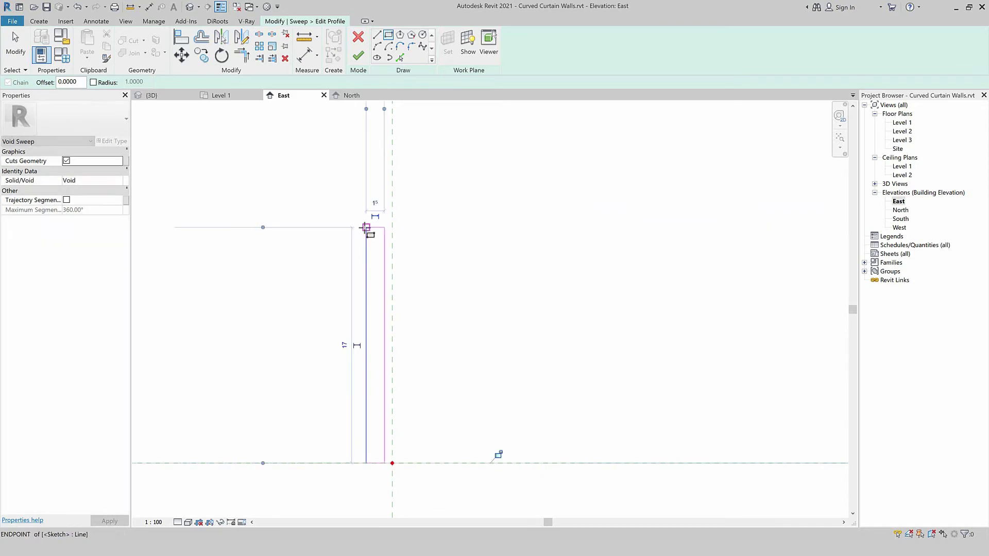
pyautogui.press('Escape')
pyautogui.press('Escape')
pyautogui.click(375, 228)
pyautogui.click(366, 280)
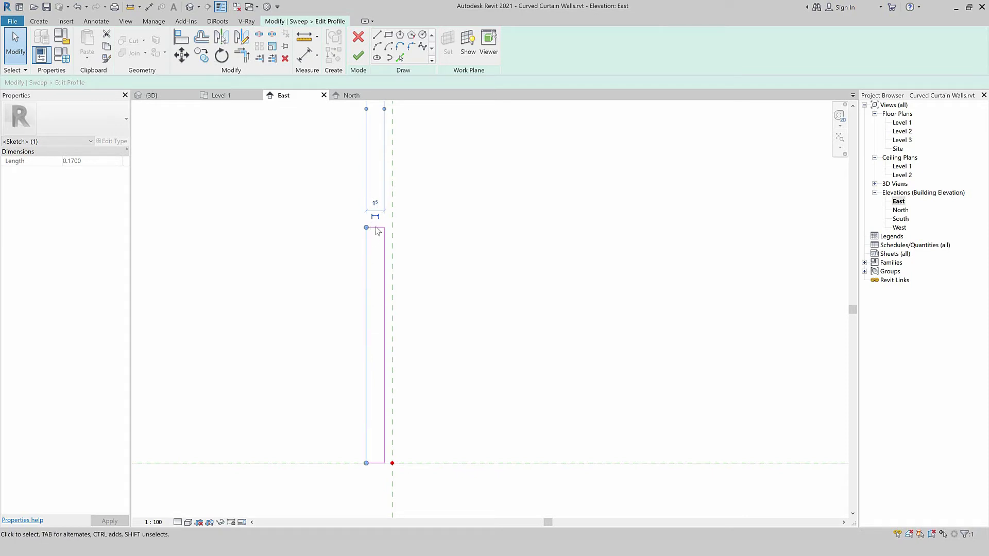
# - Change the profile's height dimension to 0.15
pyautogui.click(374, 203)
pyautogui.press('Escape')
pyautogui.click(381, 466)
pyautogui.click(374, 227)
pyautogui.click(399, 344)
pyautogui.moveTo(408, 344); pyautogui.dragTo(392, 346)
pyautogui.write('5')
pyautogui.press('Return')
# - Move the whole profile outline 5.60 straight up
pyautogui.scroll(-2, 335, 313)
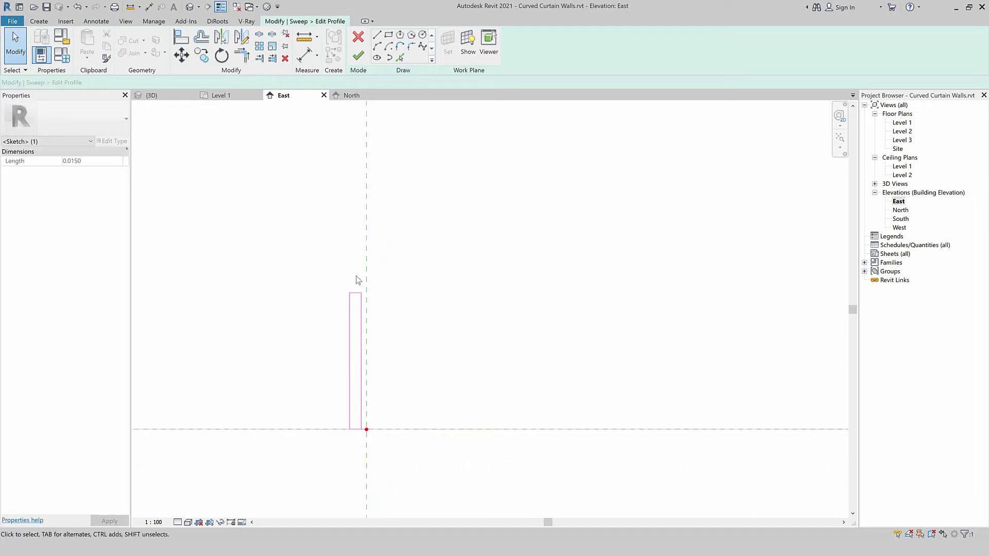
pyautogui.click(355, 279)
pyautogui.click(355, 295)
pyautogui.press('m')
pyautogui.press('v')
pyautogui.scroll(1, 366, 431)
pyautogui.click(367, 433)
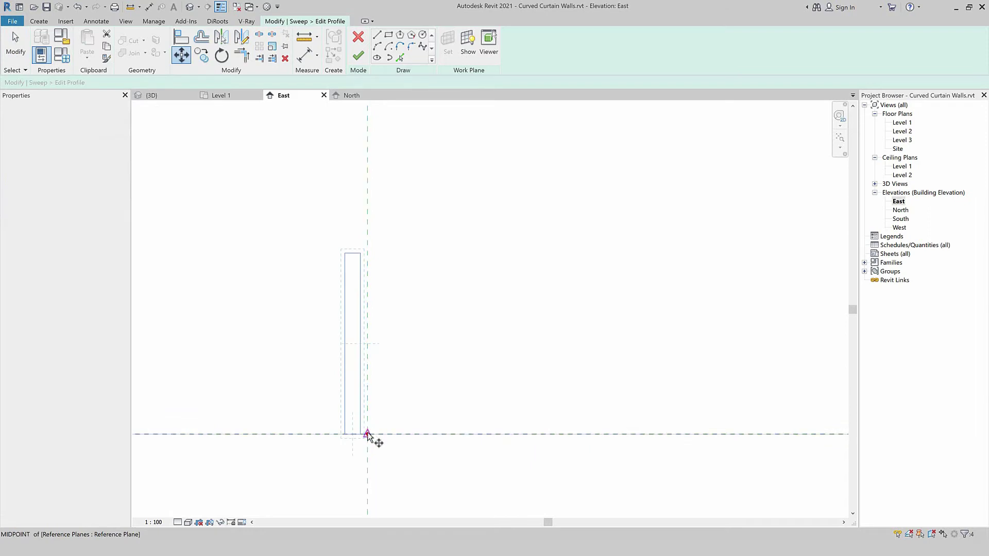
pyautogui.scroll(-2, 368, 431)
pyautogui.scroll(-3, 392, 319)
pyautogui.scroll(3, 394, 342)
pyautogui.scroll(1, 384, 286)
pyautogui.scroll(1, 390, 244)
pyautogui.scroll(1, 392, 240)
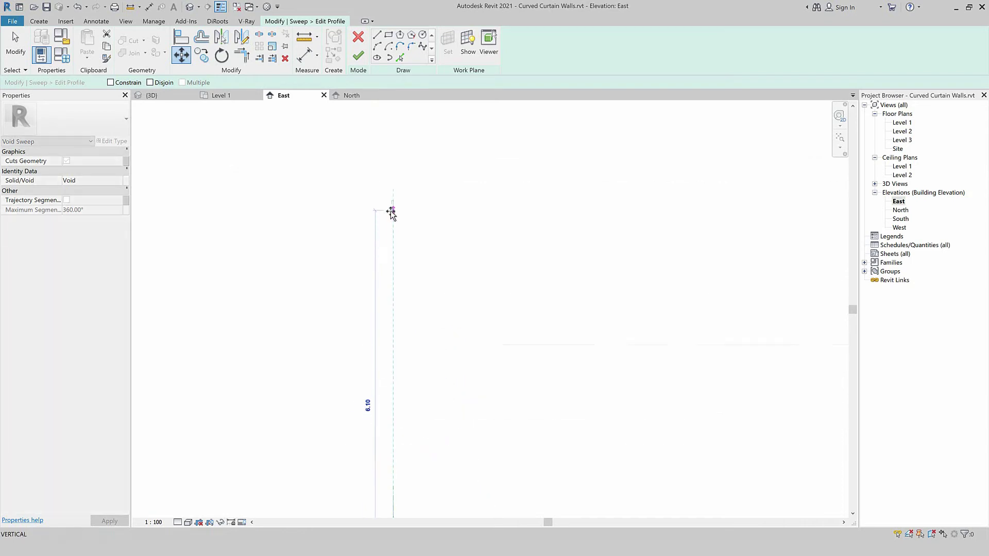
pyautogui.click(393, 194)
pyautogui.scroll(1, 389, 291)
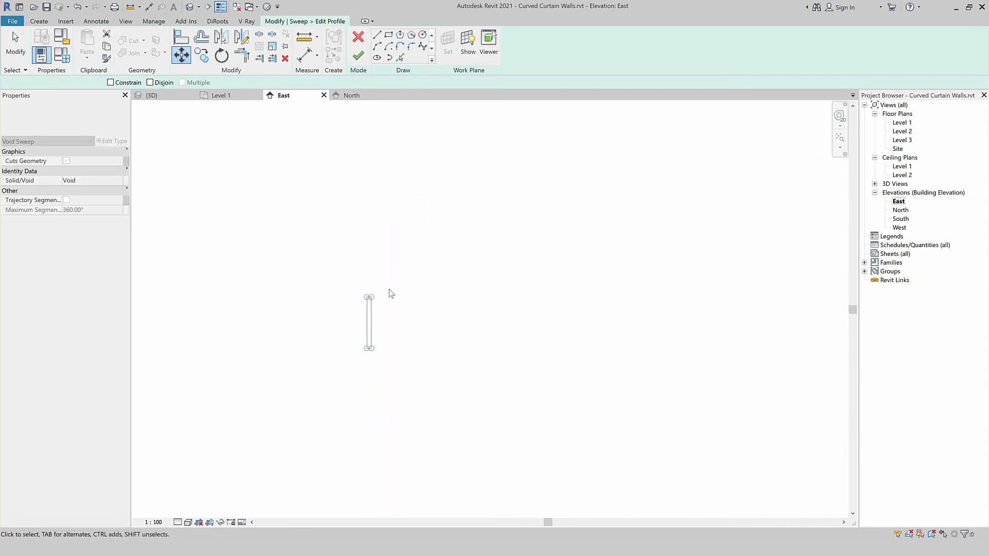
pyautogui.scroll(1, 329, 334)
# - Raise the profile's top edge and widen it by shifting its right line
pyautogui.click(351, 335)
pyautogui.click(181, 55)
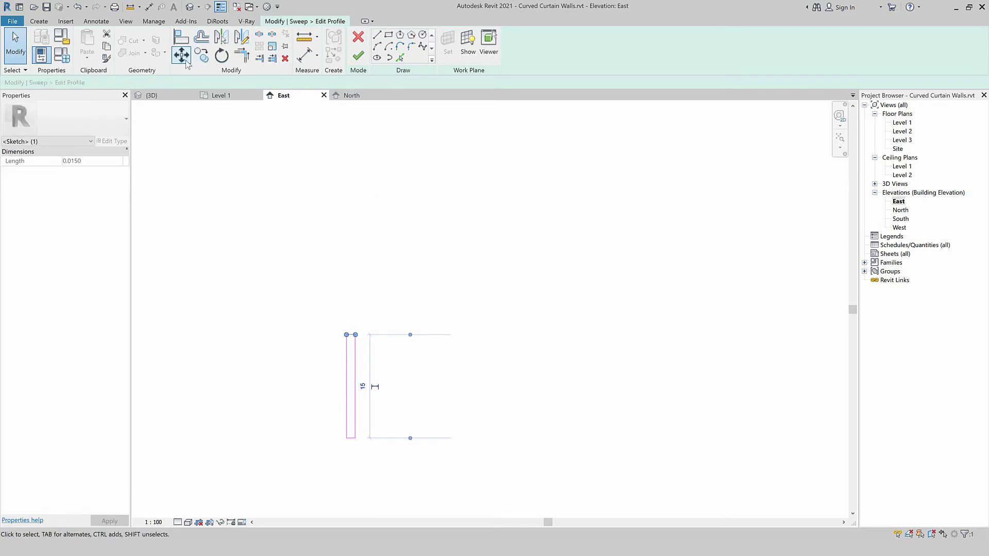
pyautogui.click(346, 436)
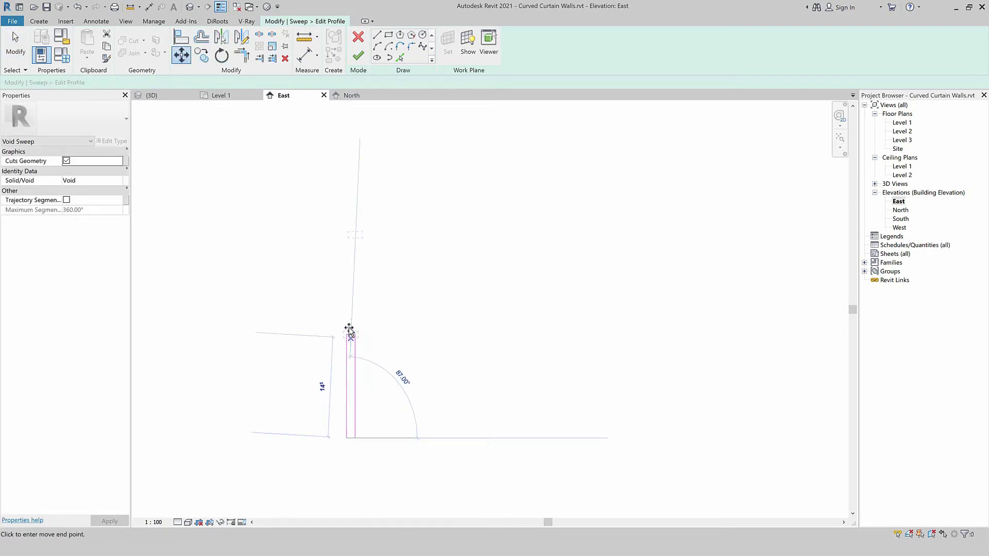
pyautogui.click(346, 325)
pyautogui.scroll(-5, 355, 240)
pyautogui.press('Escape')
pyautogui.scroll(2, 351, 259)
pyautogui.scroll(2, 355, 278)
pyautogui.click(351, 279)
pyautogui.moveTo(351, 279); pyautogui.dragTo(419, 282)
pyautogui.click(438, 265)
# - Drag the profile's top line much higher to make it taller
pyautogui.click(381, 186)
pyautogui.moveTo(379, 186); pyautogui.dragTo(371, 110)
pyautogui.scroll(-2, 373, 299)
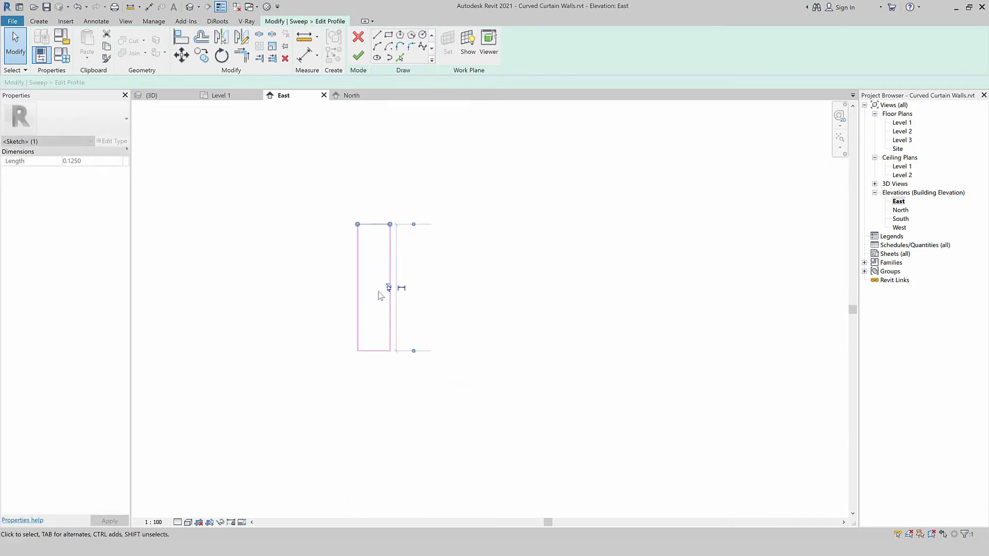
pyautogui.scroll(-2, 372, 252)
pyautogui.scroll(1, 371, 252)
pyautogui.scroll(1, 372, 253)
pyautogui.moveTo(371, 253); pyautogui.dragTo(362, 106)
pyautogui.scroll(-2, 397, 309)
pyautogui.scroll(-2, 397, 305)
pyautogui.scroll(3, 397, 309)
pyautogui.press('Escape')
# - Move the profile 40 units straight down
pyautogui.click(395, 305)
pyautogui.press('m')
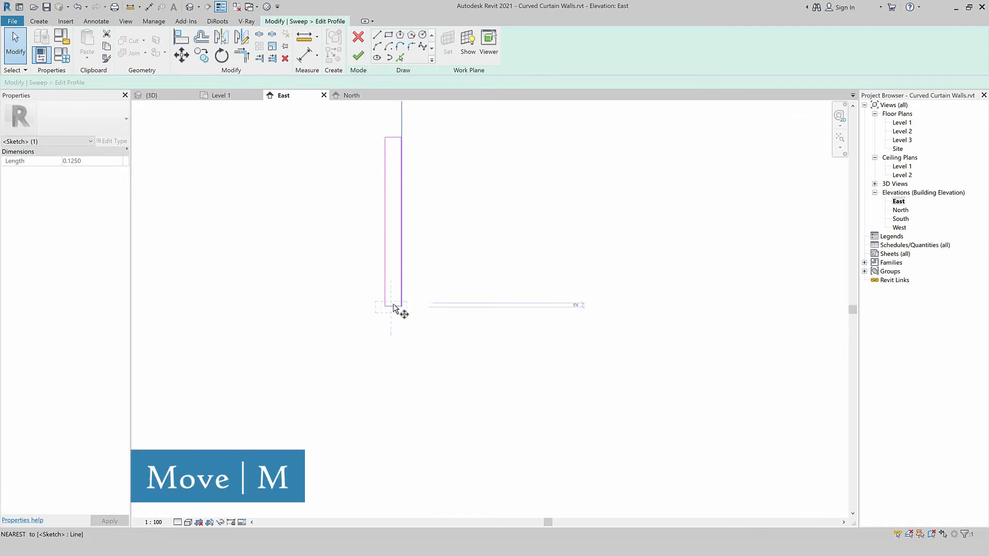
pyautogui.press('v')
pyautogui.click(391, 305)
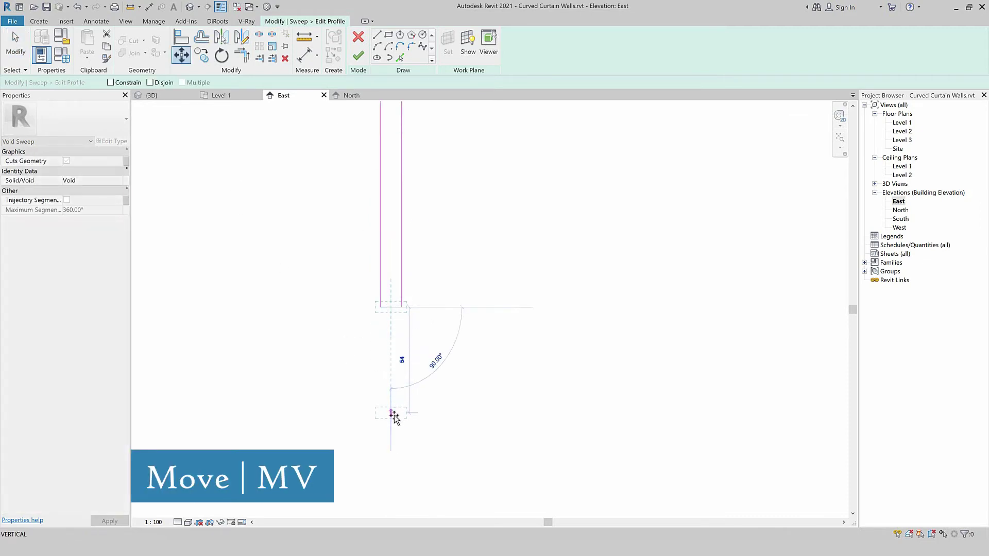
pyautogui.click(394, 418)
pyautogui.scroll(-5, 383, 342)
pyautogui.press('Escape')
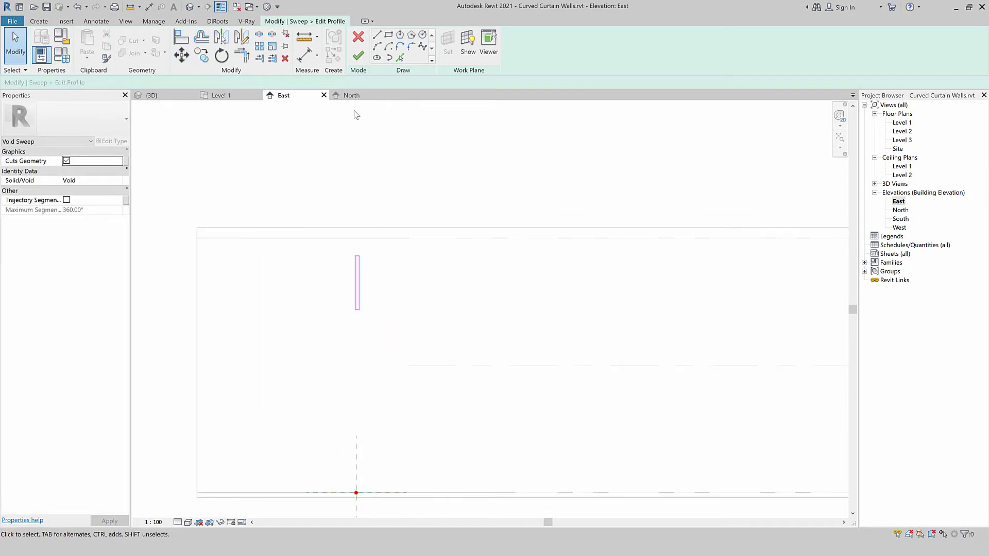
# - Shorten the profile line from 1.7000 to 1.5
pyautogui.scroll(2, 352, 258)
pyautogui.scroll(2, 352, 257)
pyautogui.click(368, 257)
pyautogui.click(330, 351)
pyautogui.moveTo(342, 354); pyautogui.dragTo(326, 358)
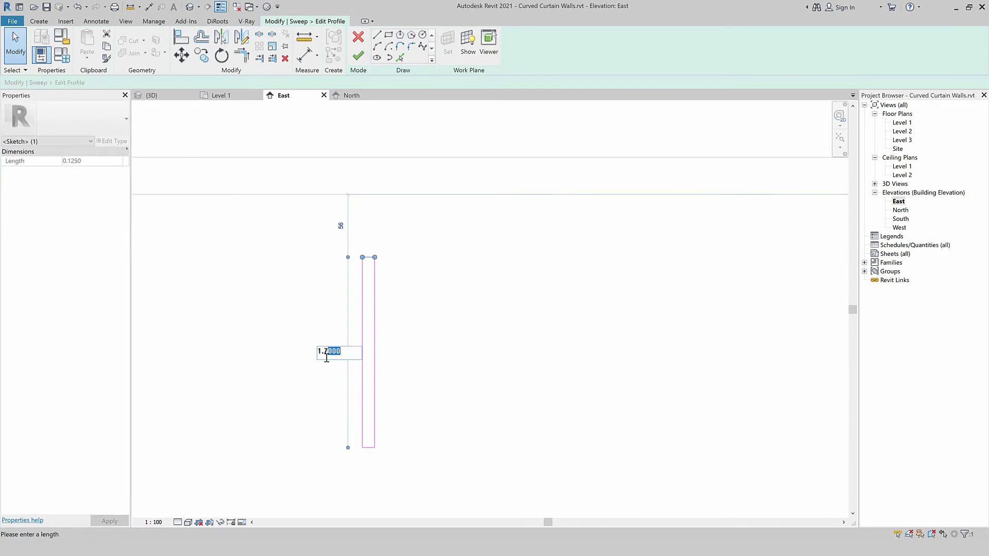
pyautogui.write('5')
pyautogui.press('Return')
pyautogui.press('Escape')
pyautogui.scroll(-2, 336, 234)
pyautogui.click(403, 184)
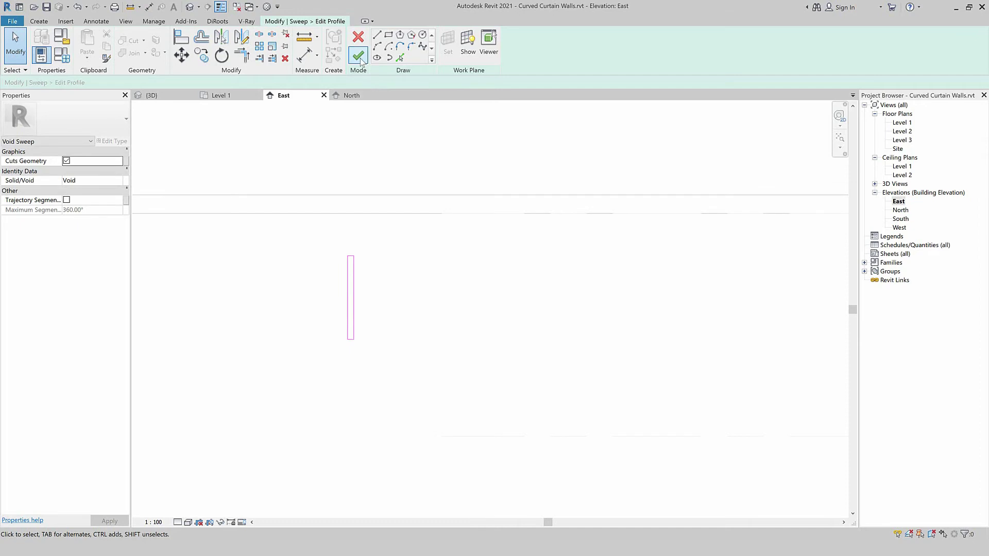
# - Finish the profile sketch and the void sweep
pyautogui.click(359, 56)
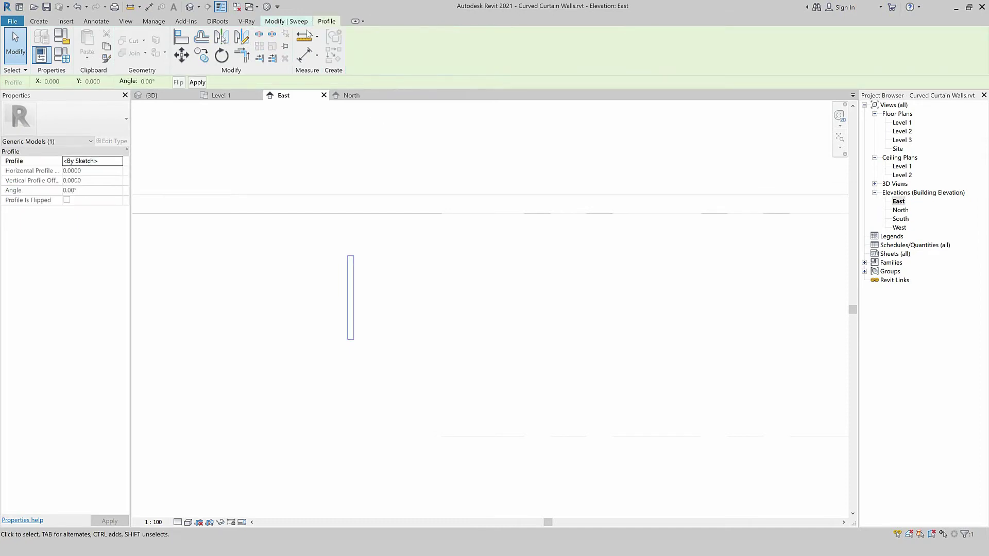
pyautogui.click(295, 21)
pyautogui.click(357, 56)
# - Inspect the cut curved glass in the 3D view and finish the in-place model
pyautogui.click(155, 96)
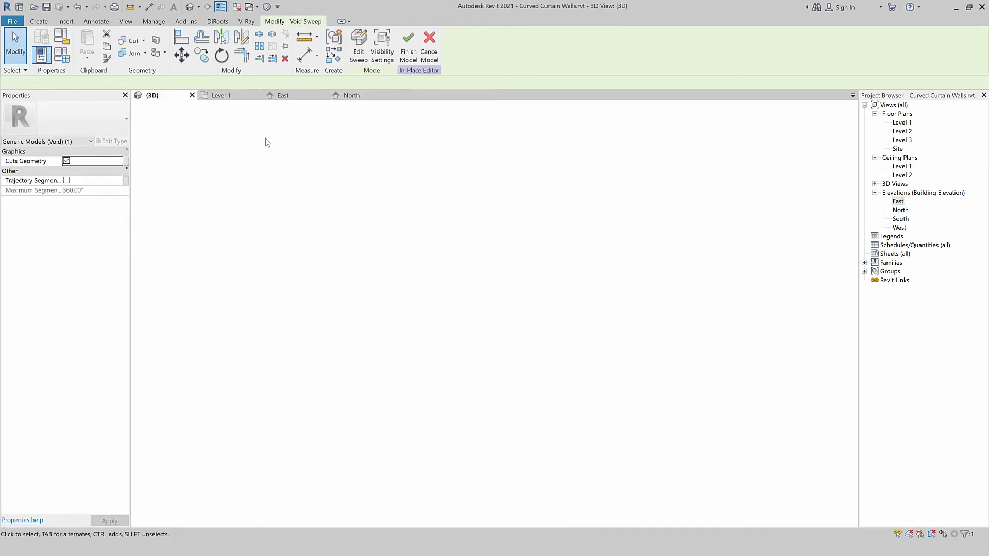
pyautogui.click(577, 444)
pyautogui.scroll(2, 432, 395)
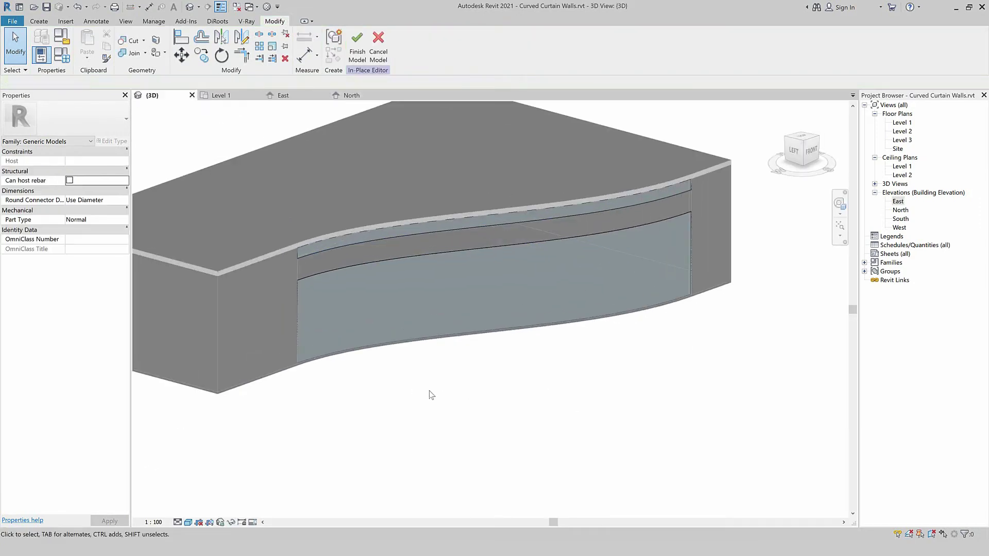
pyautogui.keyDown('shift'); pyautogui.moveTo(427, 390); pyautogui.dragTo(391, 365, button='middle'); pyautogui.keyUp('shift')
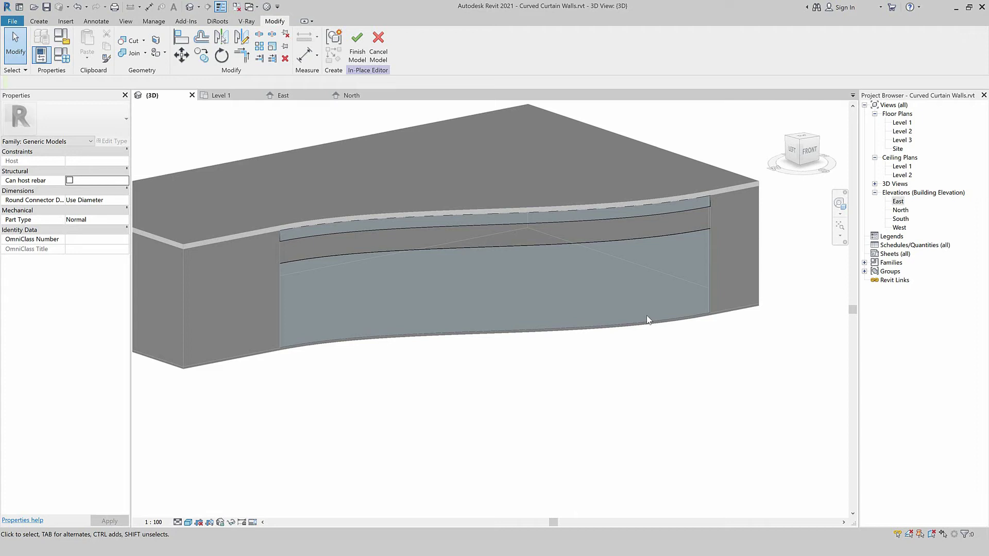
pyautogui.click(357, 44)
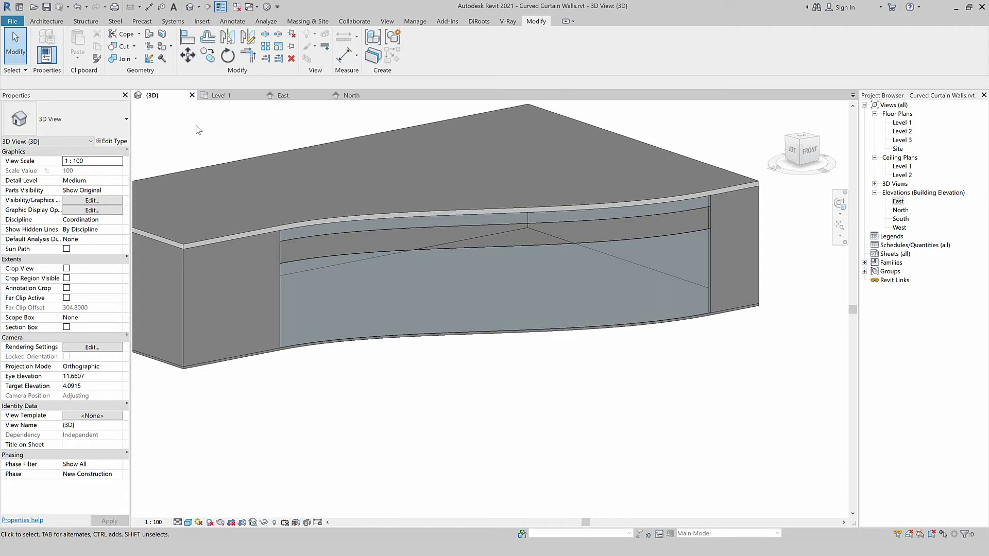
pyautogui.click(348, 254)
# - Delete the Void Sweep from the in-place generic model and finish the model
pyautogui.click(418, 48)
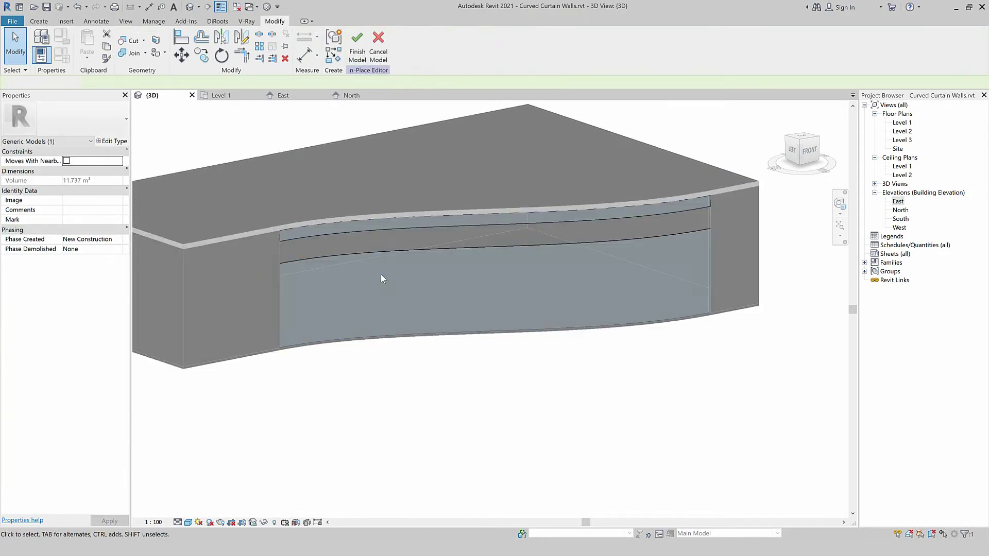
pyautogui.click(386, 249)
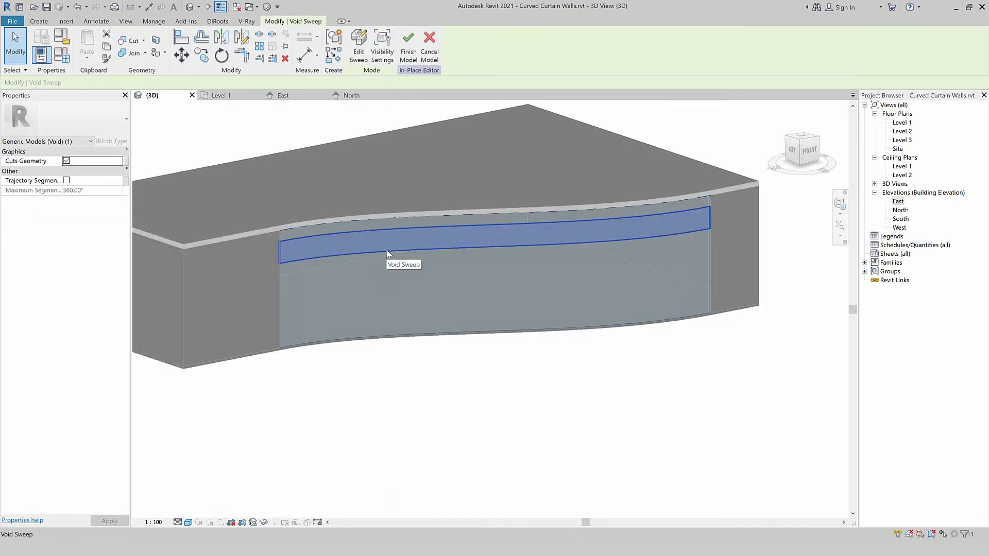
pyautogui.press('Delete')
pyautogui.click(357, 43)
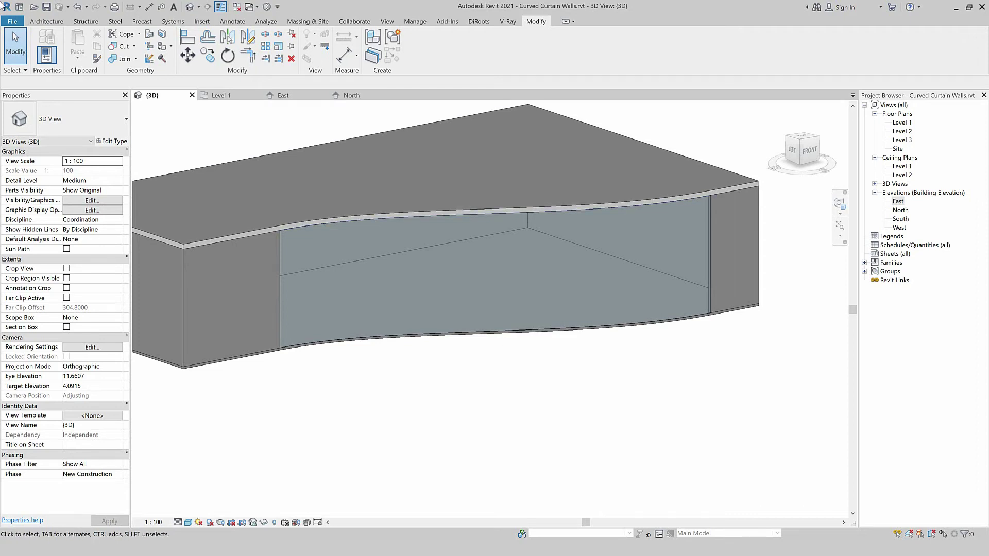
pyautogui.click(37, 22)
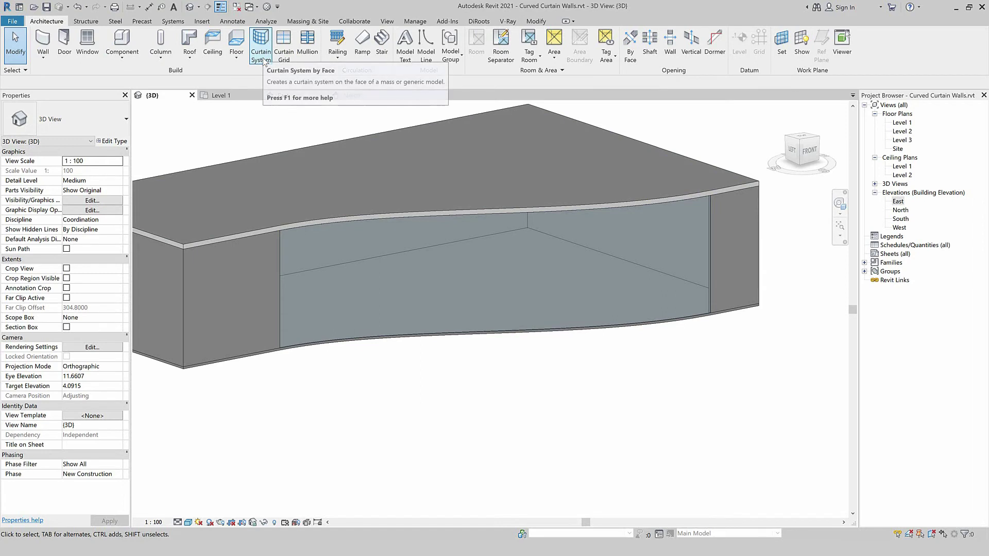
# - Create a 1500 x 3000mm curtain system on the curved face with Curtain System by Face
pyautogui.click(309, 21)
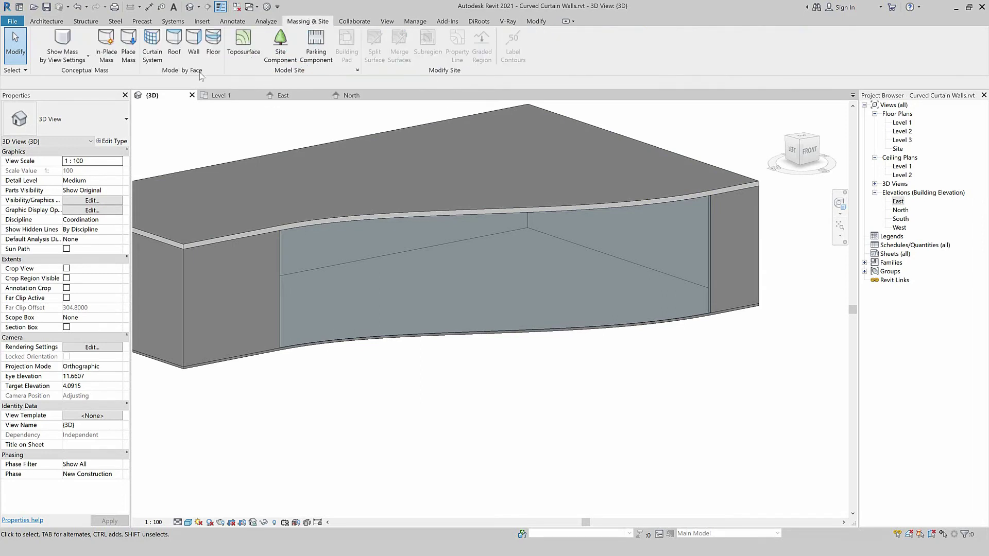
pyautogui.click(152, 44)
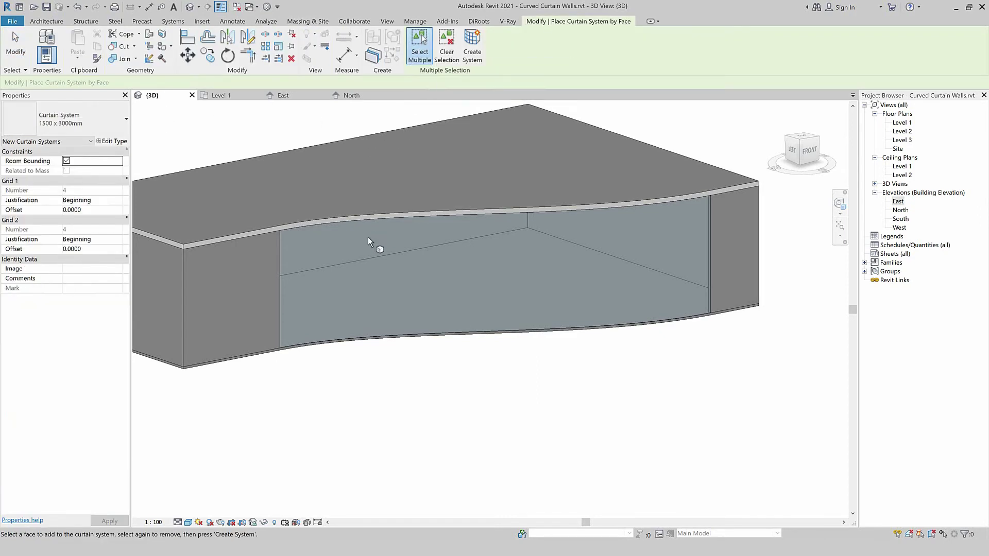
pyautogui.click(284, 253)
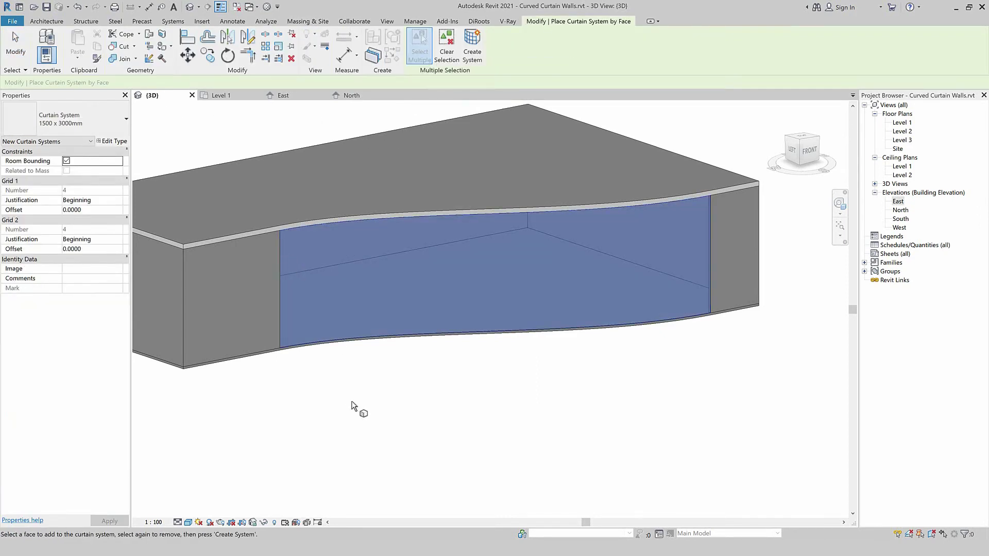
pyautogui.click(472, 52)
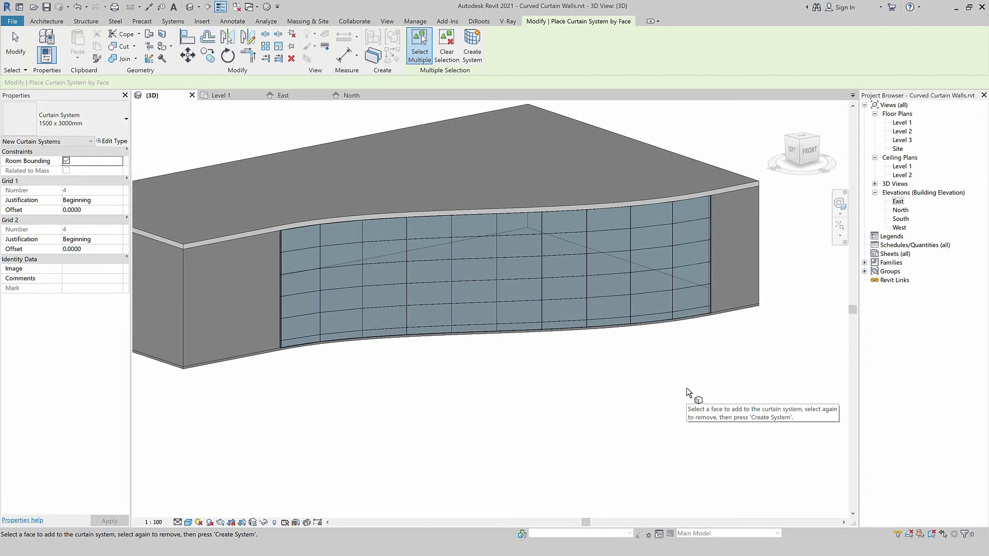
pyautogui.press('Escape')
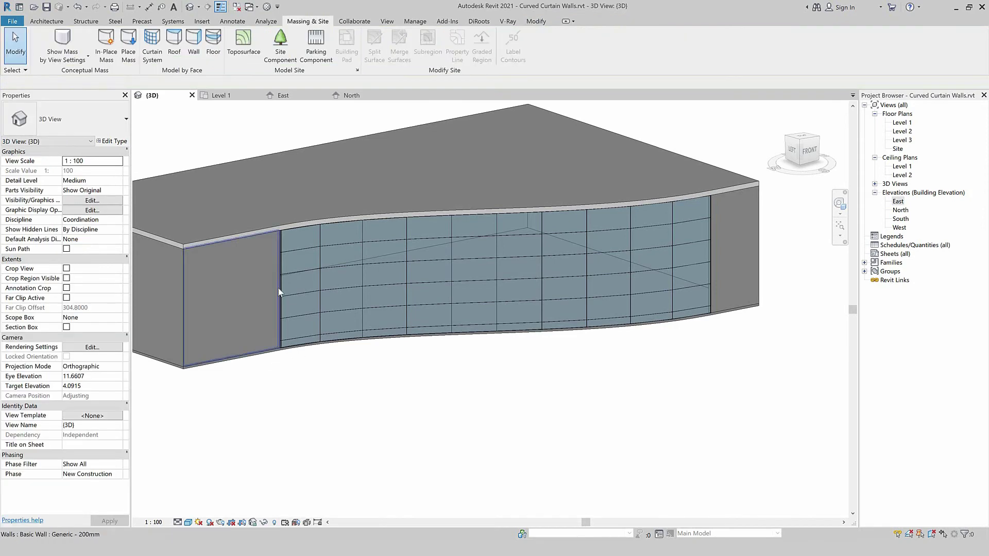
# - Select a curtain grid line and start placing Rectangular Mullion 50 x 150mm mullions
pyautogui.scroll(2, 327, 347)
pyautogui.scroll(2, 326, 345)
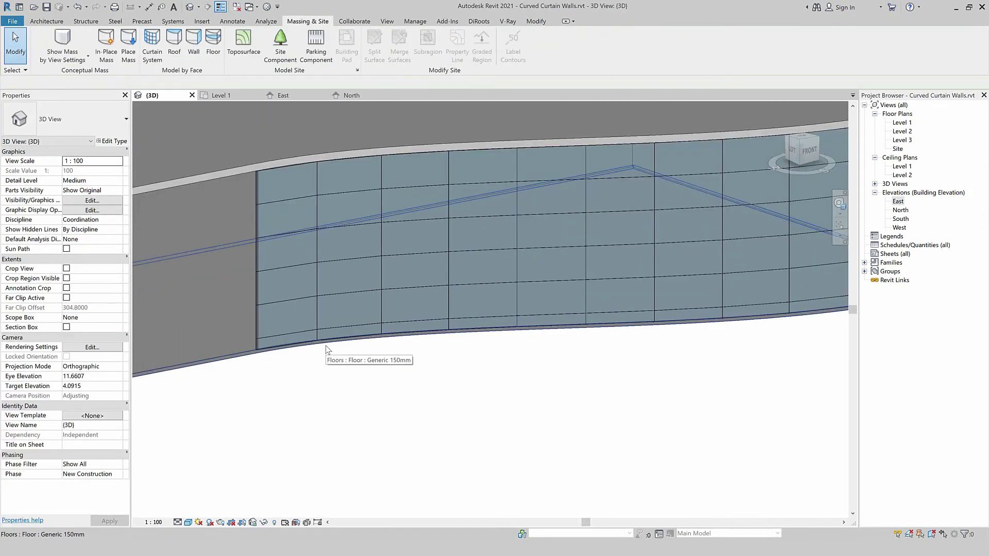
pyautogui.scroll(-3, 326, 345)
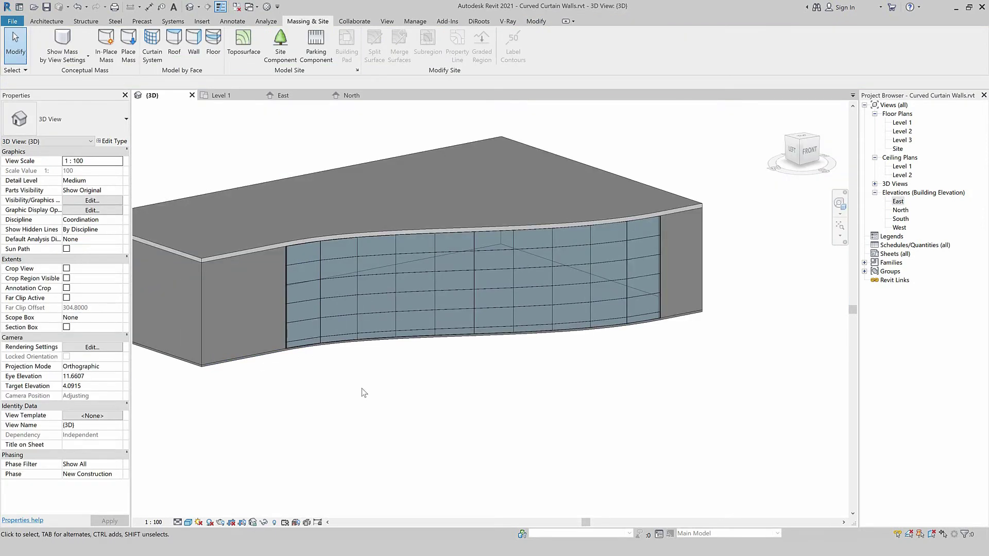
pyautogui.scroll(1, 337, 350)
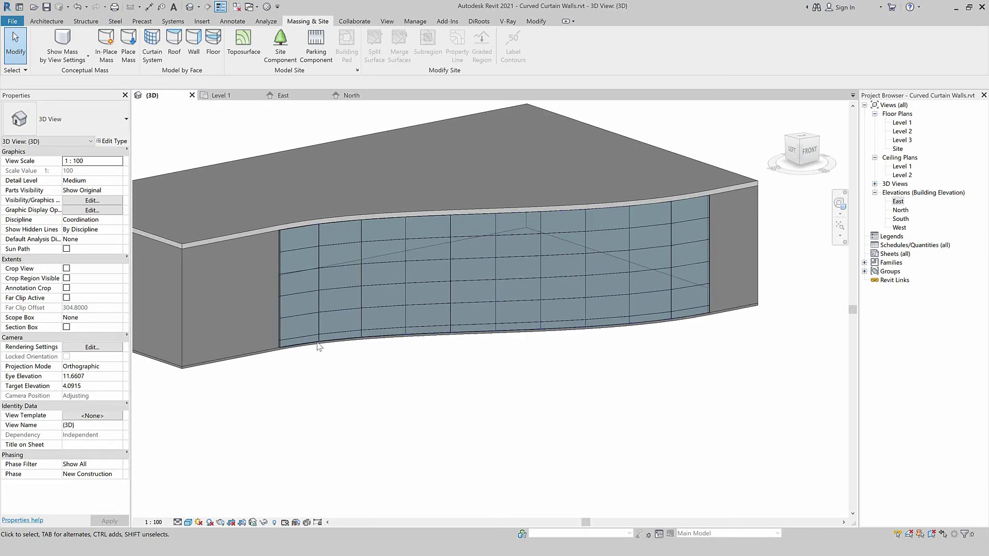
pyautogui.click(672, 280)
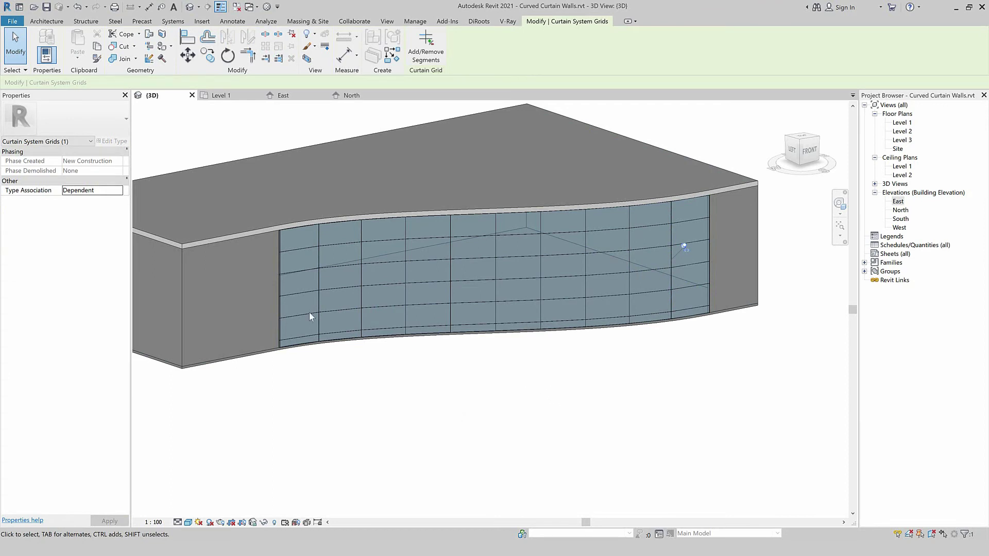
pyautogui.click(54, 24)
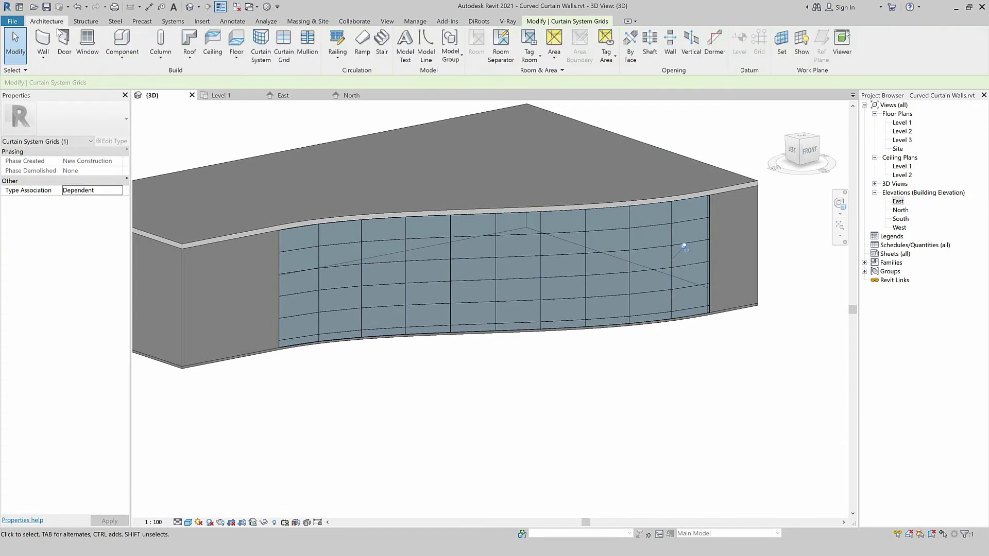
pyautogui.click(308, 44)
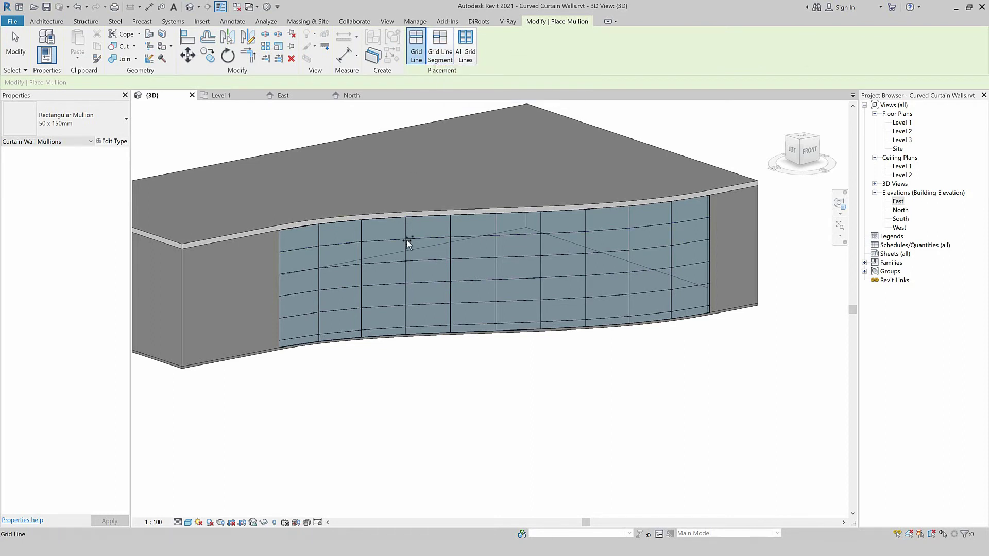
# - Add 50 x 150mm rectangular mullions to all grid lines of the curtain system
pyautogui.click(440, 46)
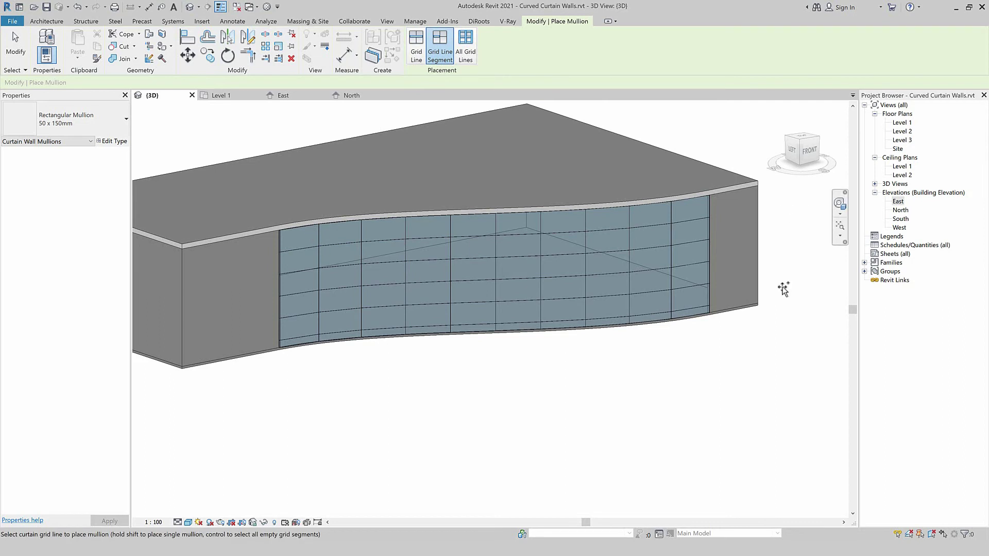
pyautogui.click(469, 61)
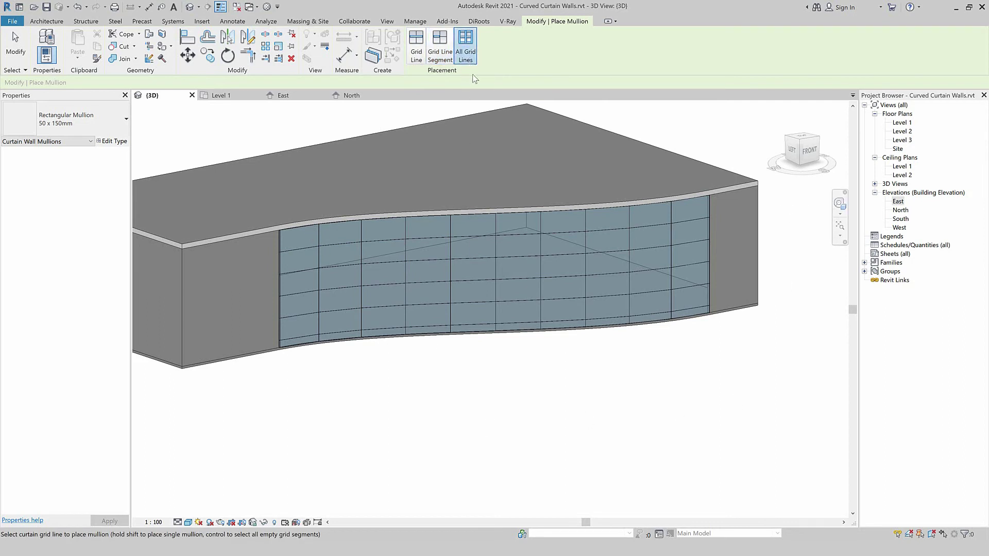
pyautogui.click(459, 239)
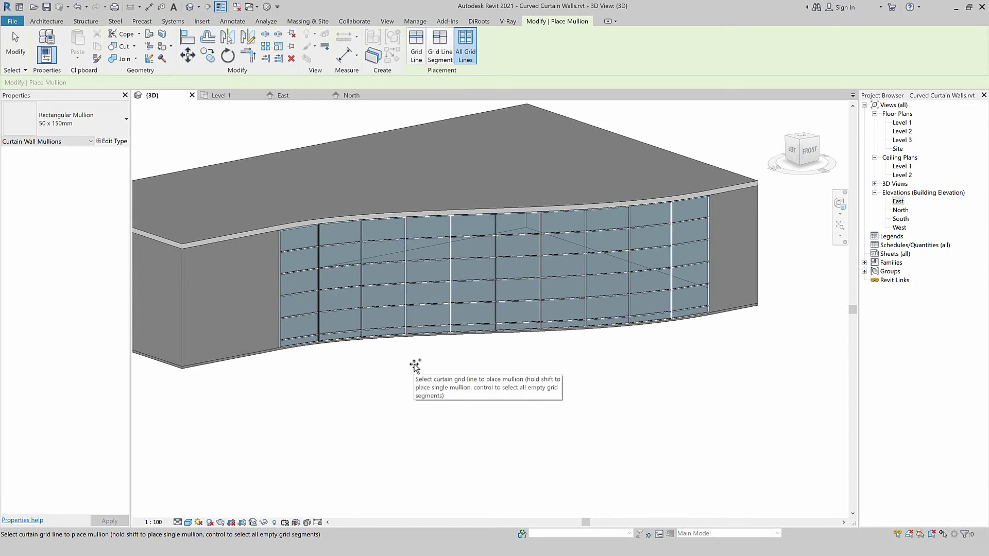
pyautogui.press('Escape')
pyautogui.press('Escape')
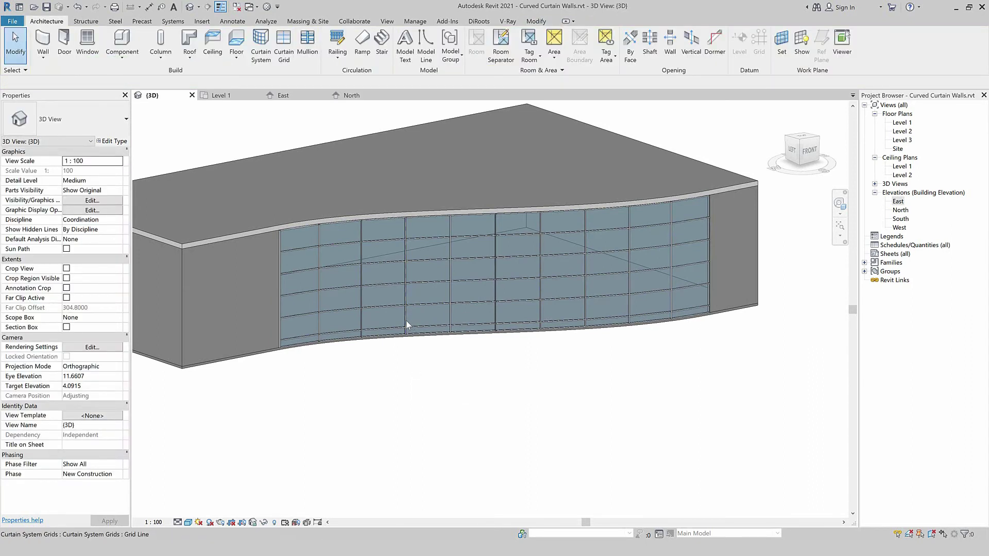
# - Select a vertical mullion and bring up its Select All Instances menu
pyautogui.press('Tab')
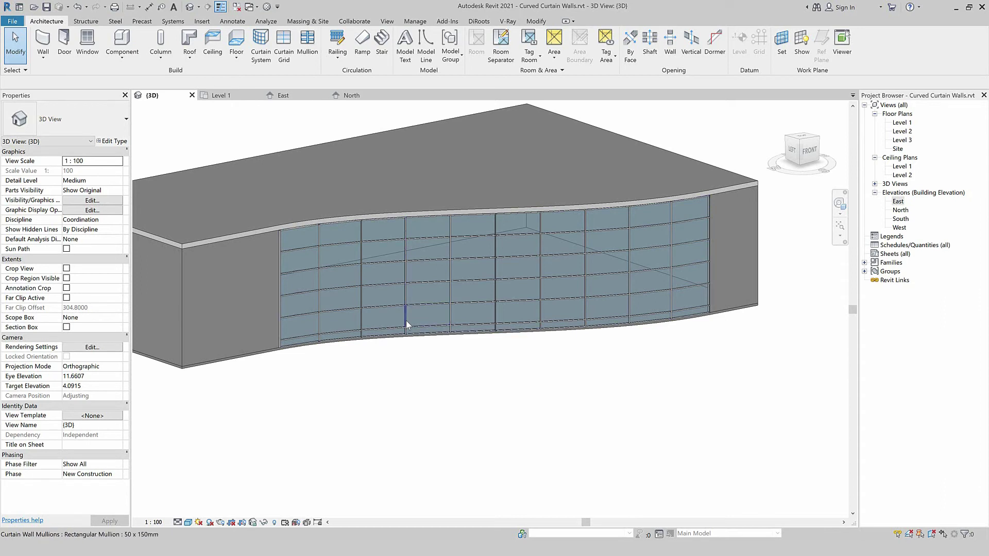
pyautogui.click(406, 320)
pyautogui.rightClick(406, 320)
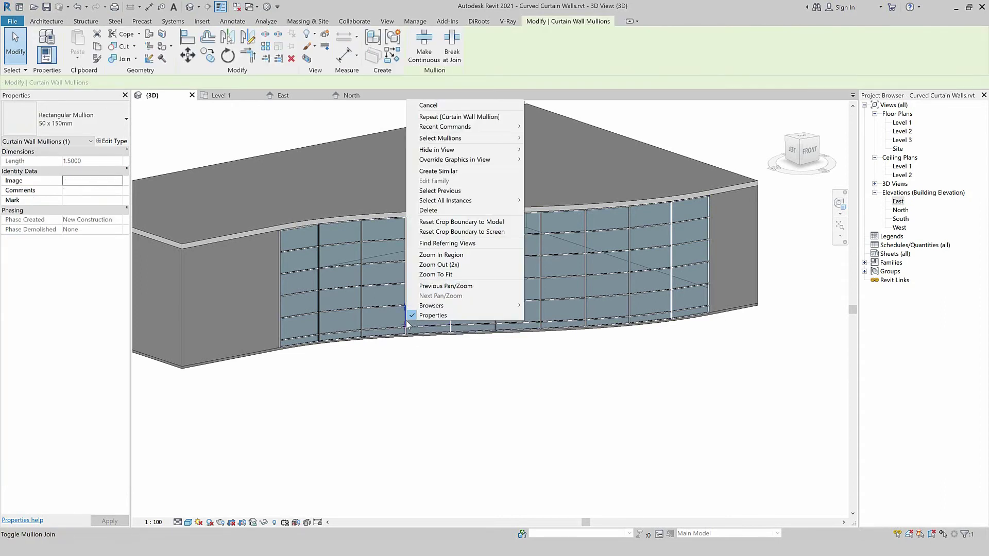
pyautogui.moveTo(445, 200)
pyautogui.click(554, 210)
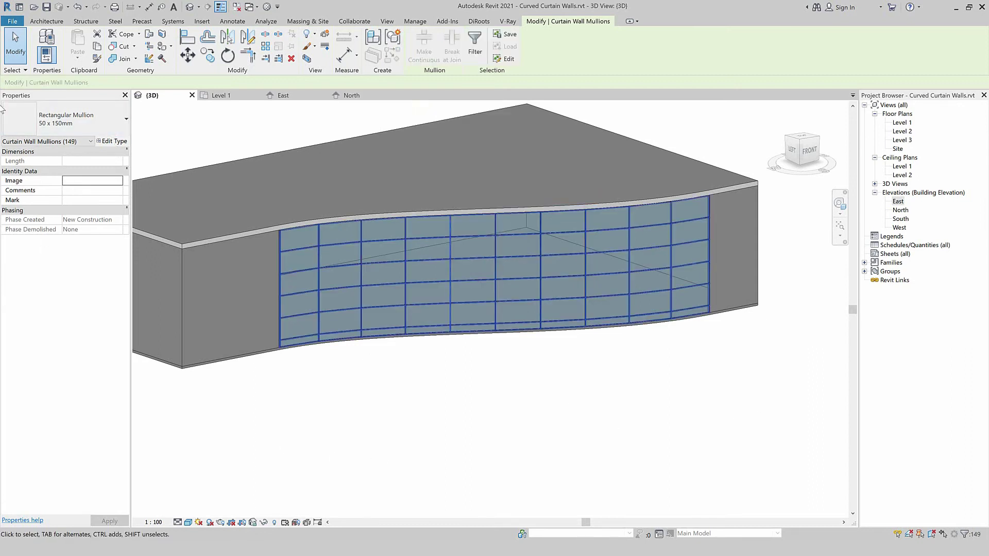
pyautogui.click(88, 118)
pyautogui.scroll(3, 84, 204)
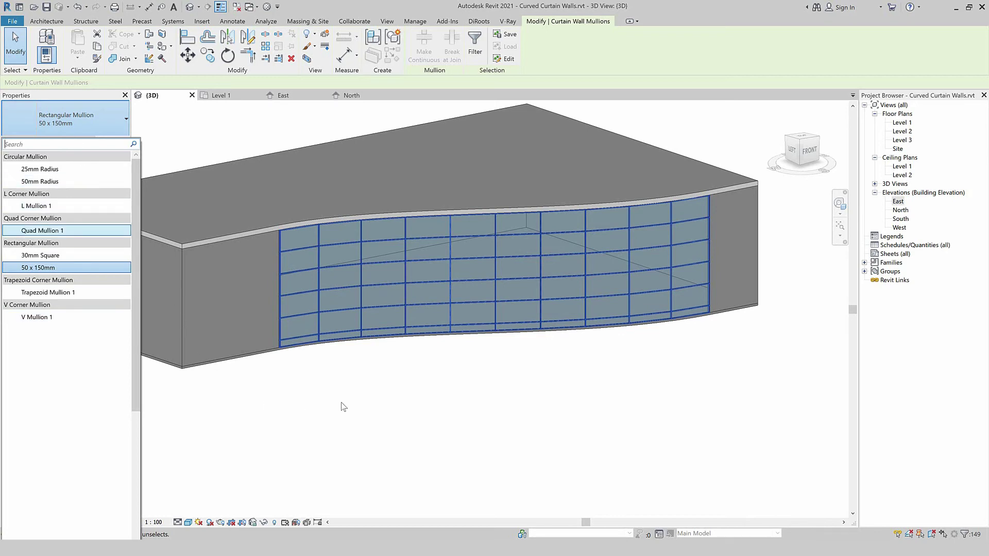
pyautogui.press('BackSpace')
pyautogui.press('Escape')
pyautogui.press('Escape')
pyautogui.scroll(1, 667, 307)
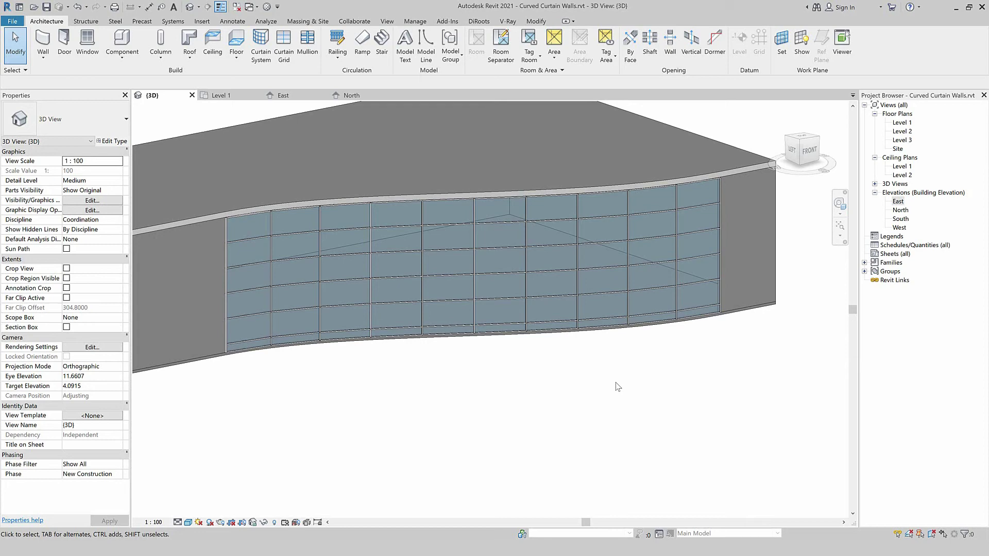
# - Review the curtain system's type properties, leaving them unchanged
pyautogui.click(227, 358)
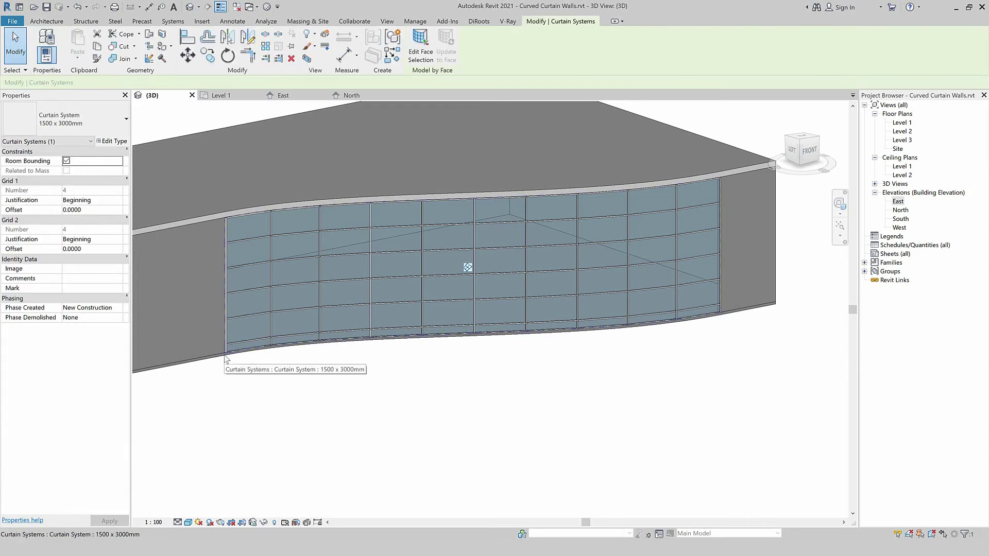
pyautogui.click(113, 144)
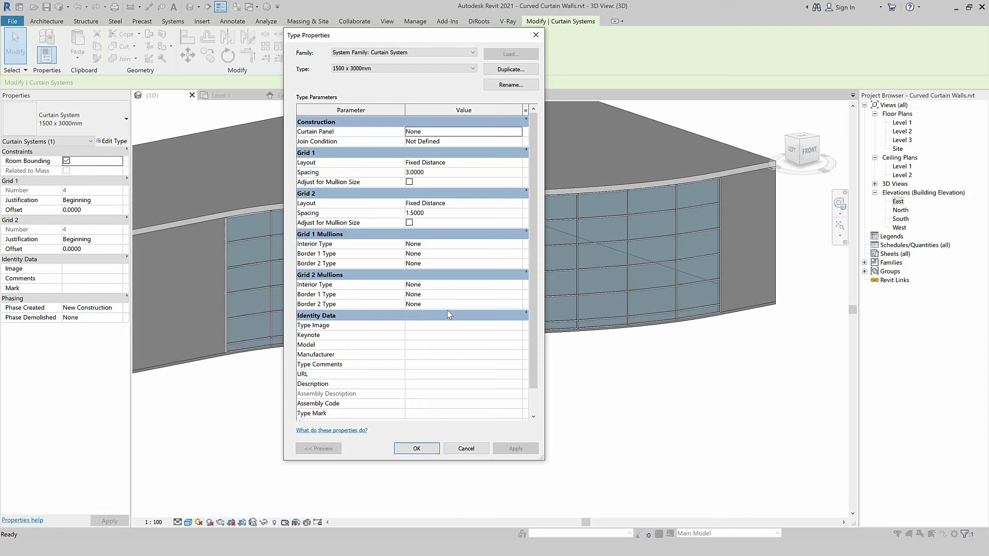
pyautogui.click(466, 449)
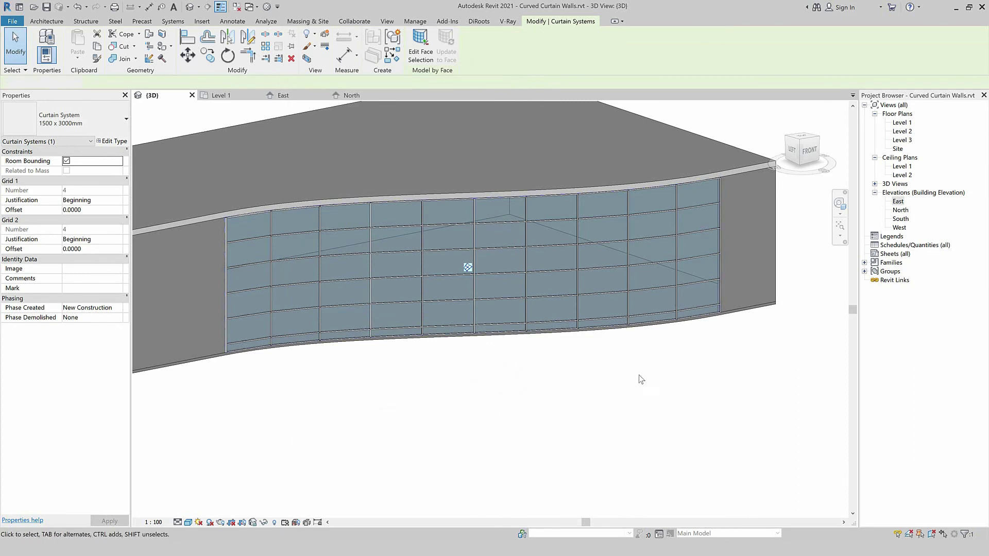
pyautogui.press('Escape')
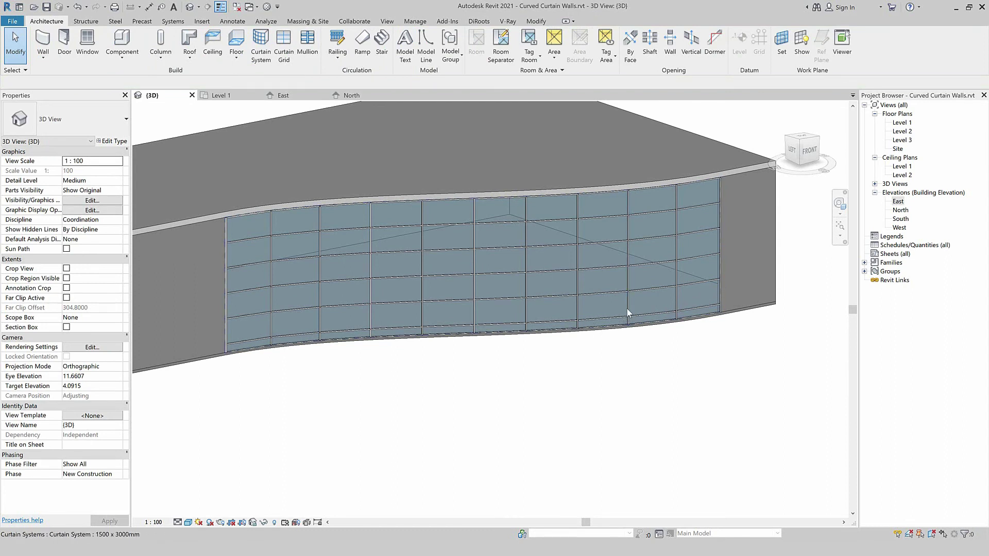
# - Unpin one vertical curtain grid line so it can be relocated
pyautogui.press('Tab')
pyautogui.click(627, 312)
pyautogui.click(641, 244)
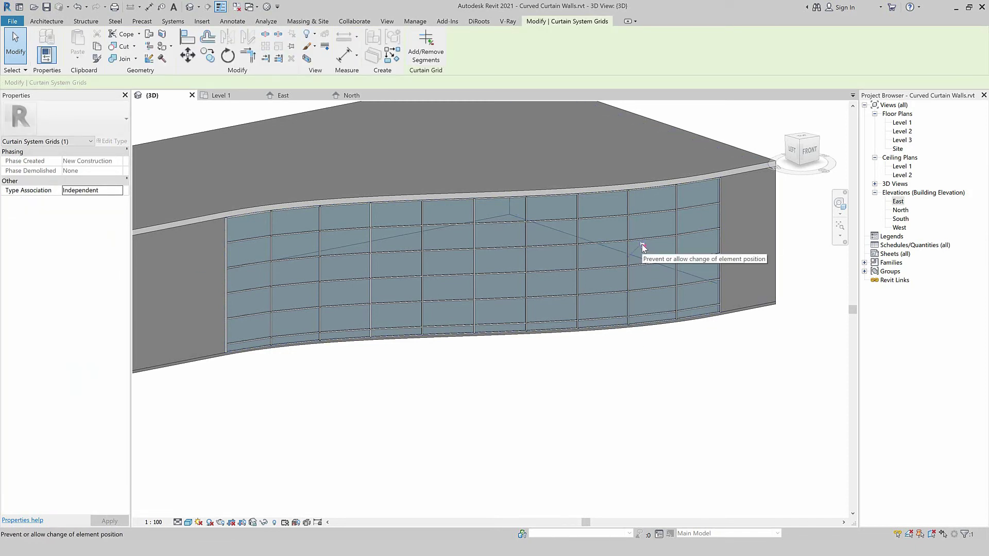
pyautogui.press('m')
pyautogui.press('v')
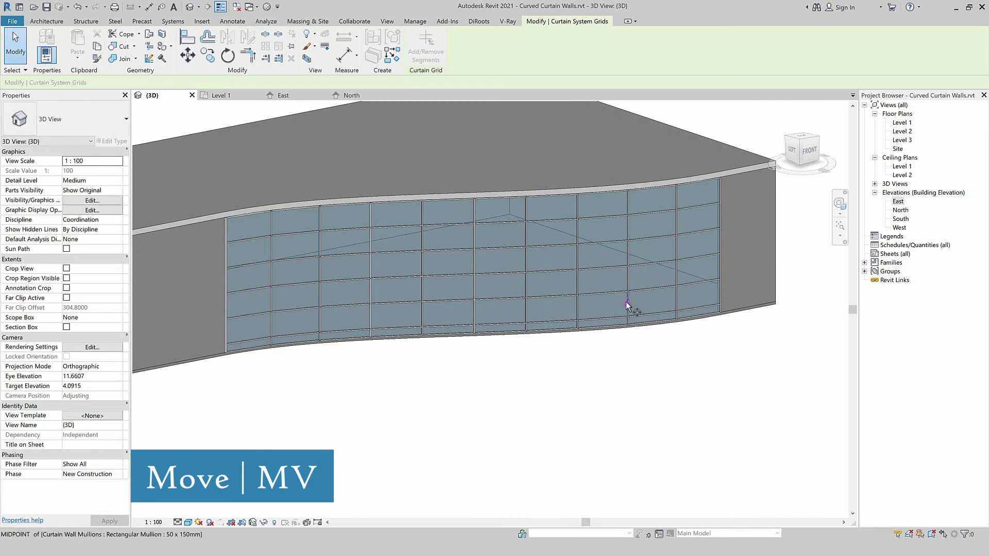
# - Shift the unpinned grid line slightly to the left
pyautogui.click(628, 308)
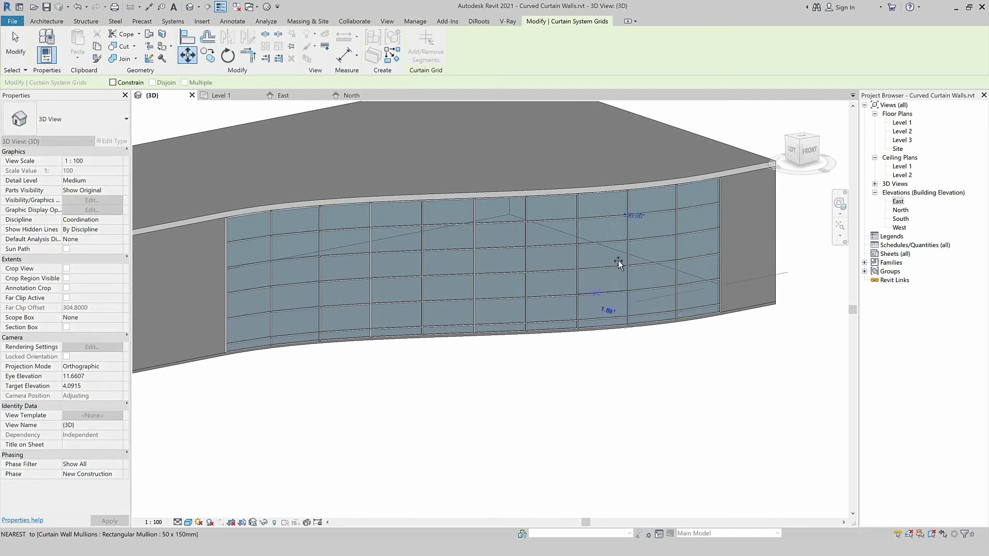
pyautogui.click(598, 310)
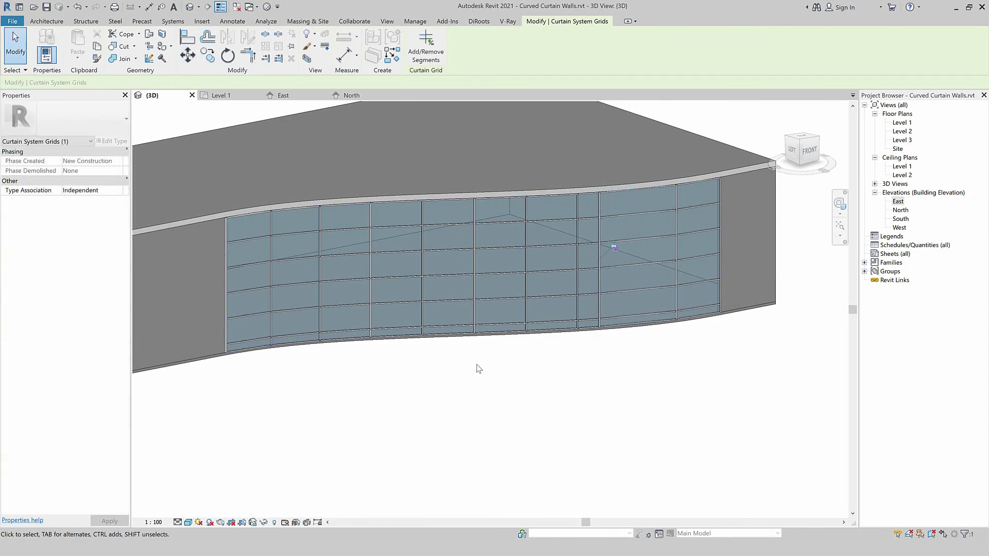
pyautogui.click(474, 322)
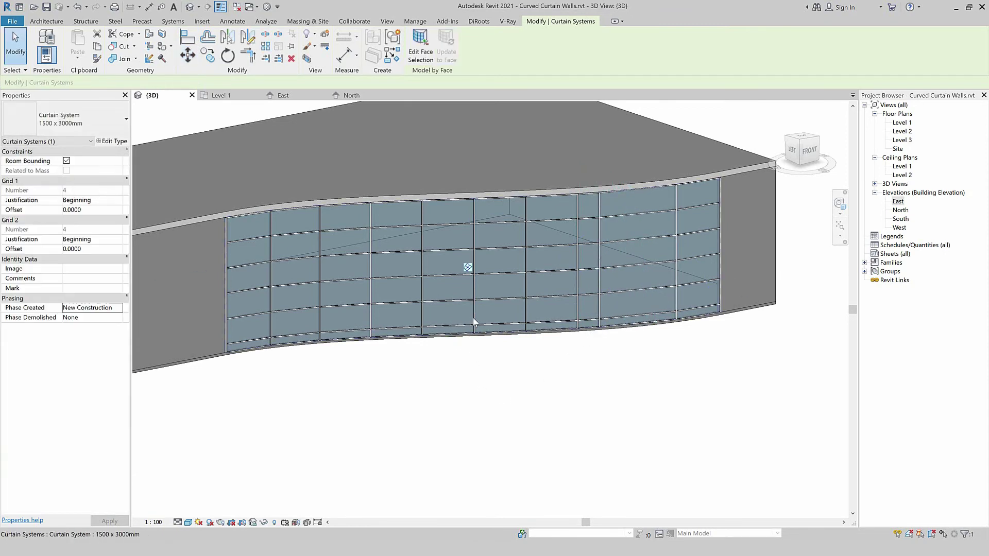
pyautogui.click(472, 396)
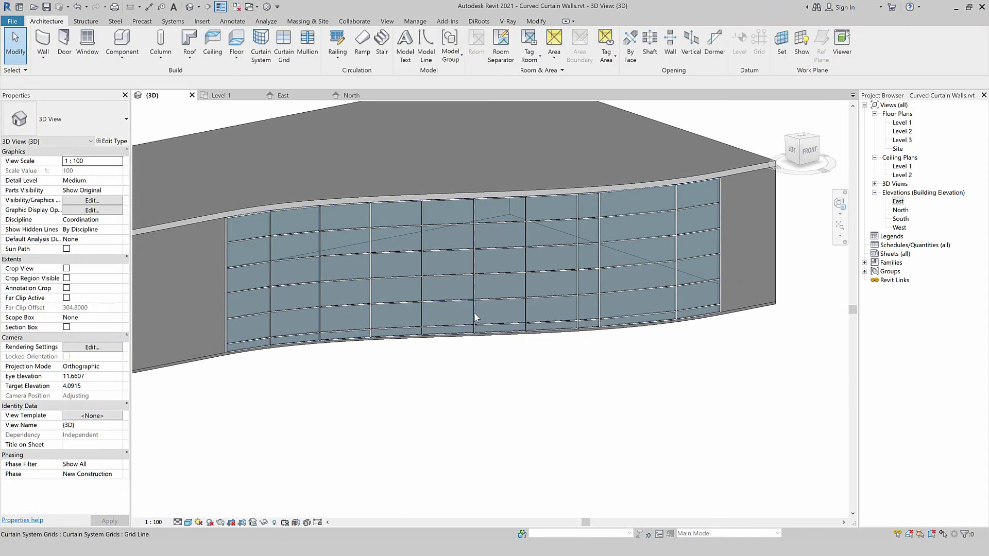
# - Unpin a second vertical grid line and drag it left
pyautogui.click(474, 312)
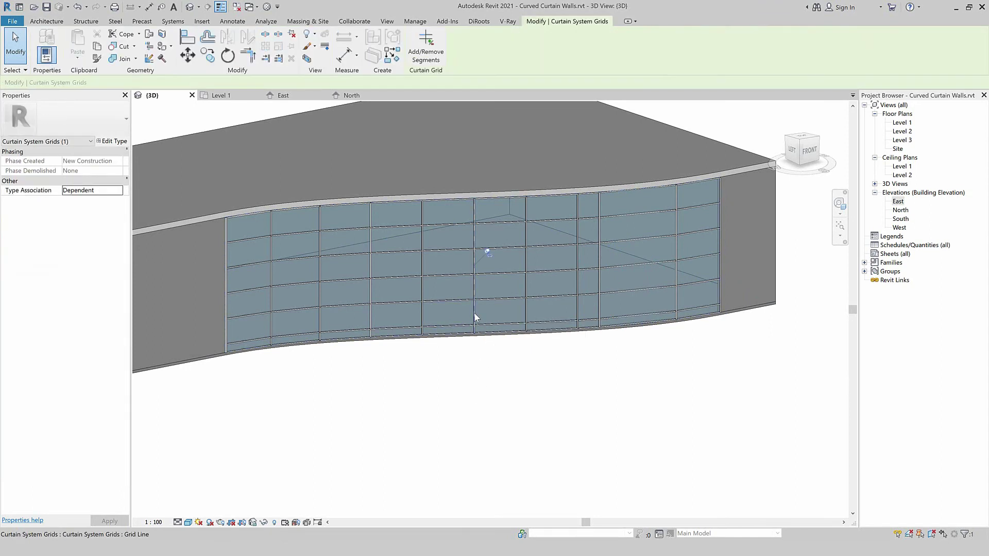
pyautogui.click(487, 255)
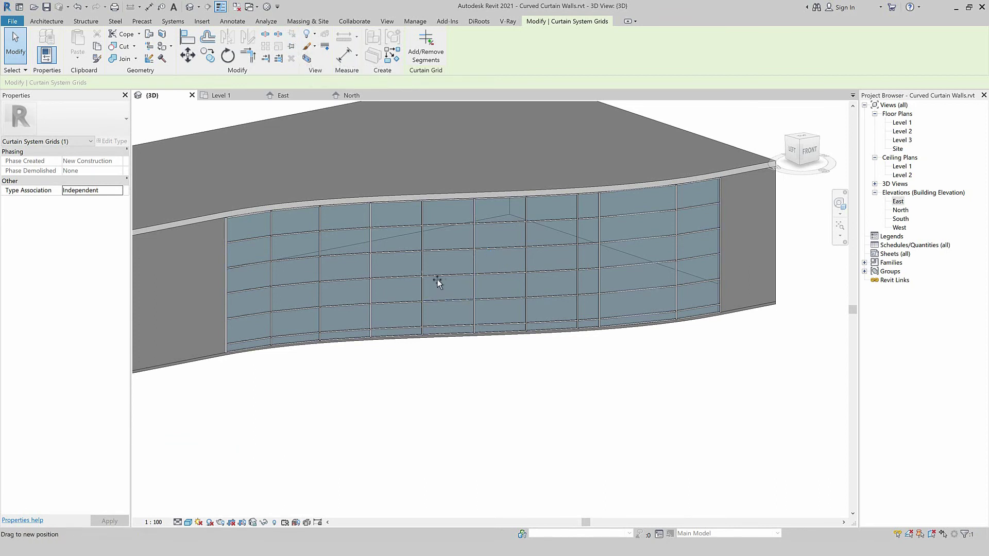
pyautogui.moveTo(469, 282); pyautogui.dragTo(436, 281)
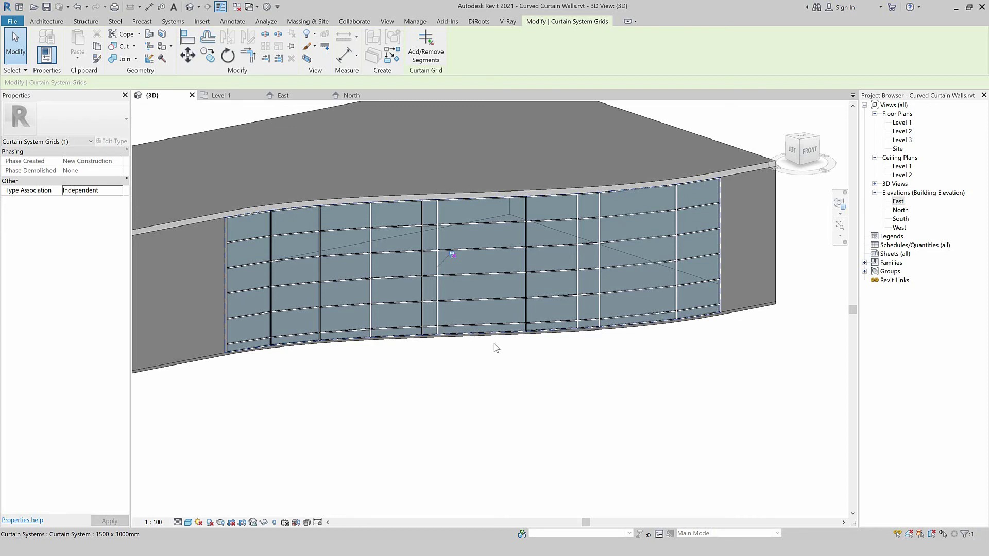
# - Delete the two stacked horizontal mullions in the bay near the right end
pyautogui.click(495, 346)
pyautogui.scroll(2, 657, 366)
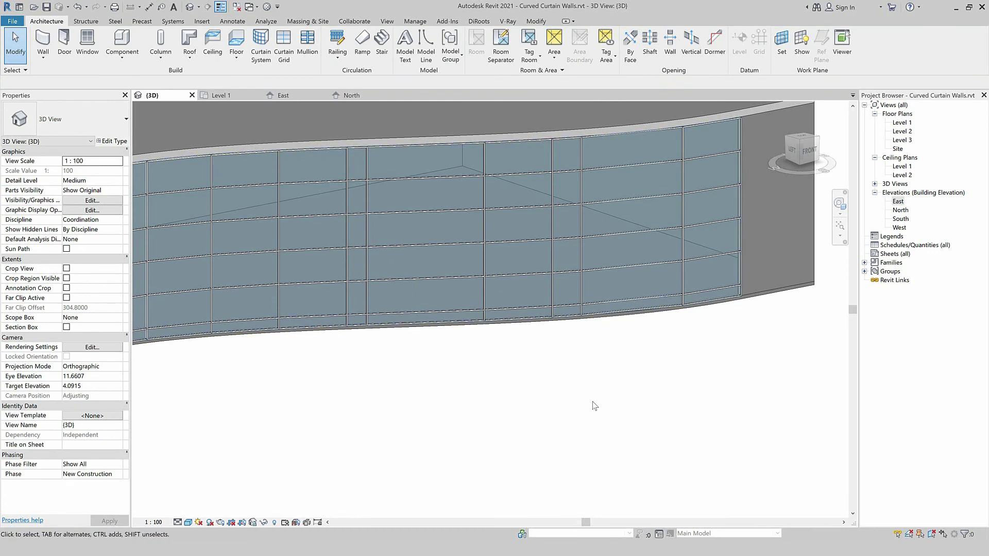
pyautogui.scroll(-2, 595, 405)
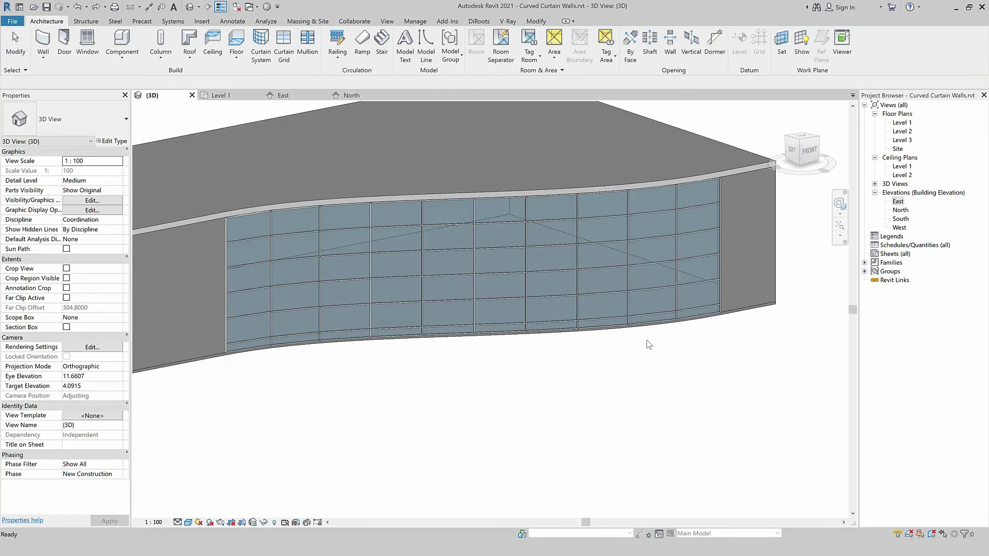
pyautogui.scroll(1, 678, 337)
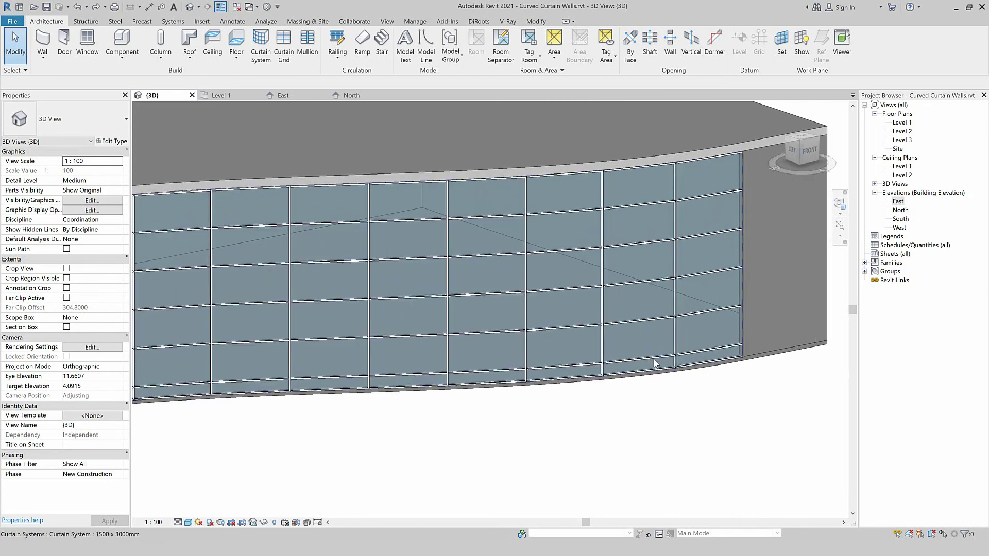
pyautogui.click(653, 358)
pyautogui.click(648, 358)
pyautogui.press('Delete')
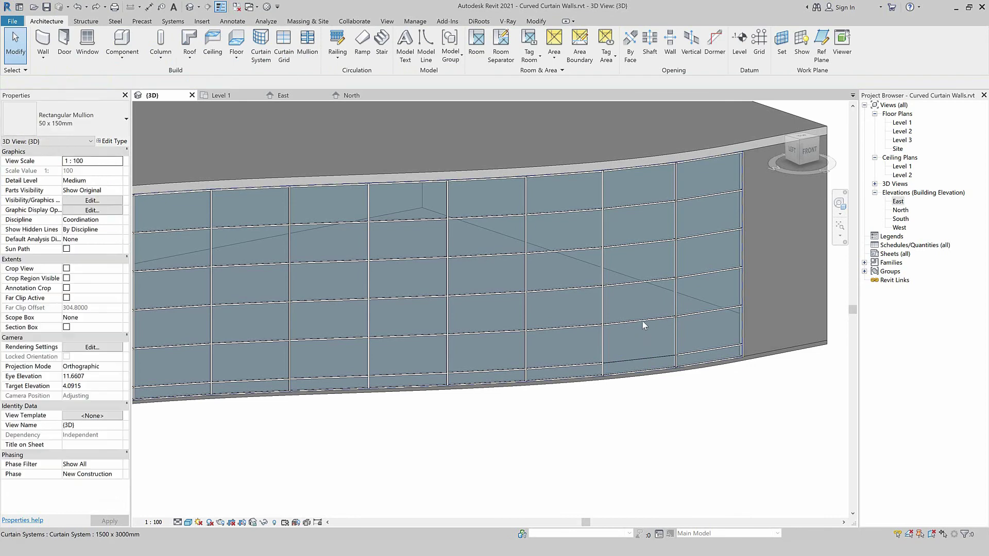
pyautogui.click(641, 321)
pyautogui.press('Delete')
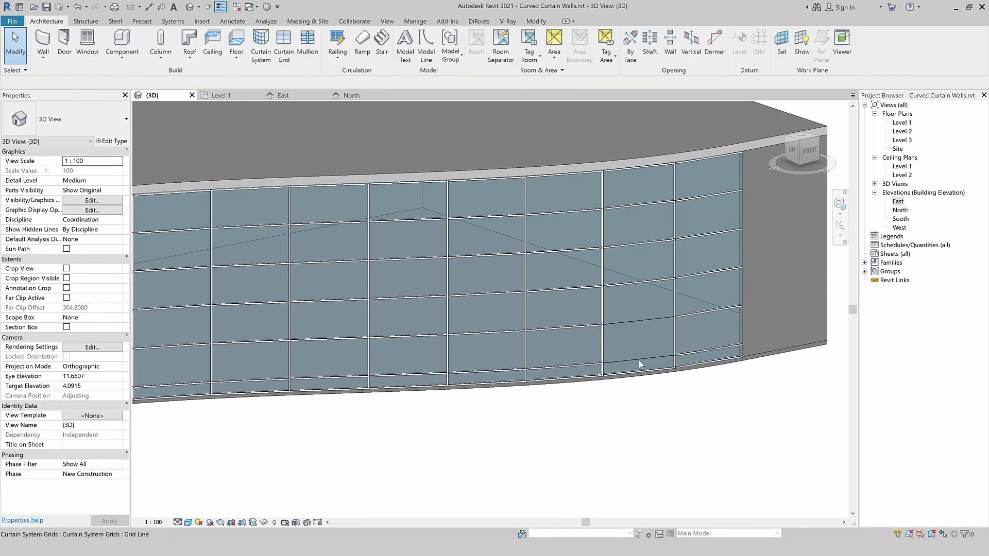
# - Remove the two horizontal grid segments in that bay to merge its panels
pyautogui.click(640, 361)
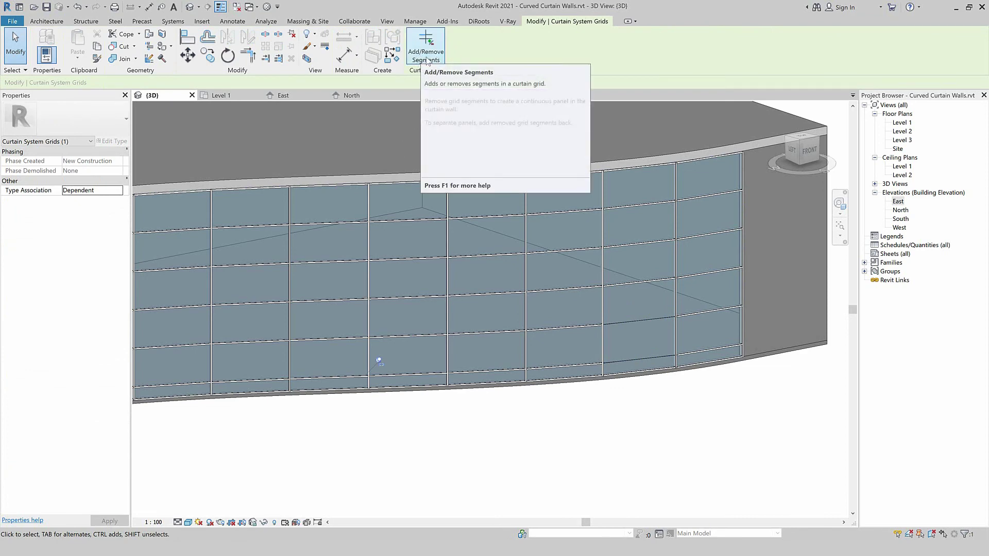
pyautogui.click(426, 57)
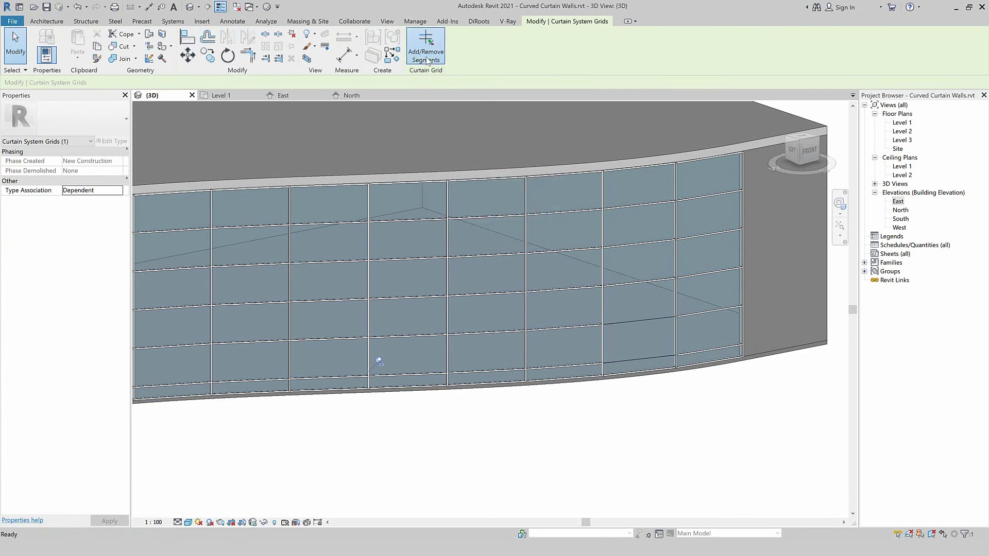
pyautogui.click(635, 320)
pyautogui.press('Escape')
pyautogui.click(631, 302)
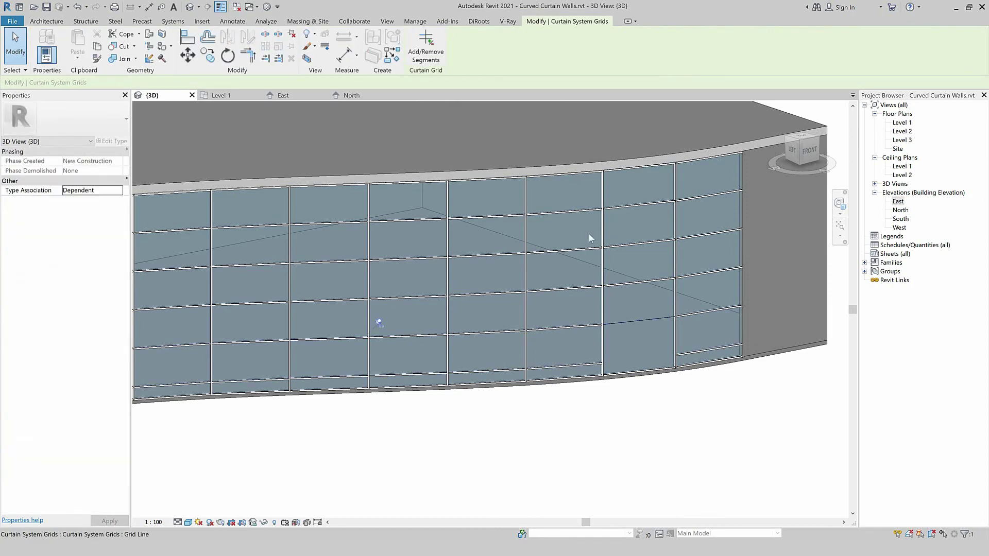
pyautogui.click(651, 319)
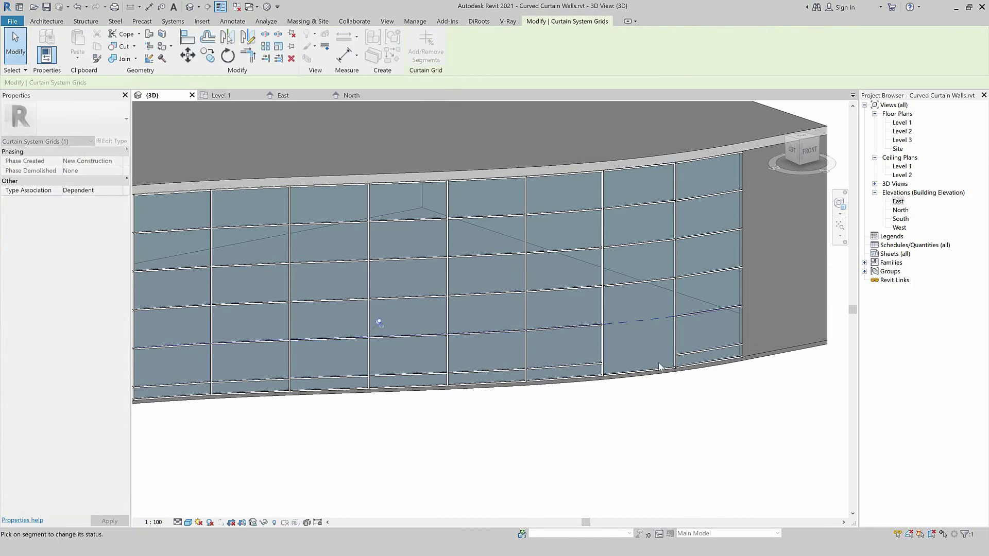
pyautogui.press('Escape')
pyautogui.press('Escape')
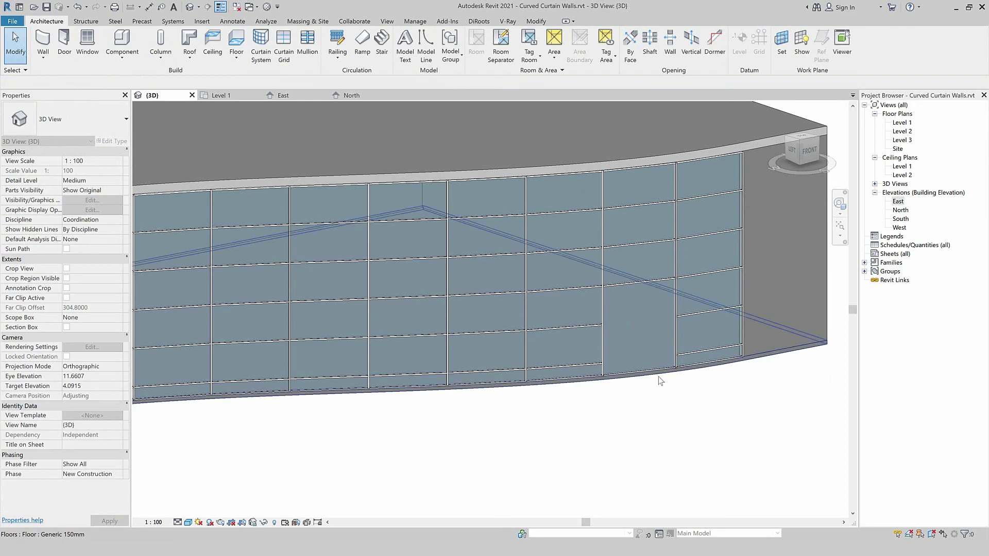
# - Select the merged panel and confirm it is 2.9500 wide by 3.4750 high
pyautogui.click(662, 376)
pyautogui.press('Escape')
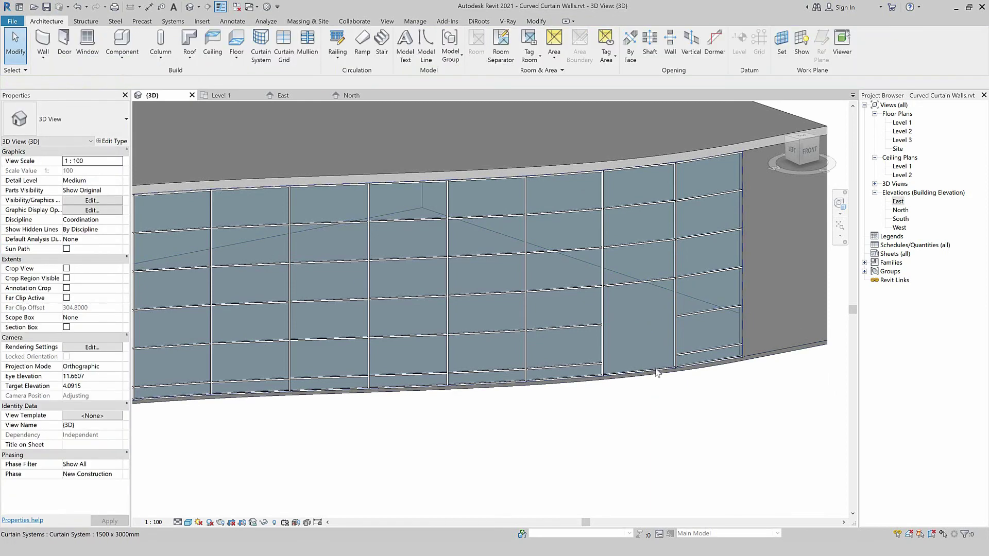
pyautogui.click(657, 372)
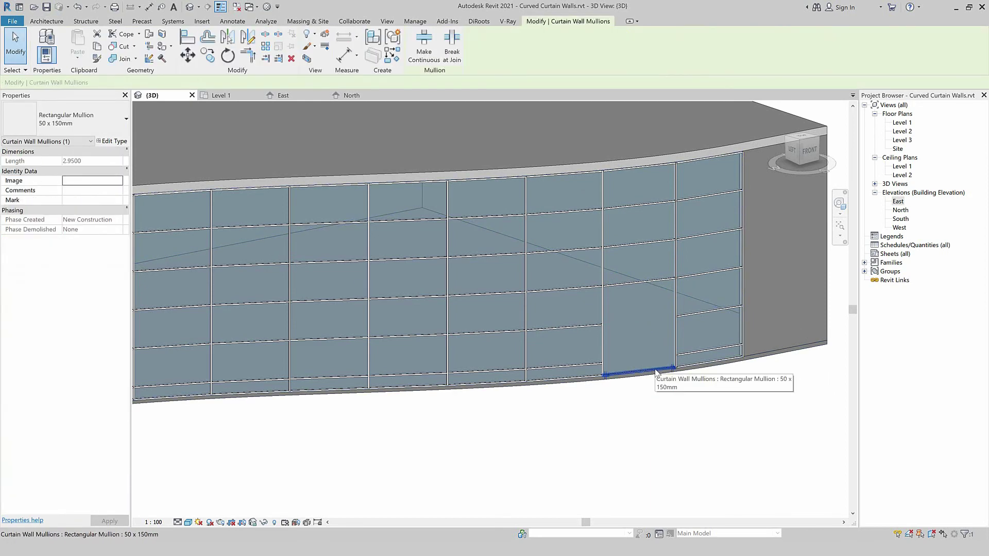
pyautogui.press('Escape')
pyautogui.press('Tab')
pyautogui.press('Tab')
pyautogui.press('Tab')
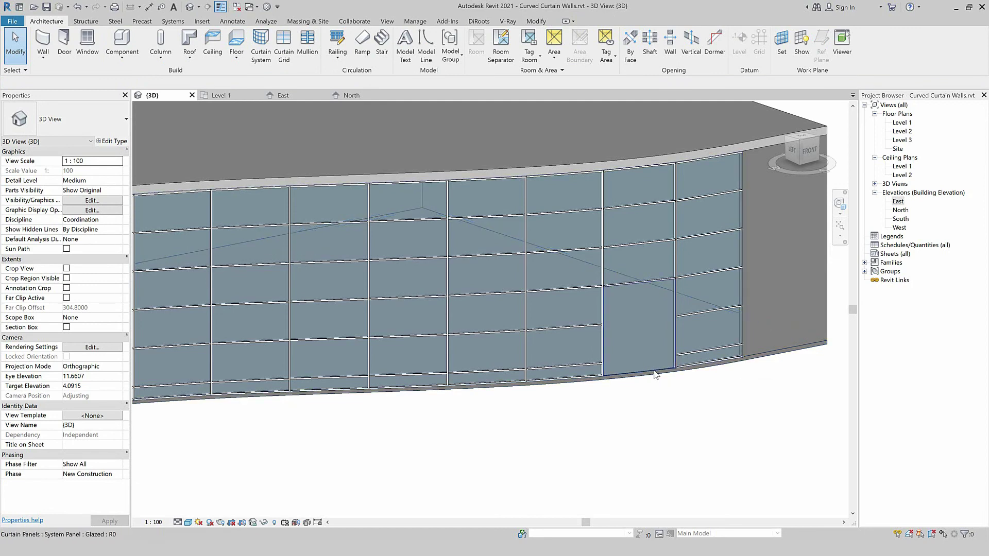
pyautogui.click(655, 374)
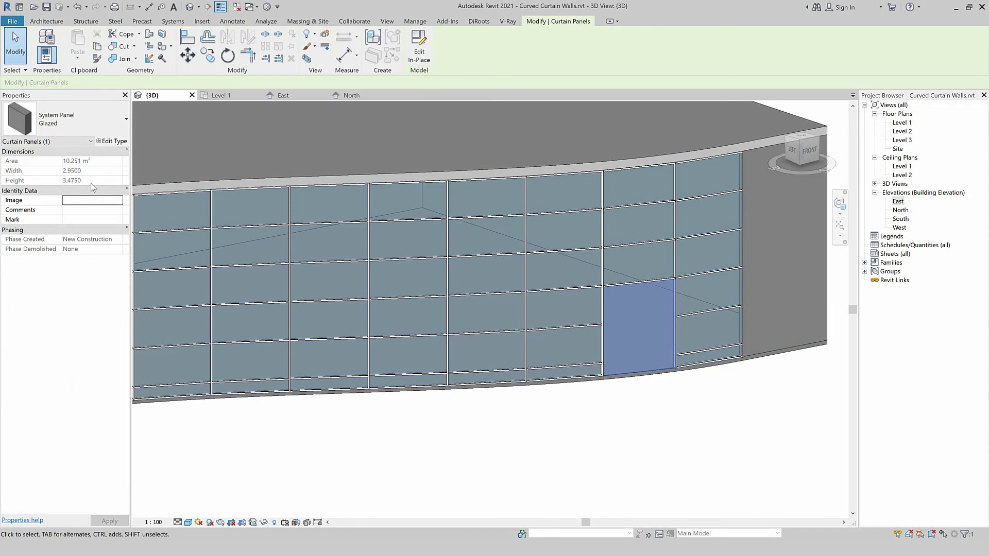
pyautogui.click(246, 422)
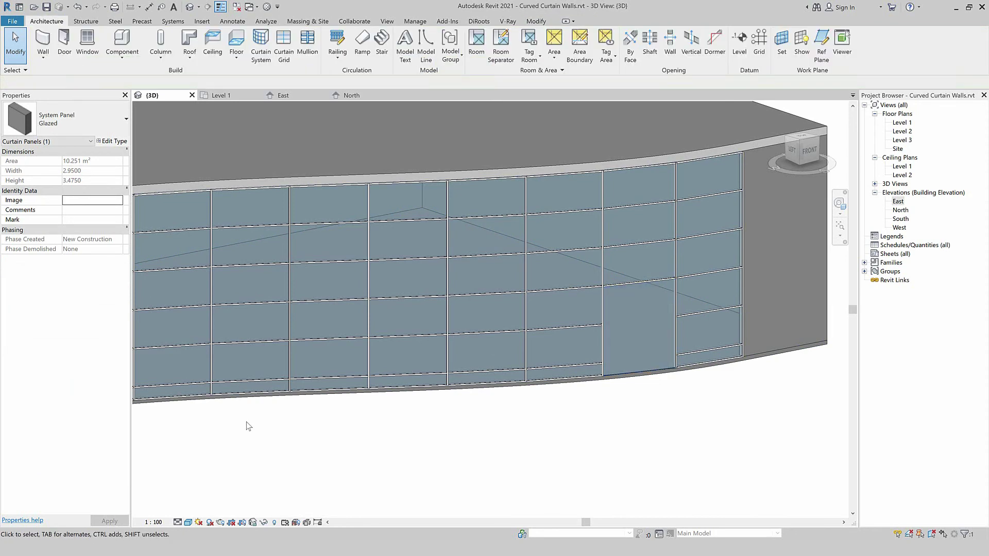
# - Open the sliding double-door family and load it into the curtain wall project
pyautogui.click(18, 24)
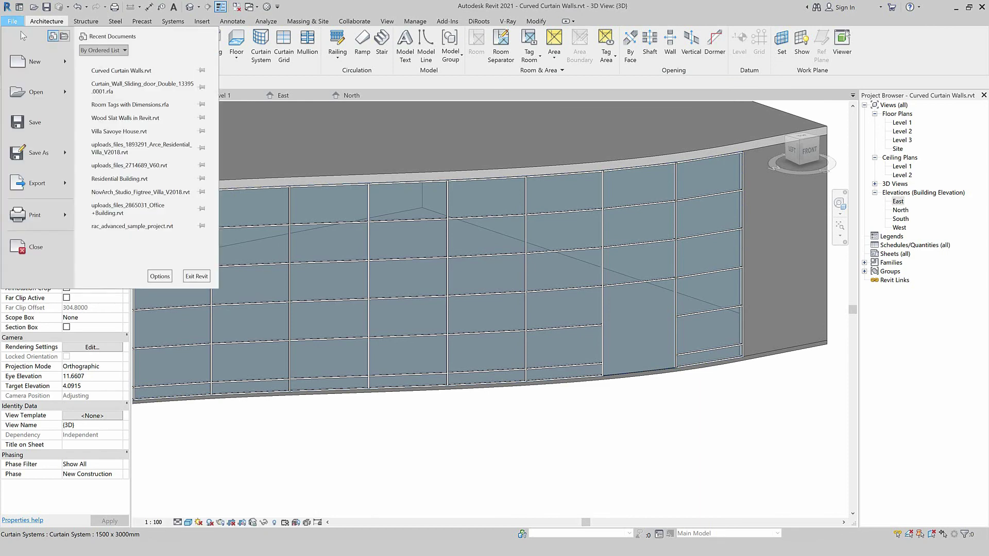
pyautogui.click(35, 92)
pyautogui.click(592, 417)
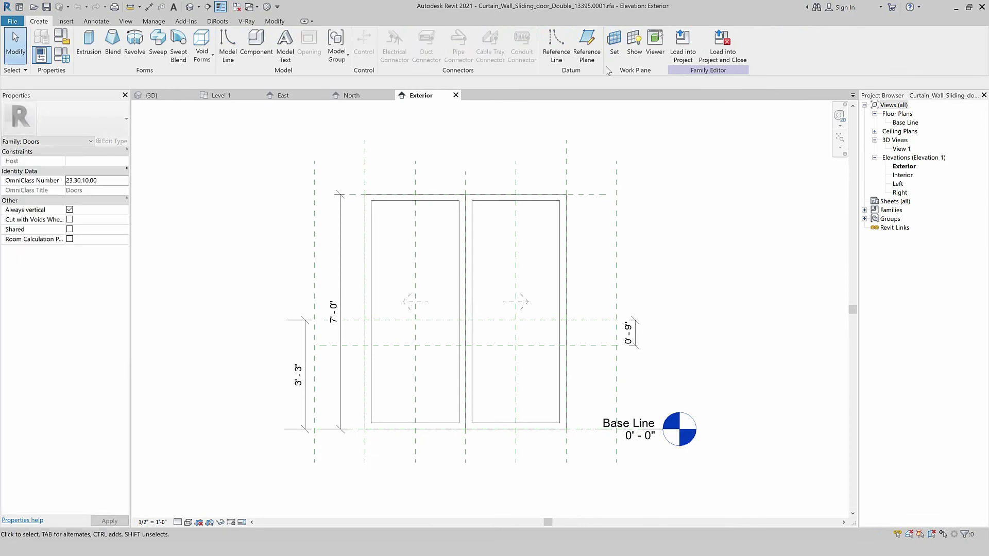
pyautogui.click(683, 46)
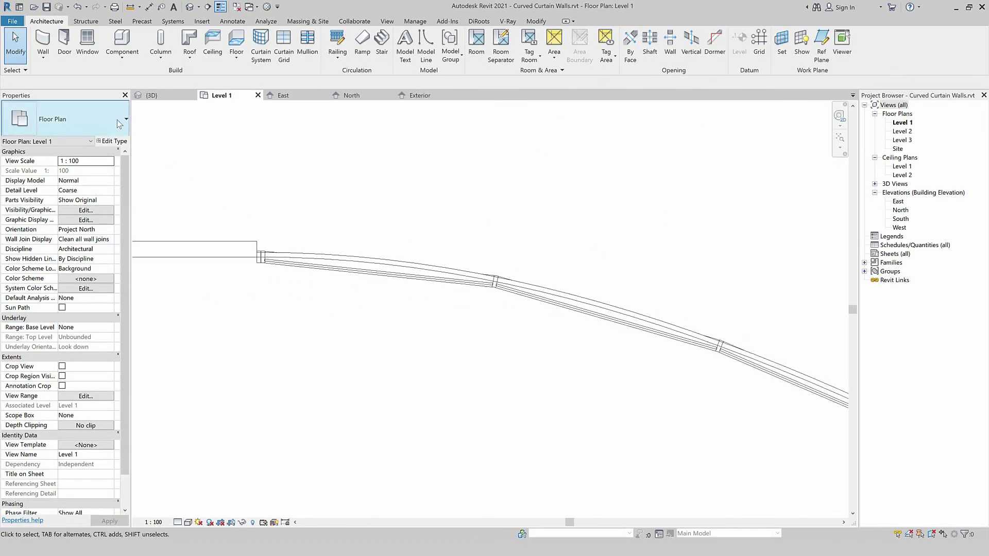
pyautogui.click(148, 93)
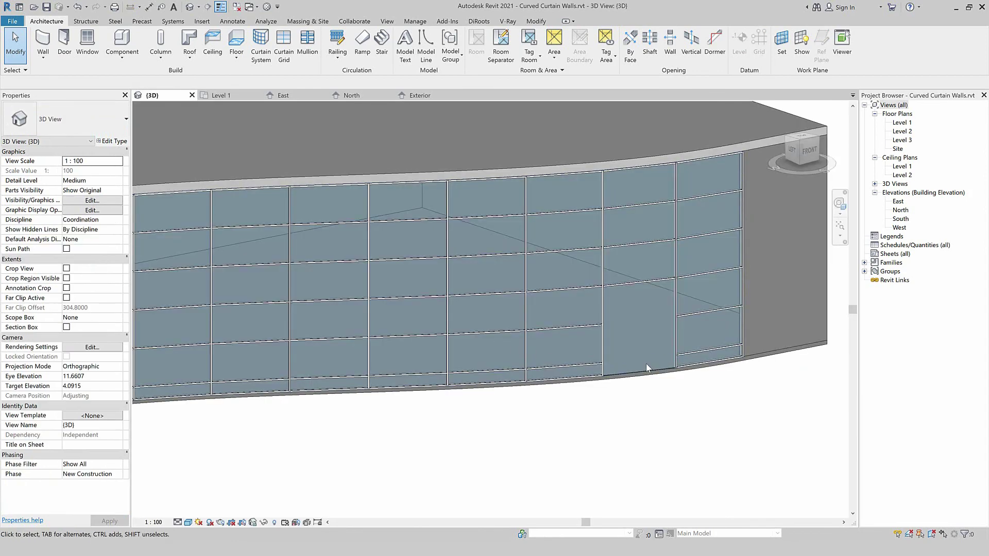
# - Change the tall glazed panel's type to Store Front Double Door
pyautogui.click(646, 372)
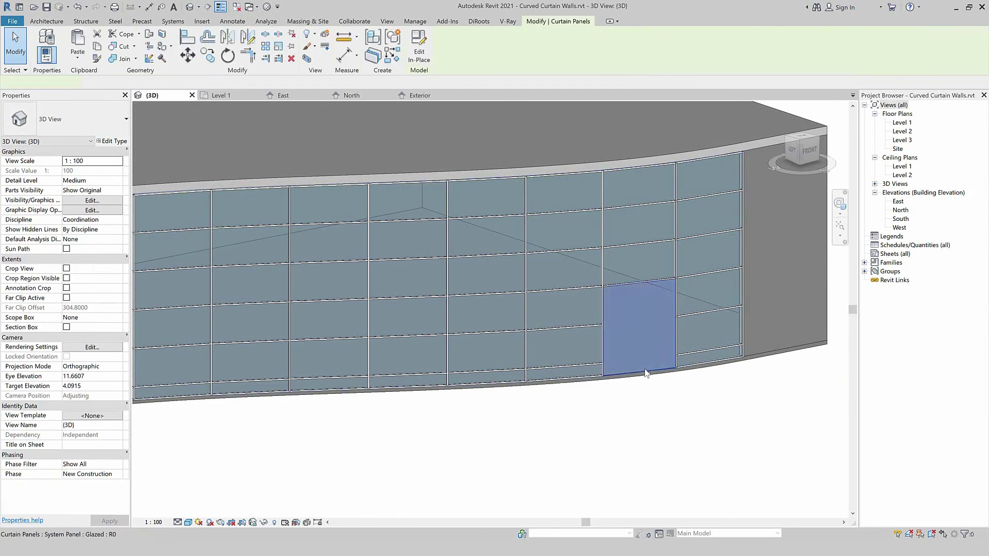
pyautogui.click(91, 113)
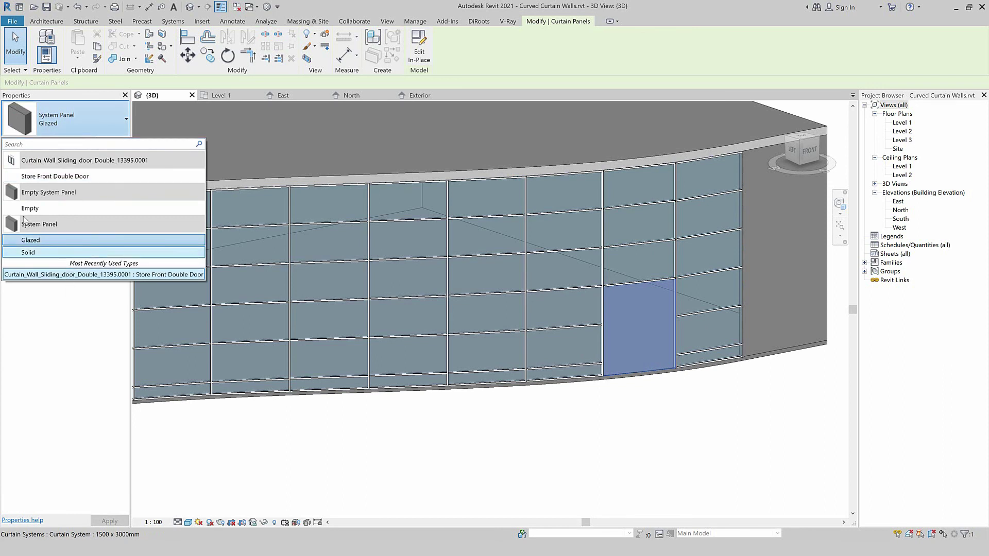
pyautogui.click(29, 179)
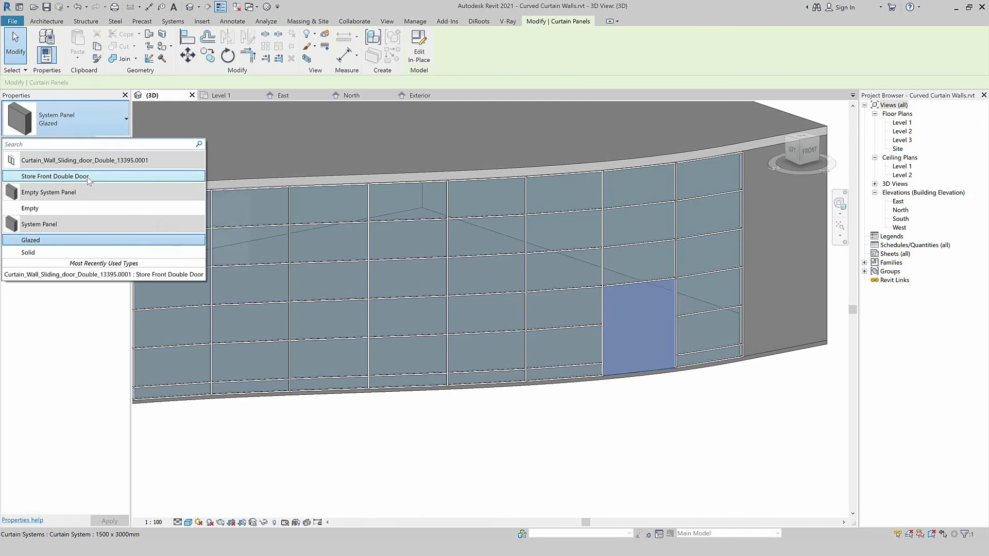
pyautogui.click(661, 416)
pyautogui.scroll(1, 662, 418)
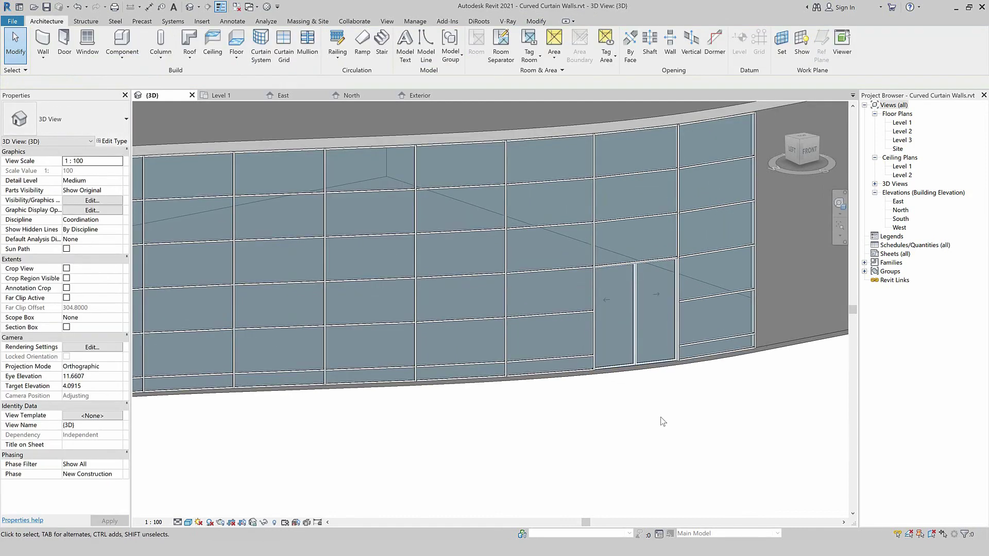
# - In the Level 1 plan, select the curved 1500 x 3000mm curtain system, then return to 3D
pyautogui.scroll(1, 662, 421)
pyautogui.scroll(-3, 622, 416)
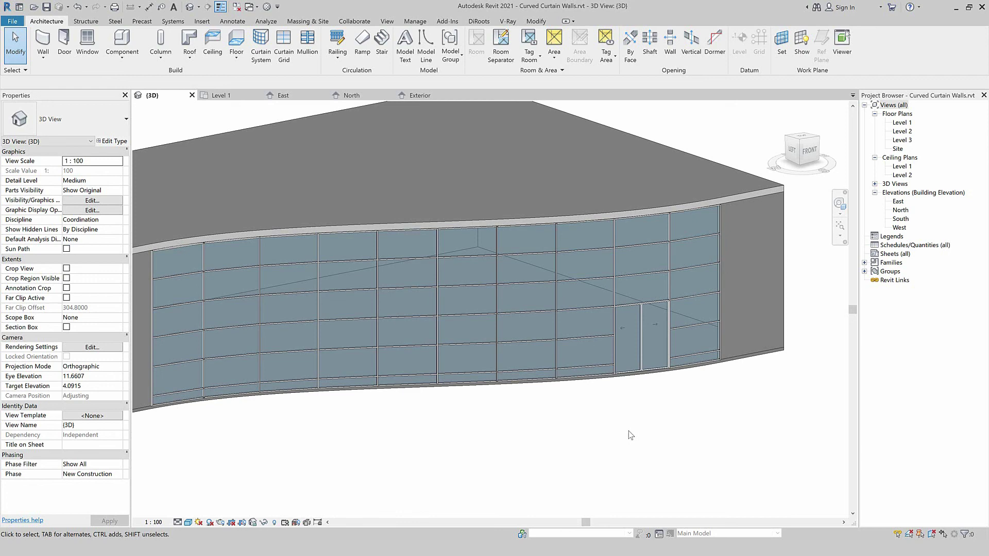
pyautogui.click(222, 95)
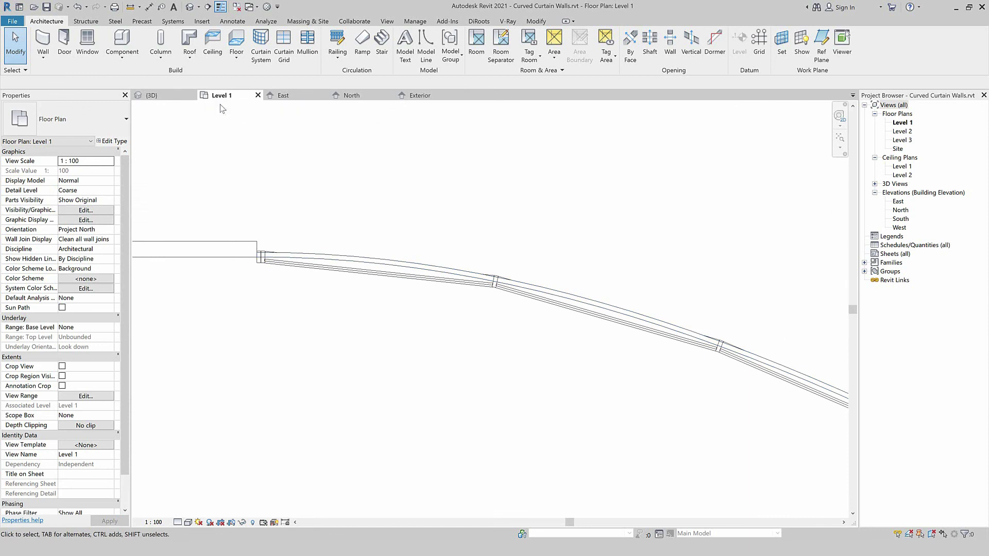
pyautogui.click(327, 259)
pyautogui.scroll(-2, 193, 216)
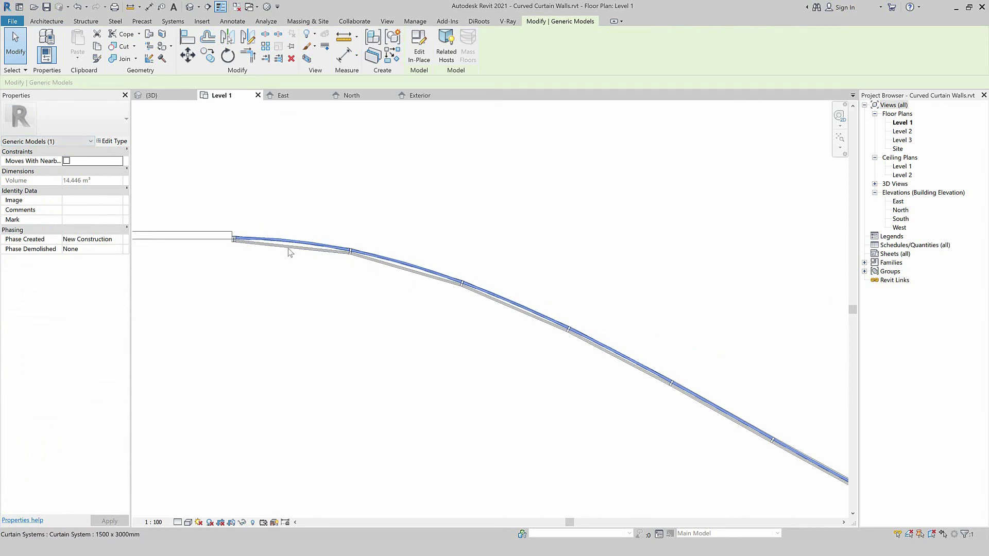
pyautogui.press('Escape')
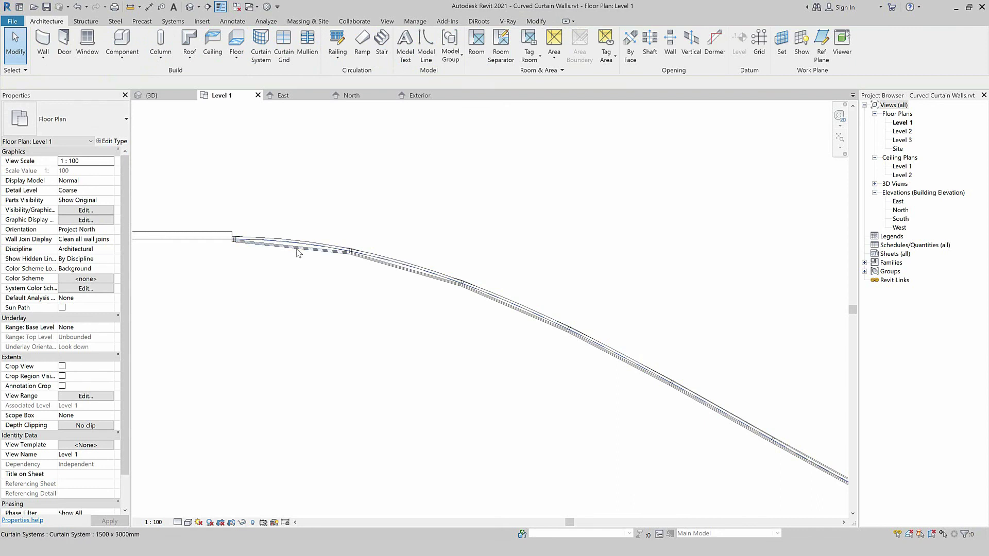
pyautogui.click(297, 252)
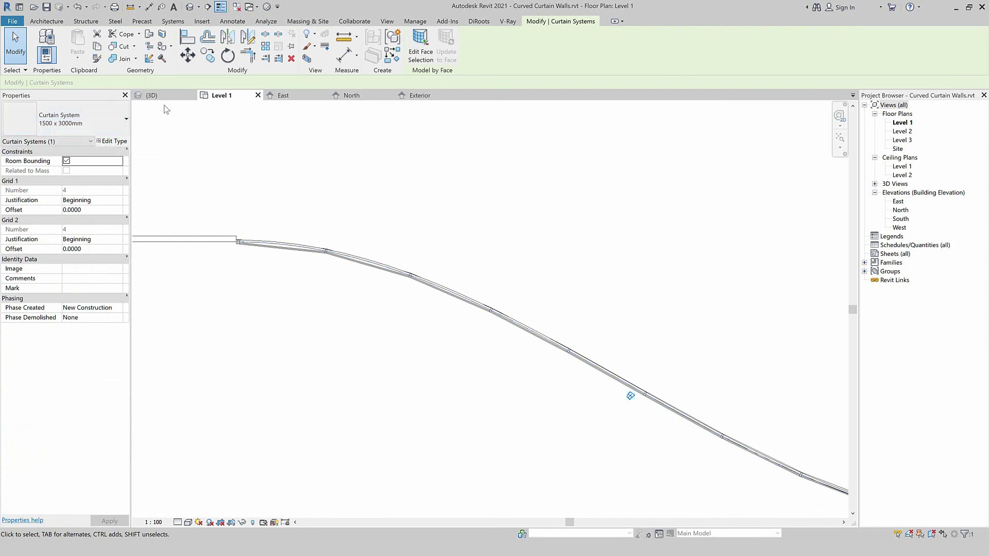
pyautogui.click(152, 95)
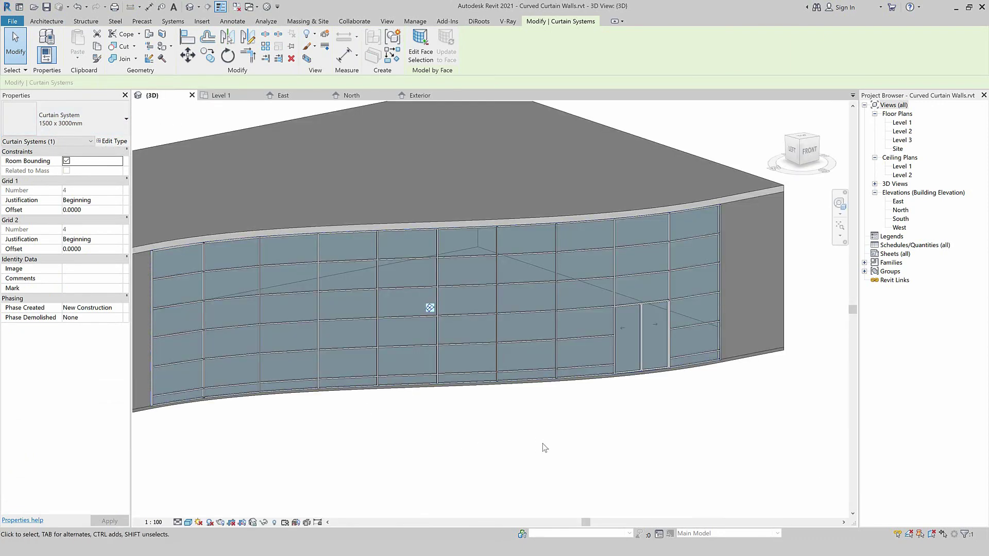
# - Delete the curtain system and select the in-place curved glass model
pyautogui.press('Delete')
pyautogui.scroll(-2, 574, 375)
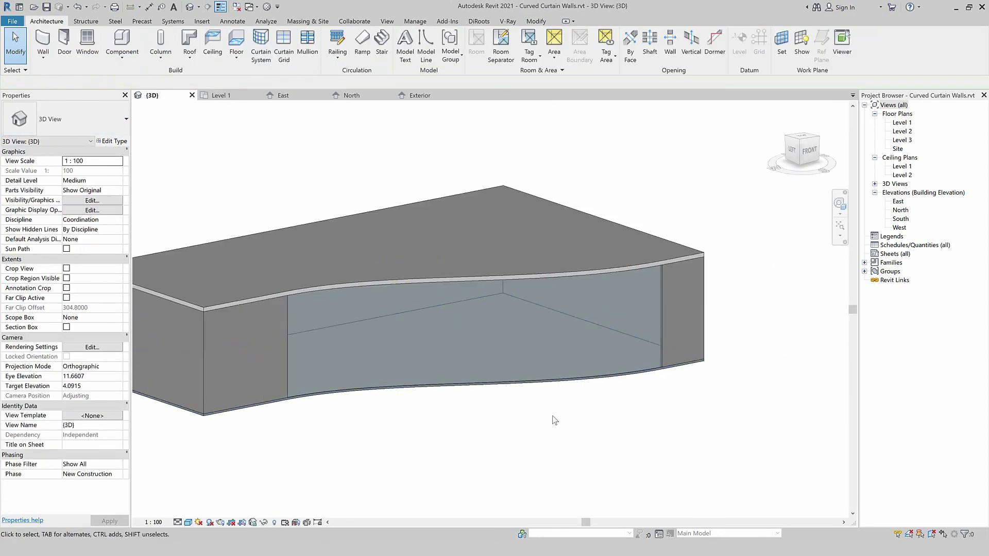
pyautogui.click(574, 376)
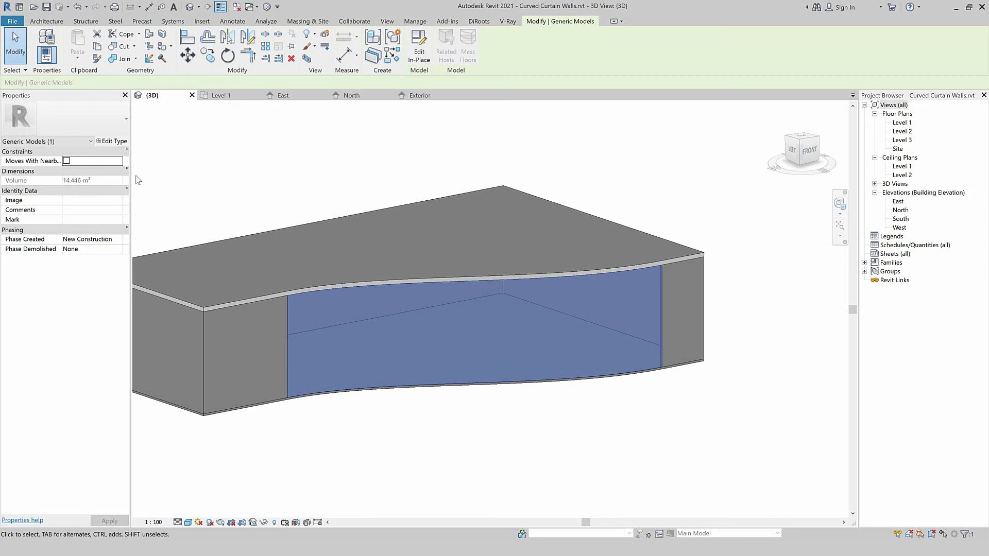
# - Edit the in-place model, change its family category to Walls, and finish the model
pyautogui.click(419, 46)
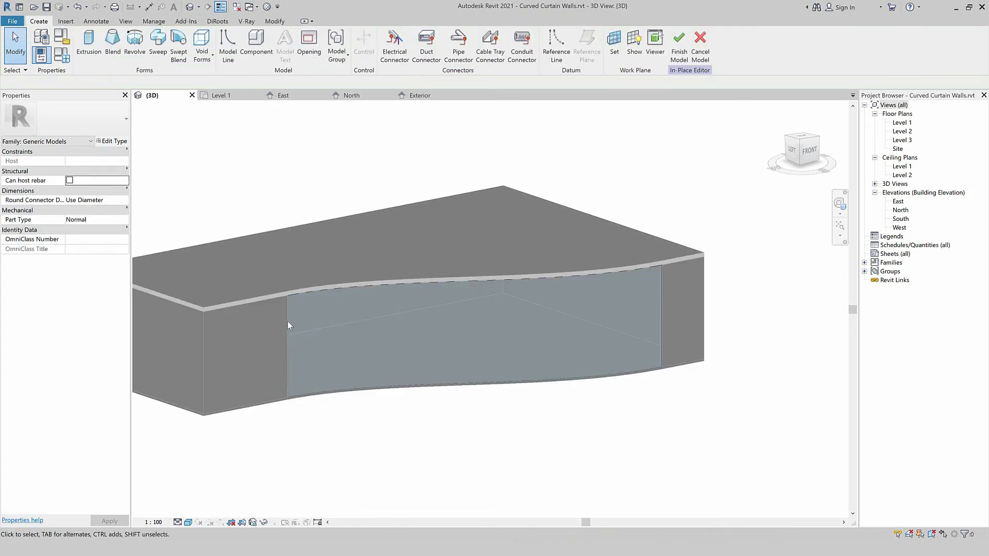
pyautogui.click(288, 327)
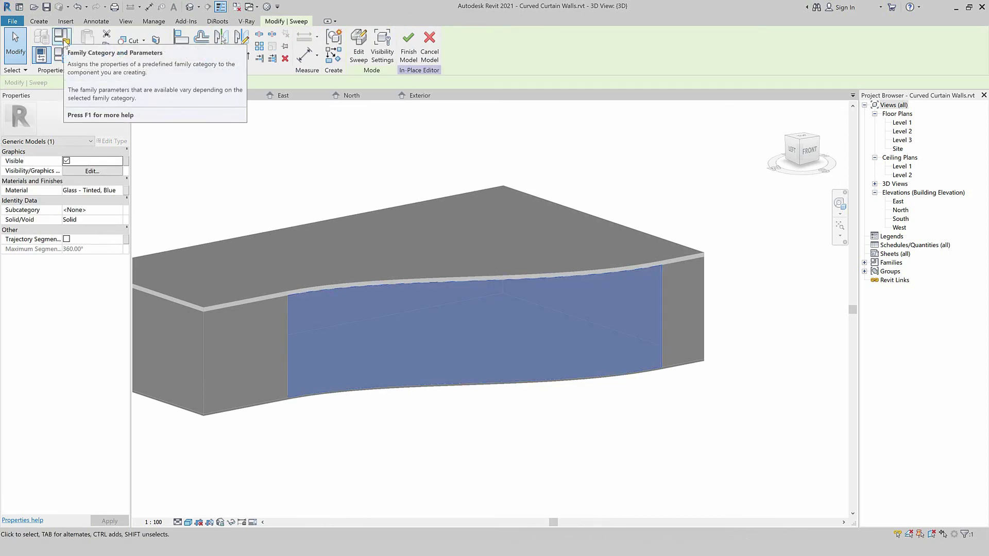
pyautogui.click(65, 42)
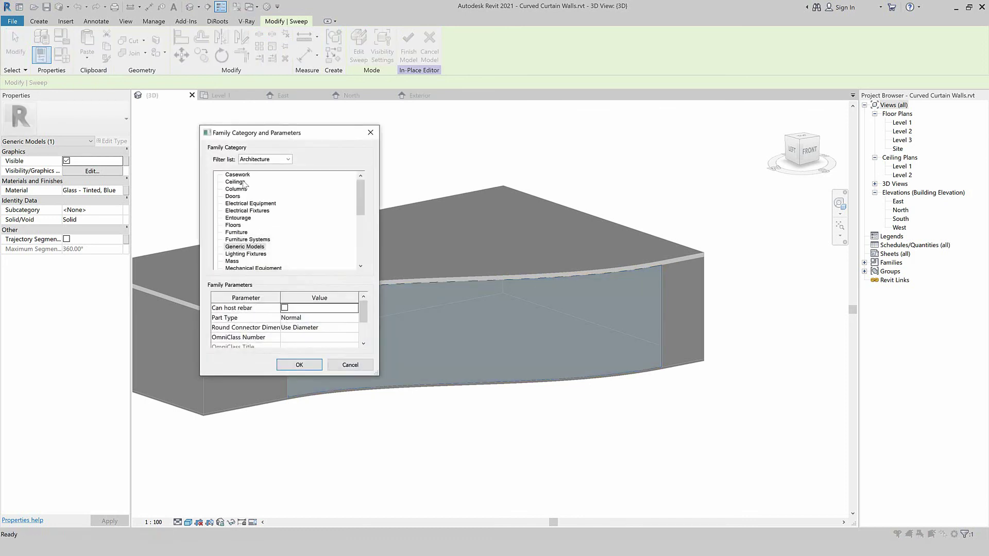
pyautogui.click(239, 205)
pyautogui.press('w')
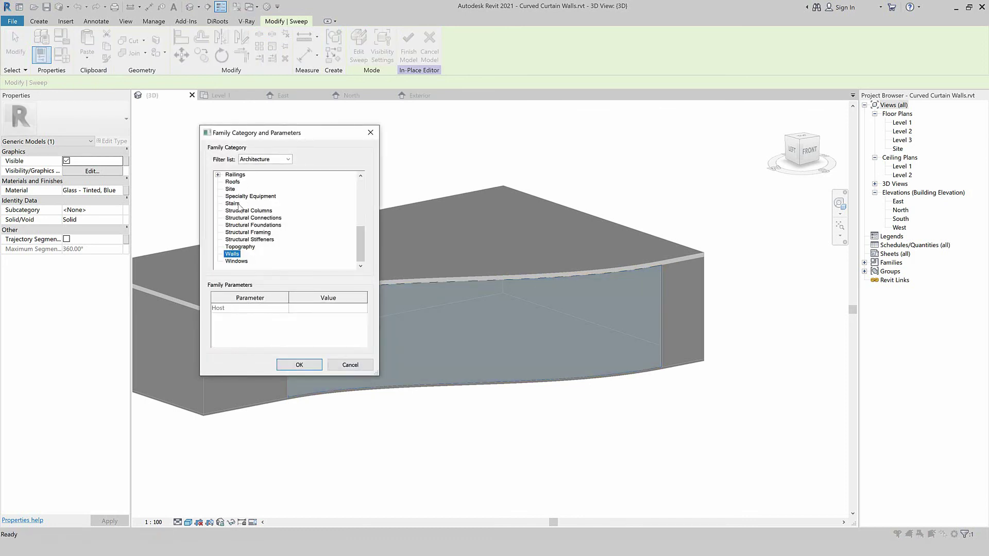
pyautogui.click(305, 366)
pyautogui.click(357, 41)
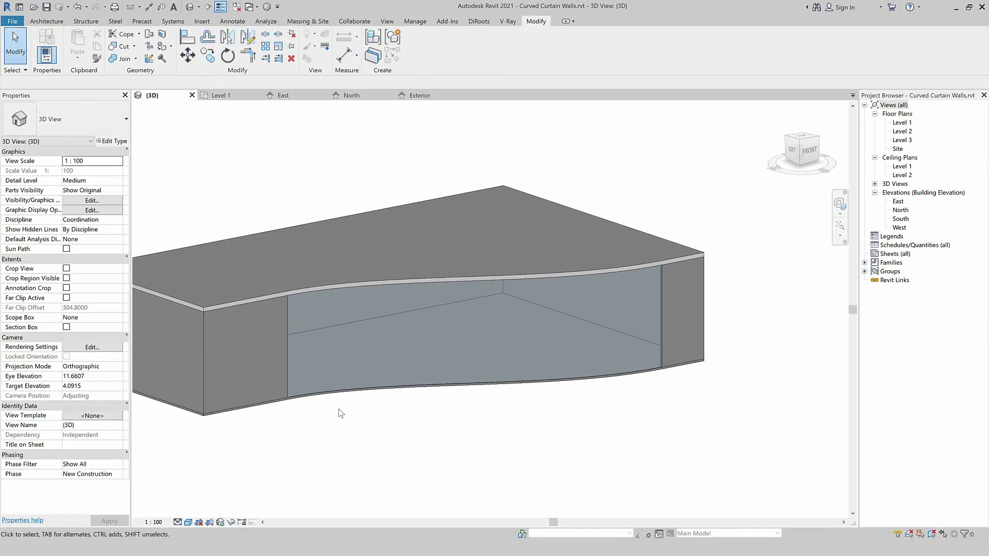
pyautogui.click(311, 394)
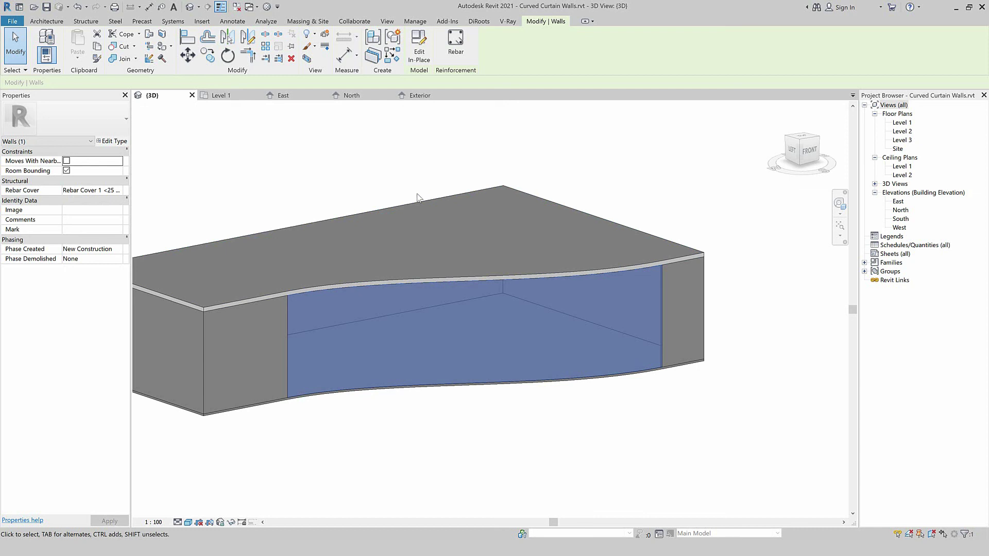
pyautogui.click(608, 488)
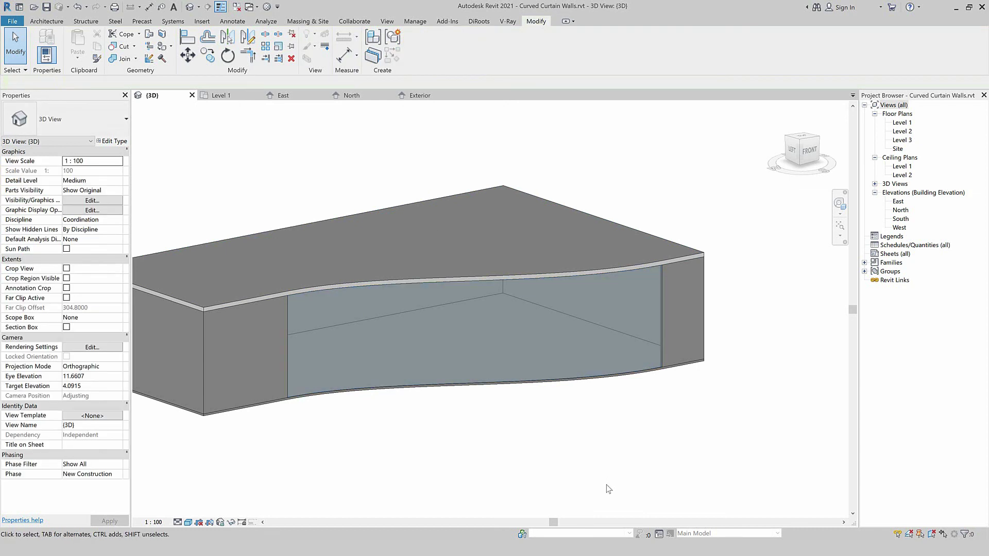